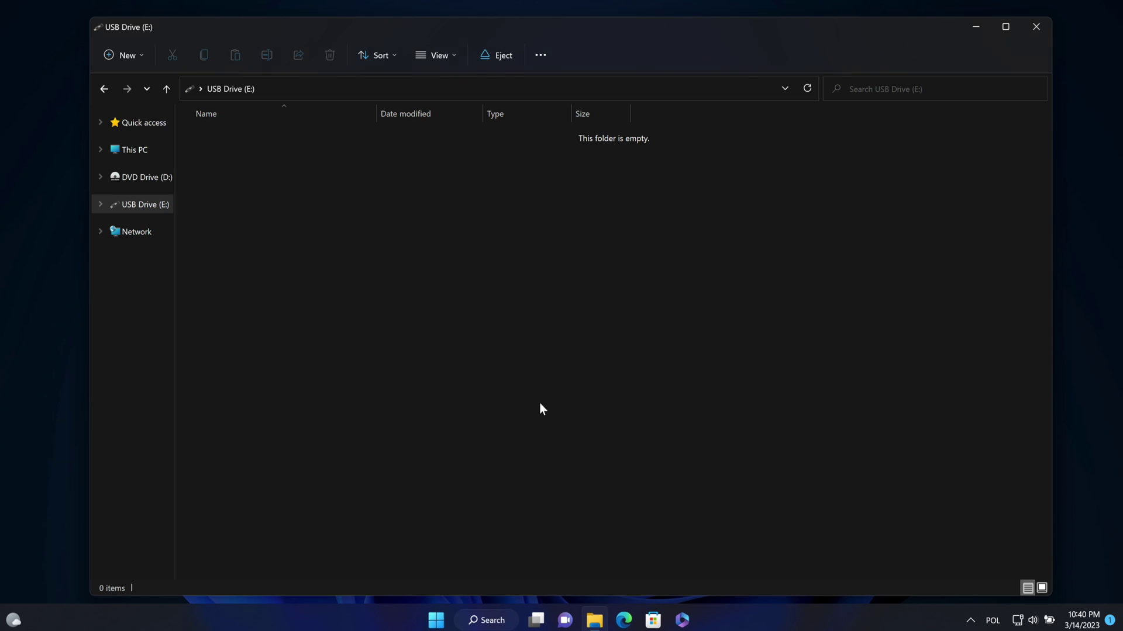
Limit the Recuva Wizard's recovery to picture files.
left_click(732, 374)
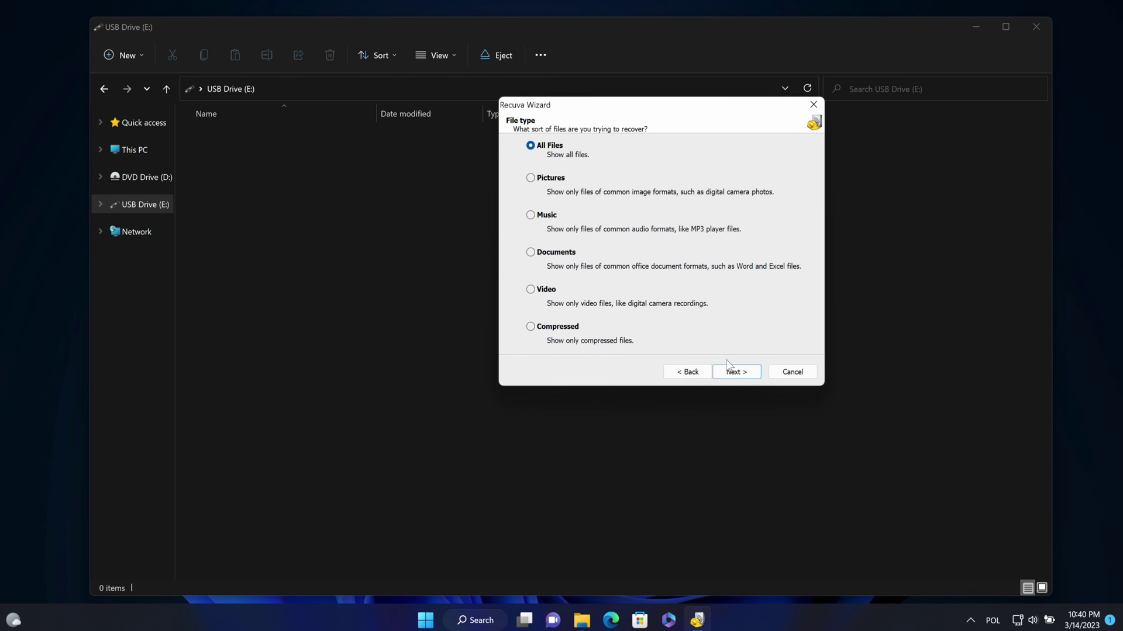
left_click(562, 183)
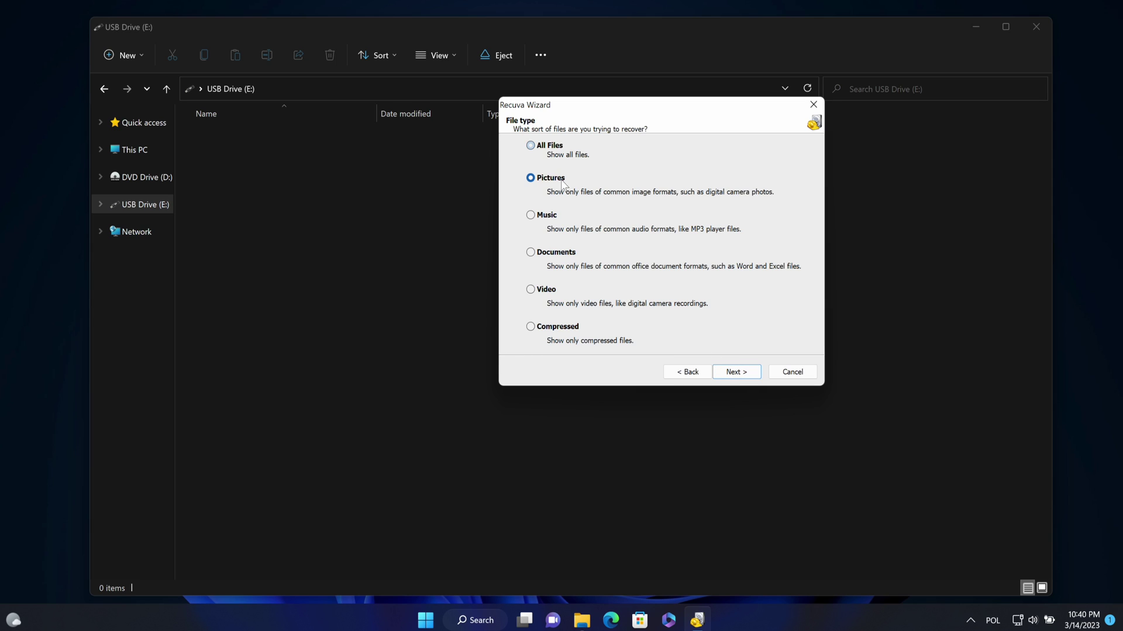
left_click(731, 373)
Set the search location to E:\ and run a deep scan of it.
left_click(584, 303)
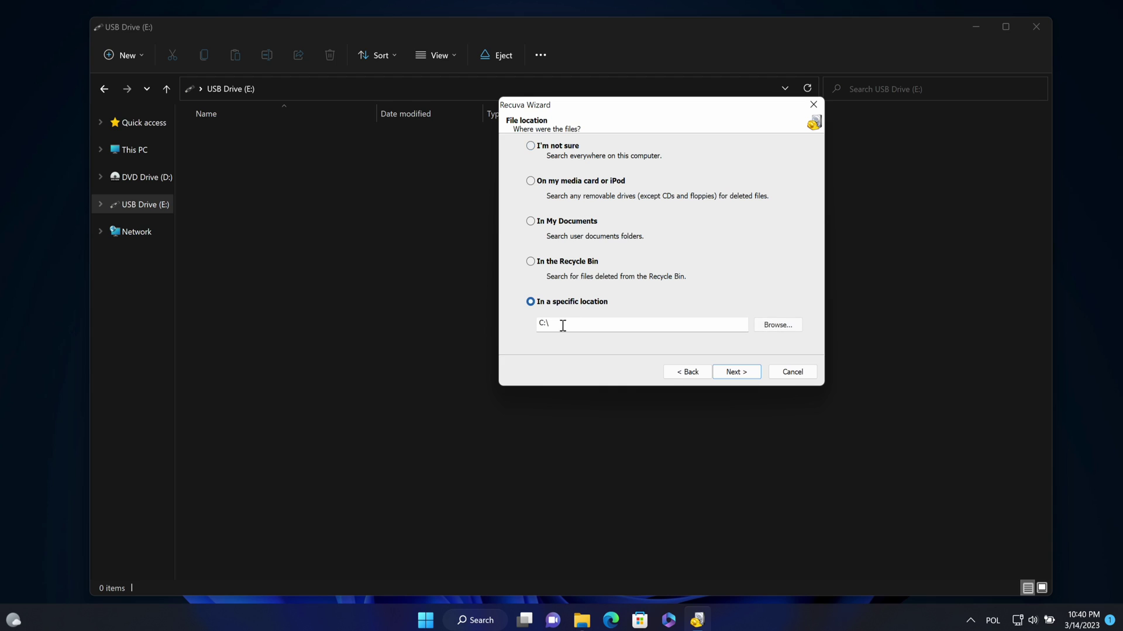
left_click_drag(544, 323, 539, 323)
type("E")
left_click(757, 378)
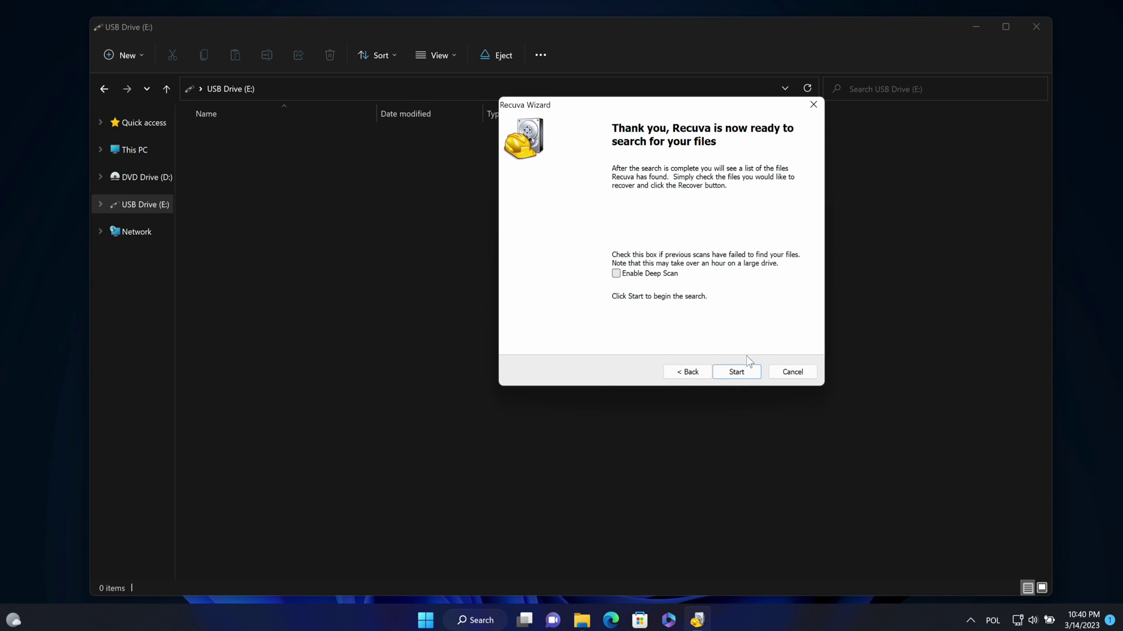
left_click(736, 373)
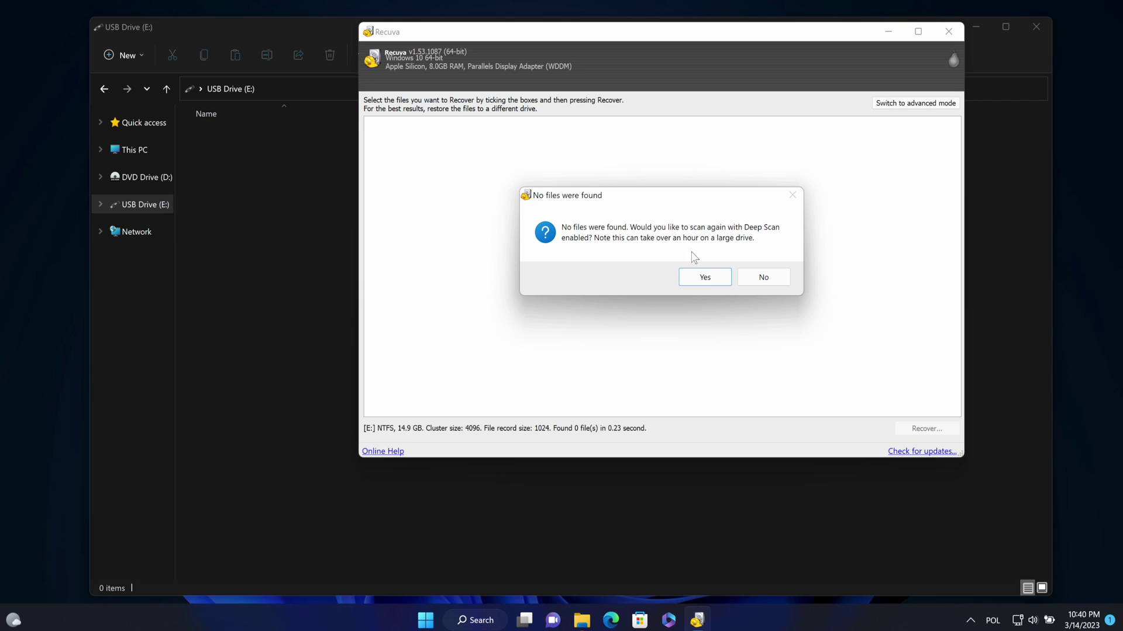
left_click(705, 278)
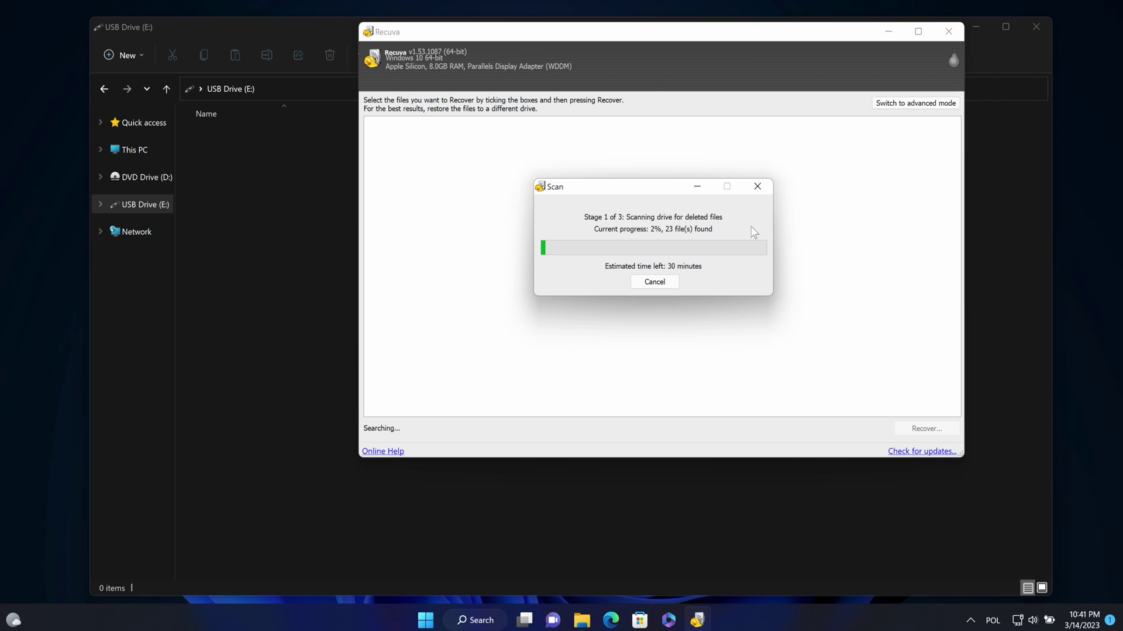
Stop the deep scan and choose to recover the found [000001].jpg.
left_click(672, 286)
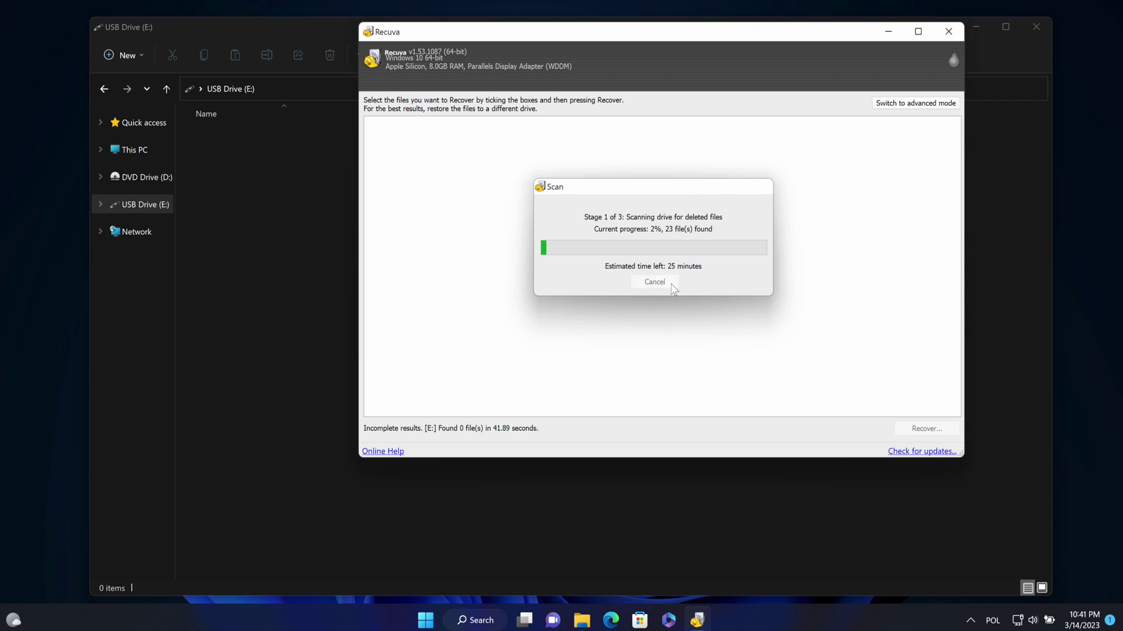
left_click(418, 153)
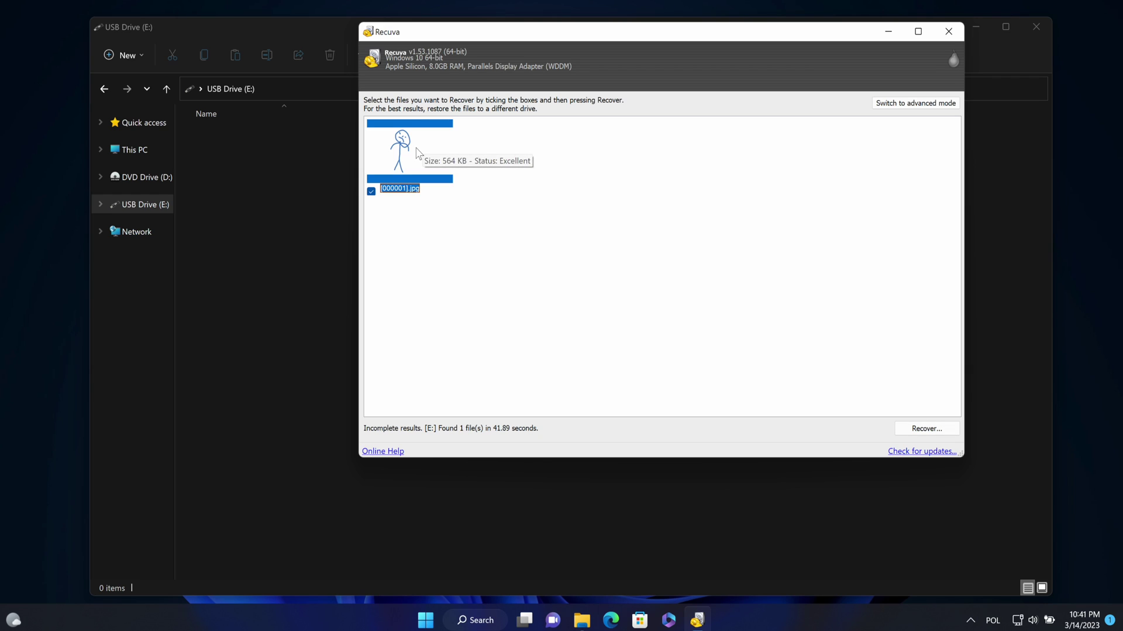
right_click(419, 153)
left_click(503, 156)
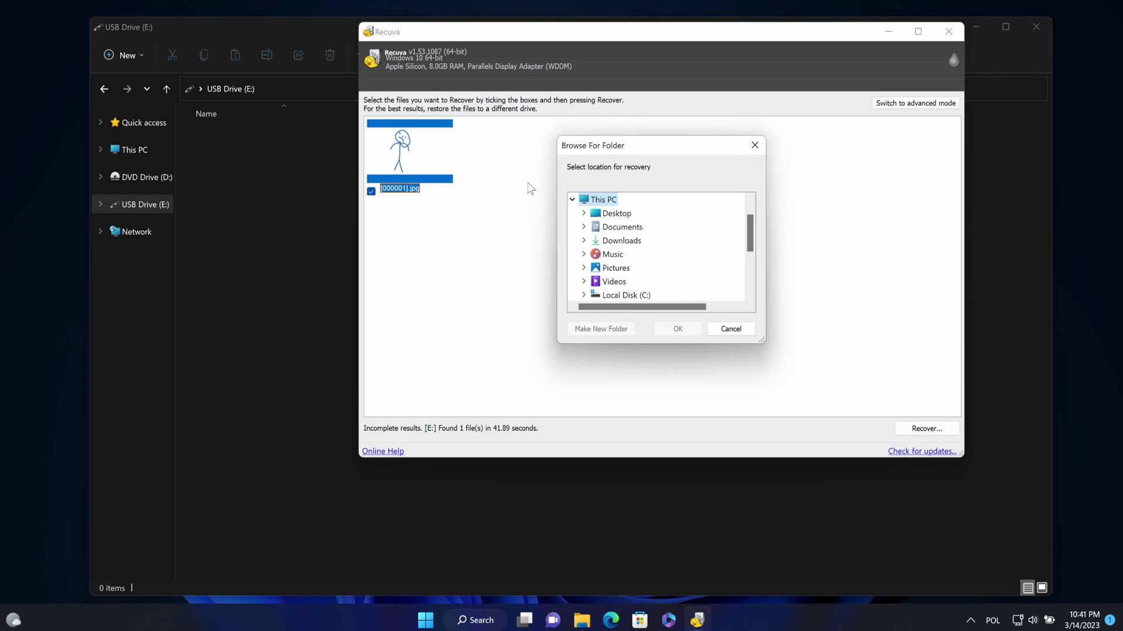
scroll(689, 246, "down", 1)
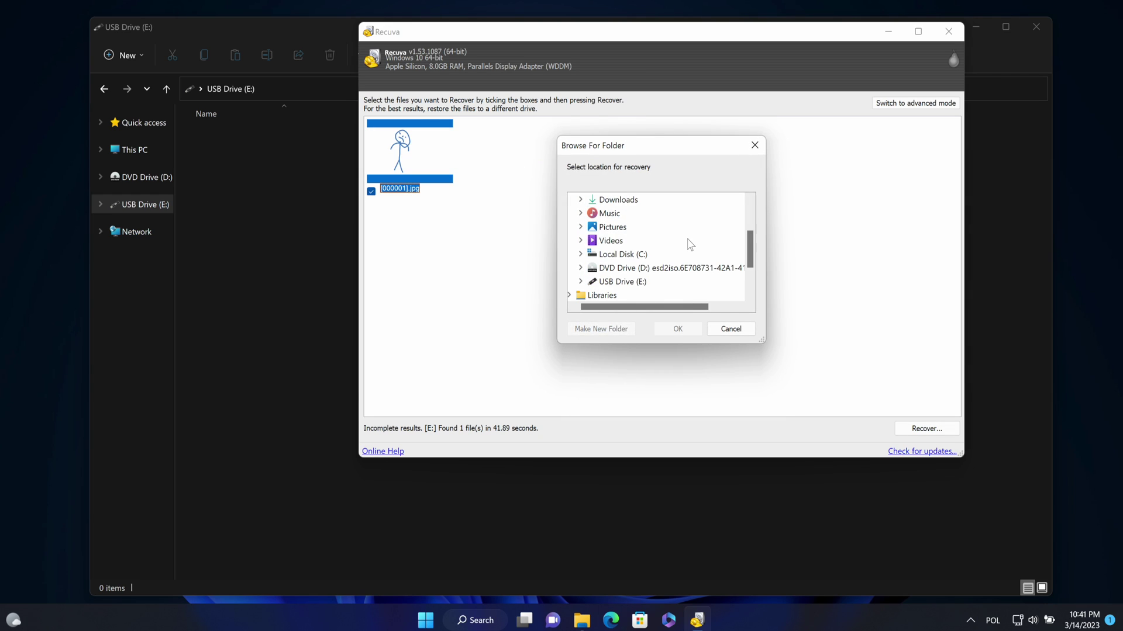
Restore [000001].jpg onto USB Drive (E:), close Recuva and select the recovered file.
left_click(623, 283)
left_click(681, 331)
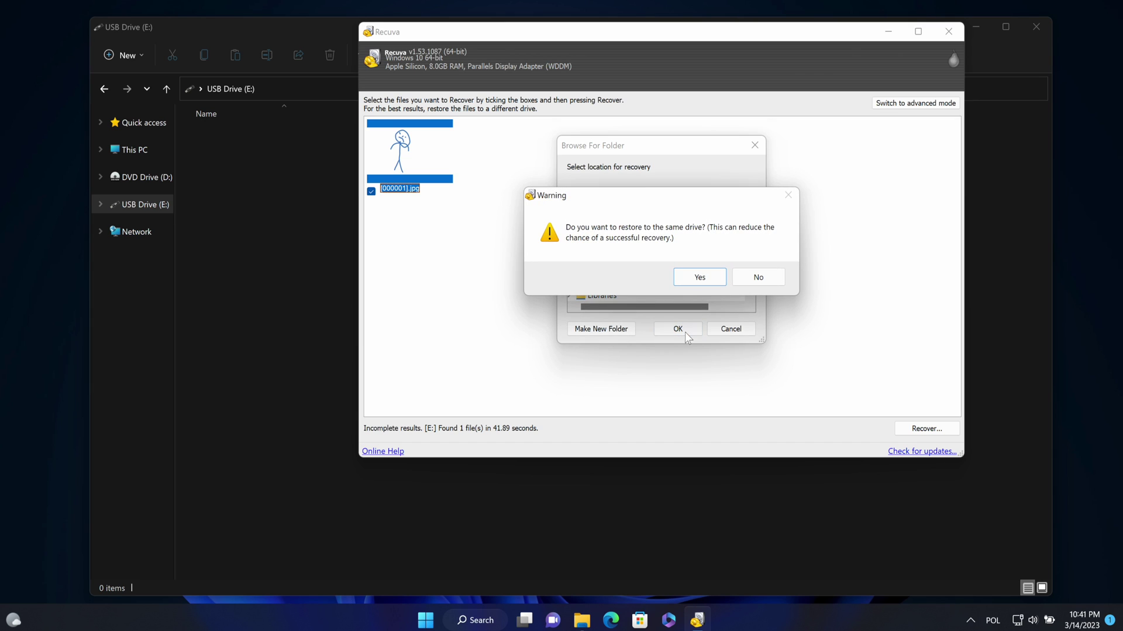
left_click(700, 277)
left_click(762, 354)
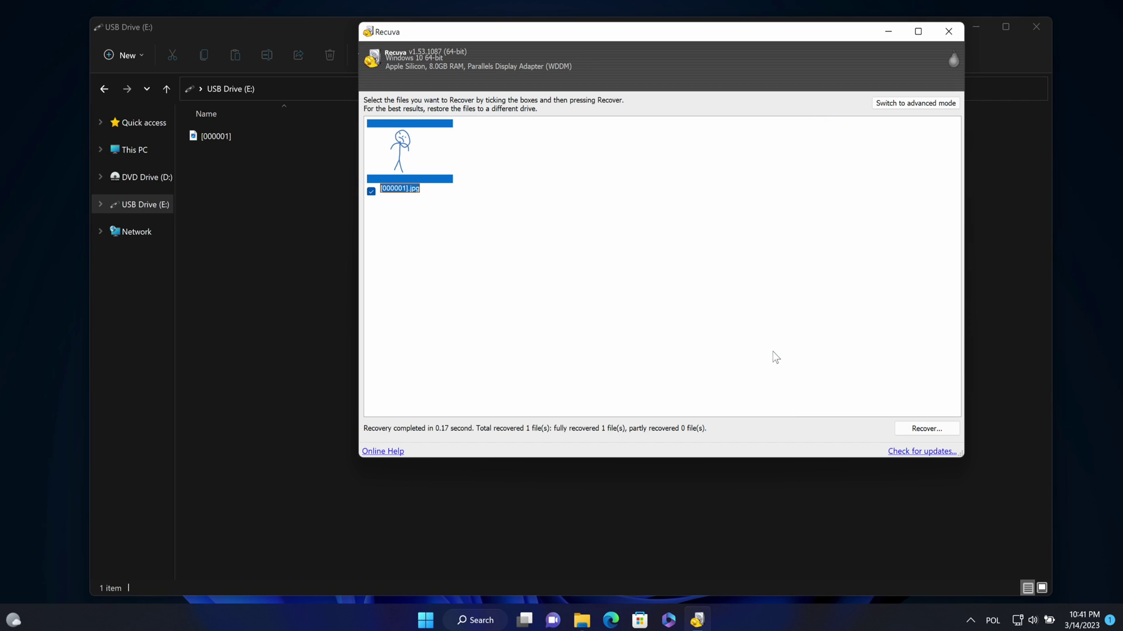
left_click(953, 37)
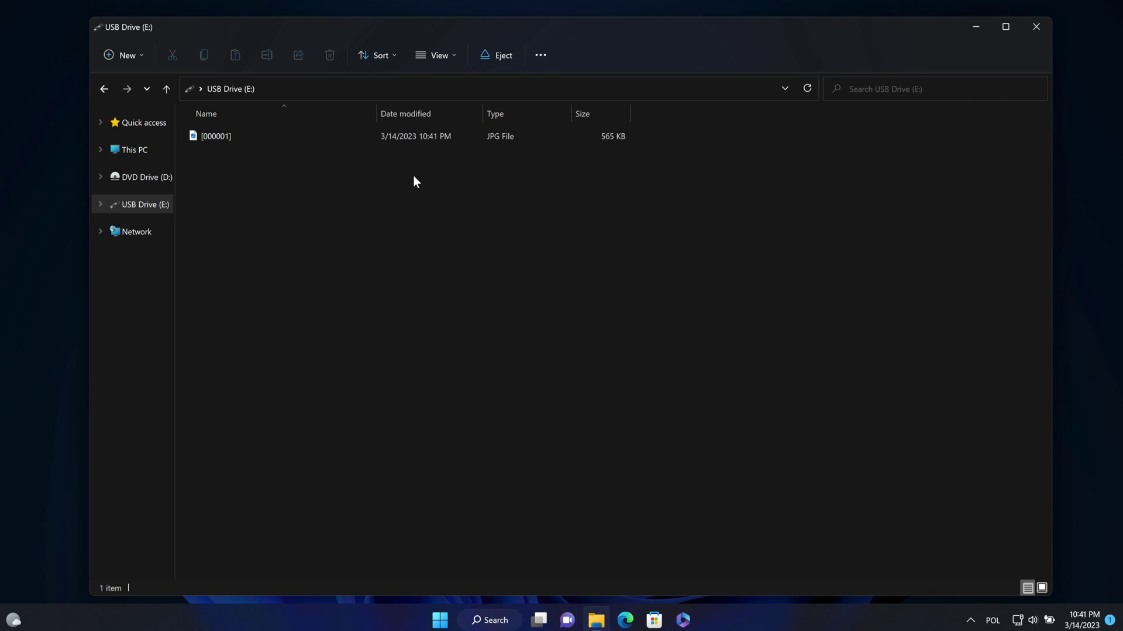
left_click(359, 143)
Open the recovered [000001].jpg in the photo viewer.
double_click(359, 143)
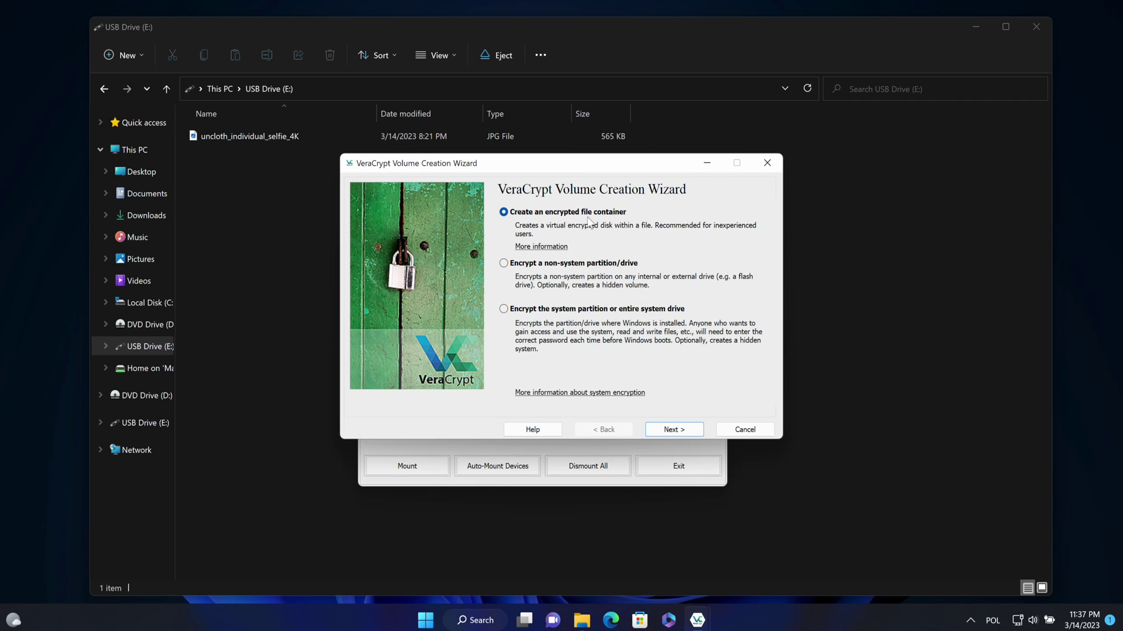
Create a standard file container saved as C:\vera_backup\pendrive_backup.
left_click(665, 427)
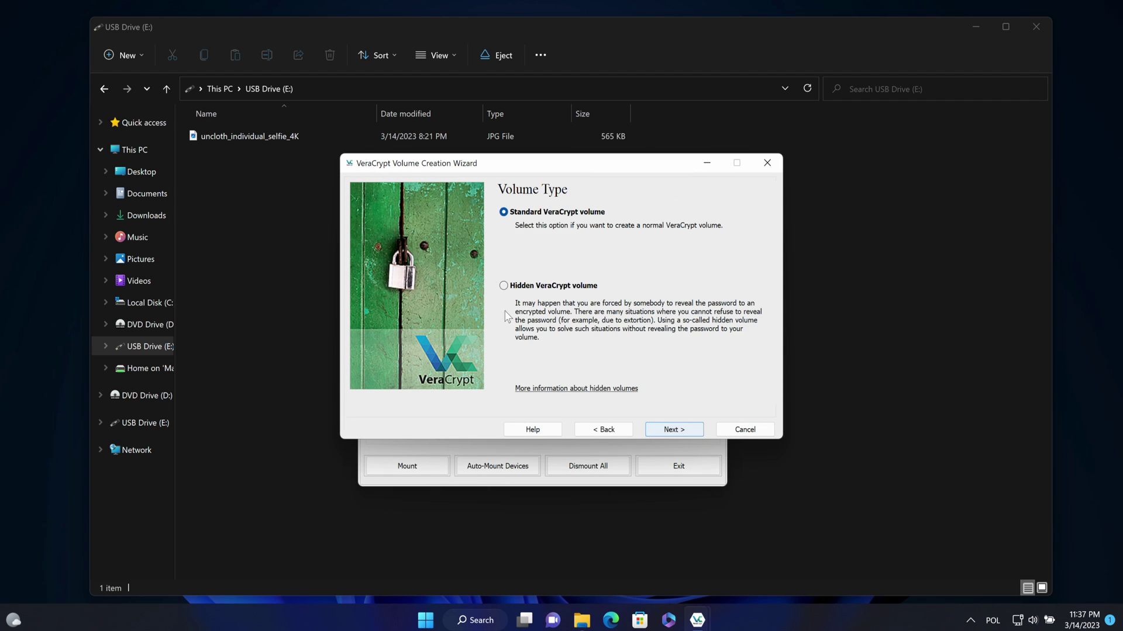
left_click(673, 430)
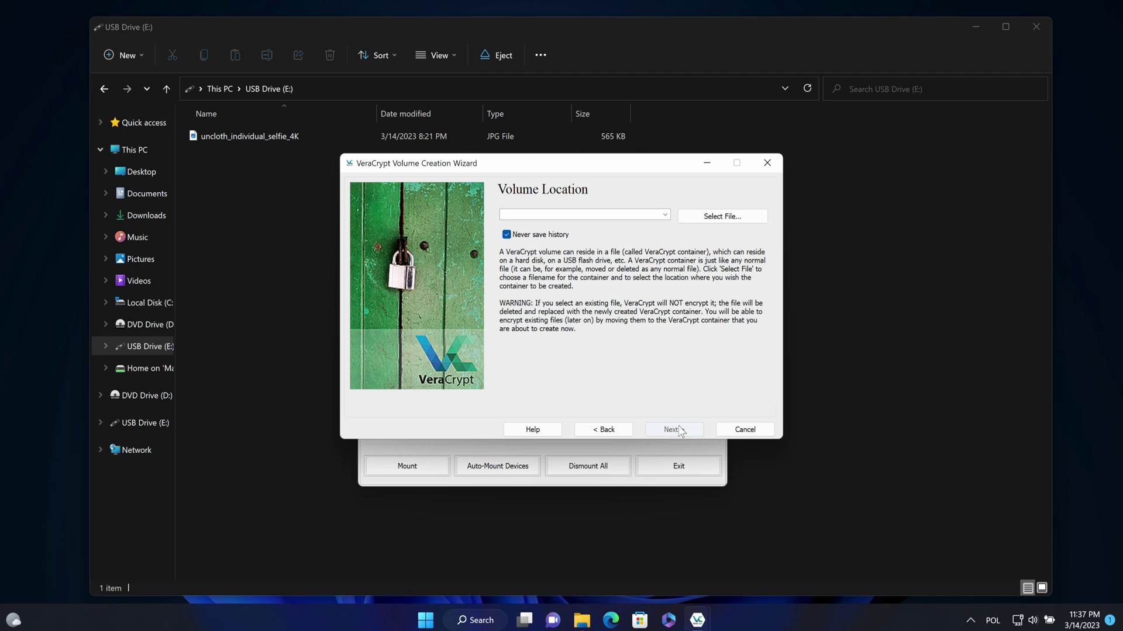
left_click(701, 221)
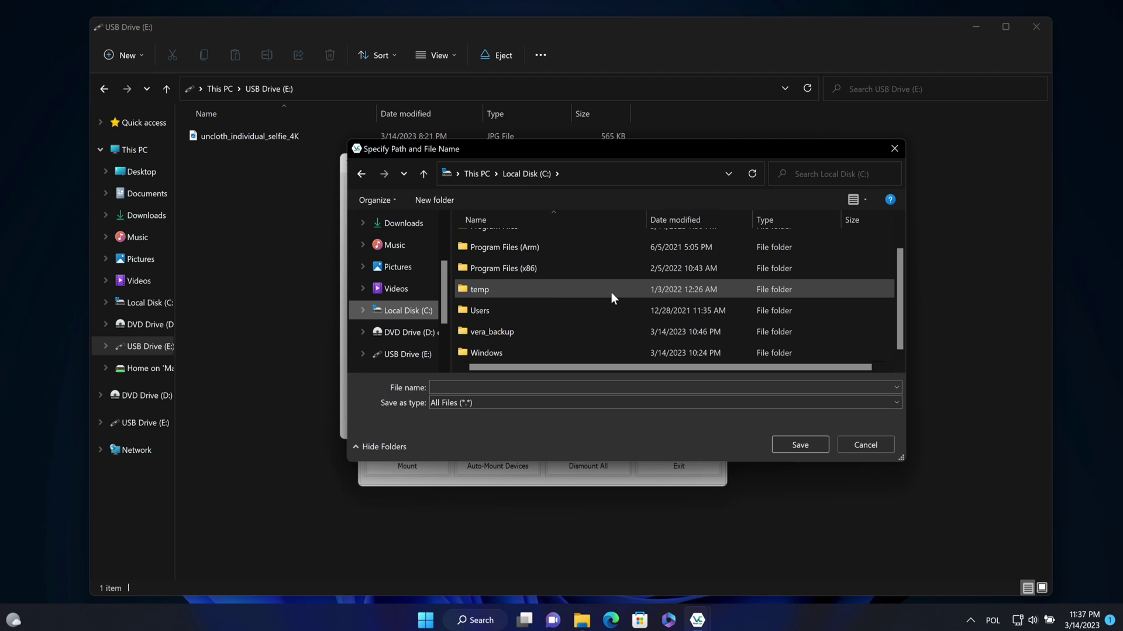
left_click(581, 331)
left_click(783, 440)
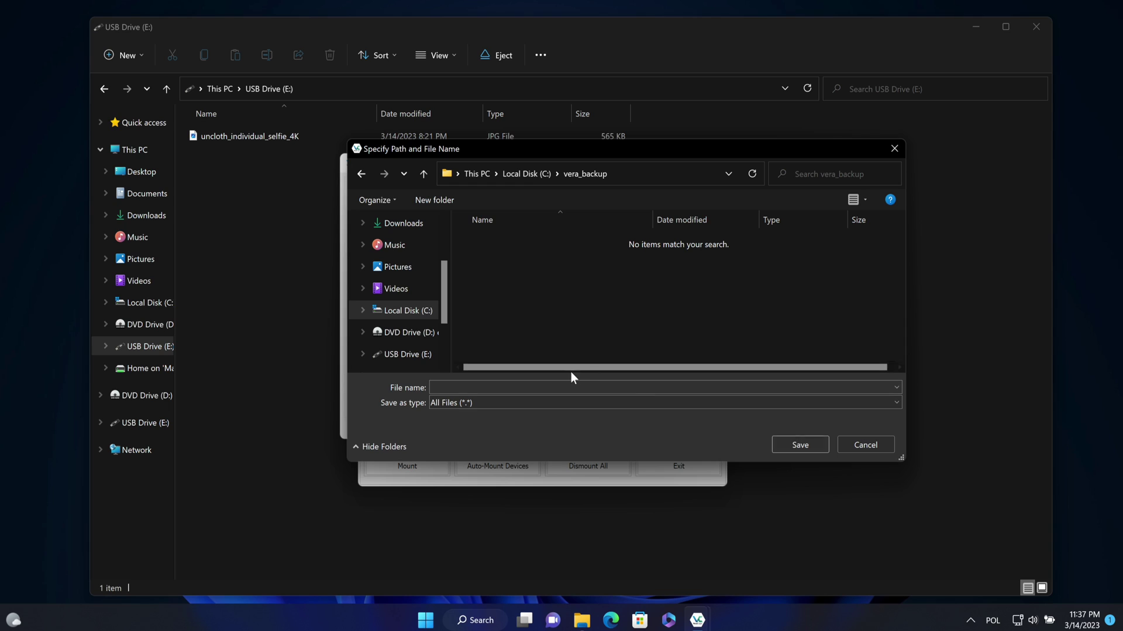
left_click(560, 382)
type("pendrive_backup")
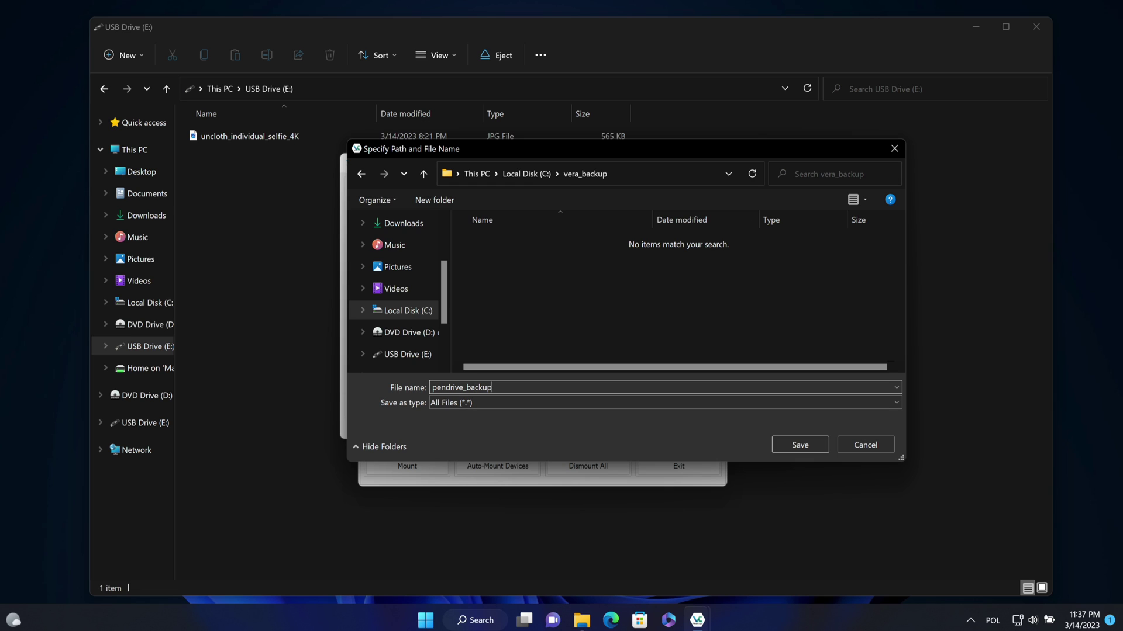
left_click(816, 448)
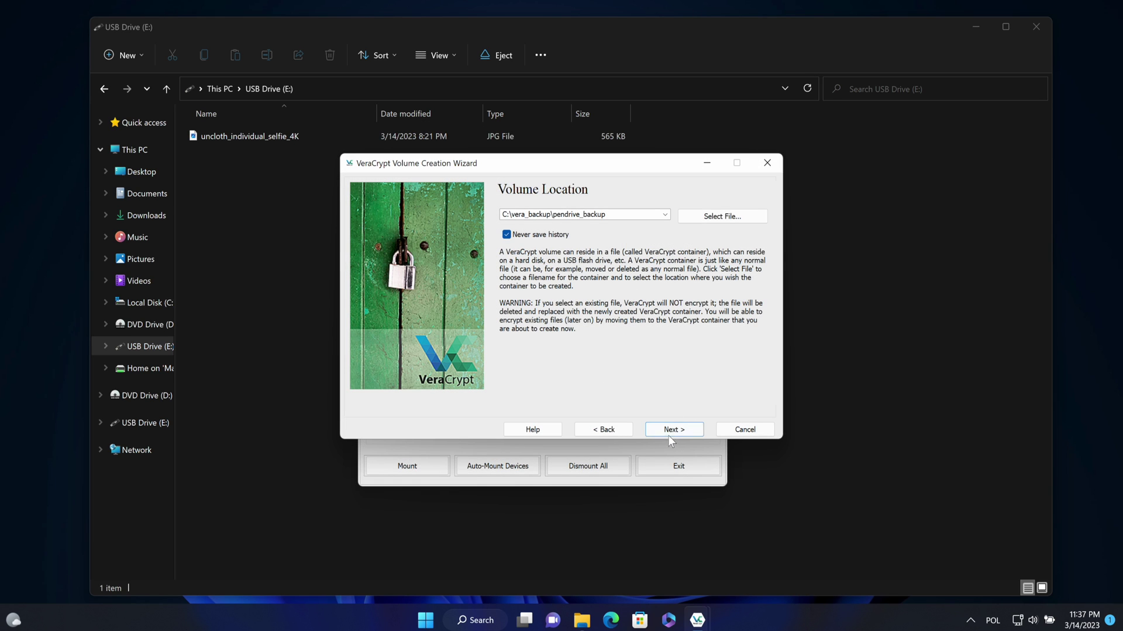
Keep the default encryption and enter a container size of 1 MB.
left_click(668, 431)
left_click(659, 426)
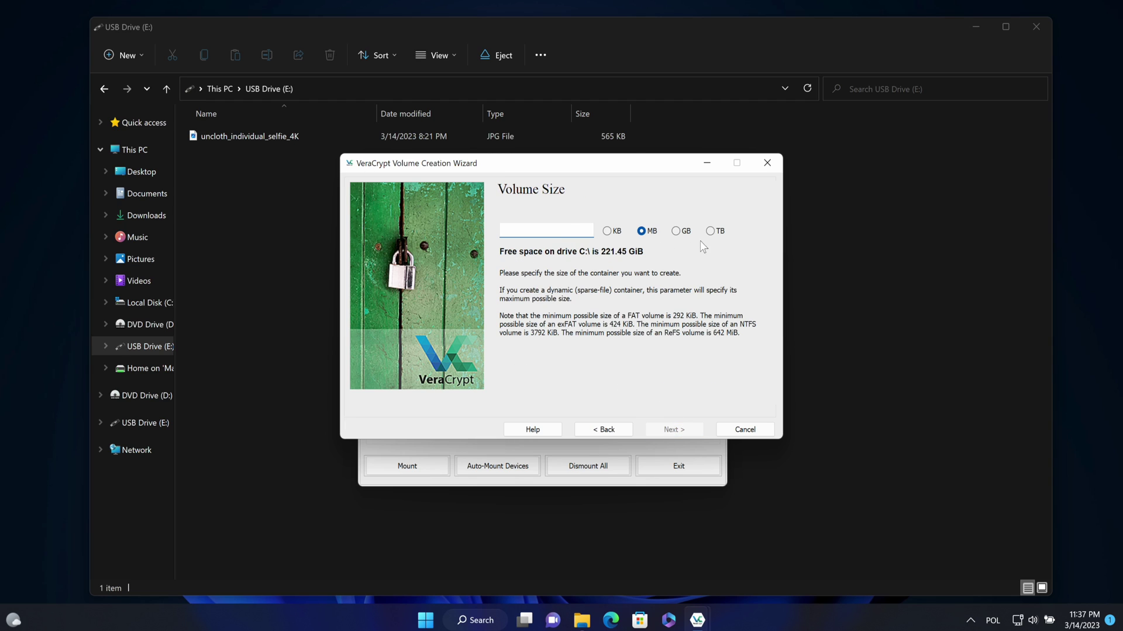
left_click(679, 231)
left_click(644, 234)
left_click(550, 232)
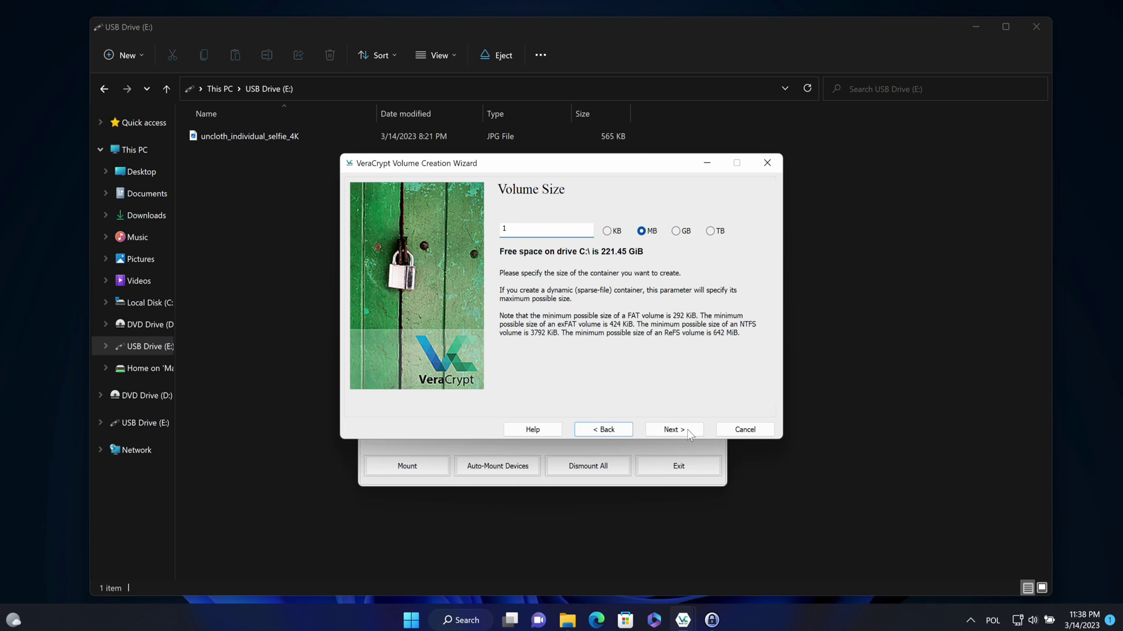
Advance VeraCrypt to Volume Password and start a new KeePass database in vera_backup.
left_click(675, 429)
left_click(712, 620)
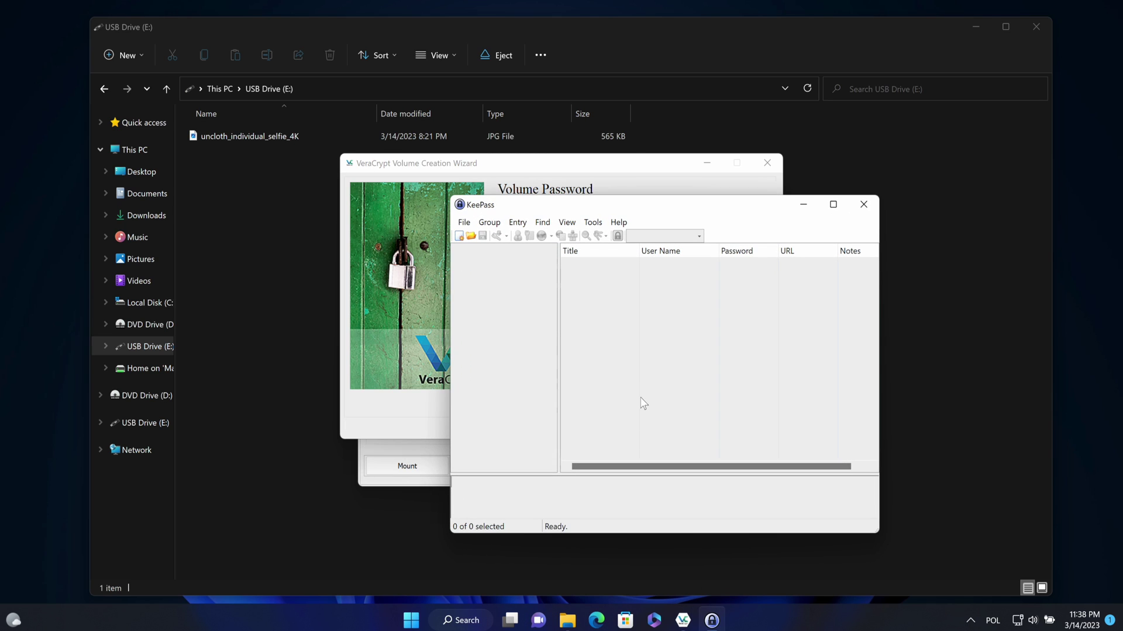
left_click(462, 238)
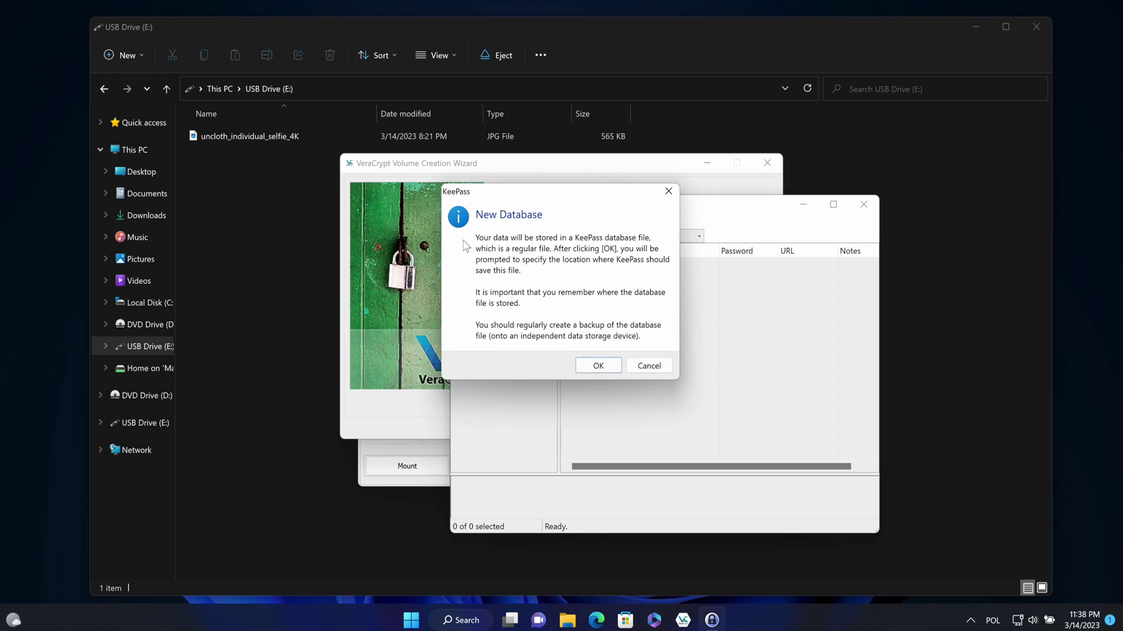
left_click(609, 362)
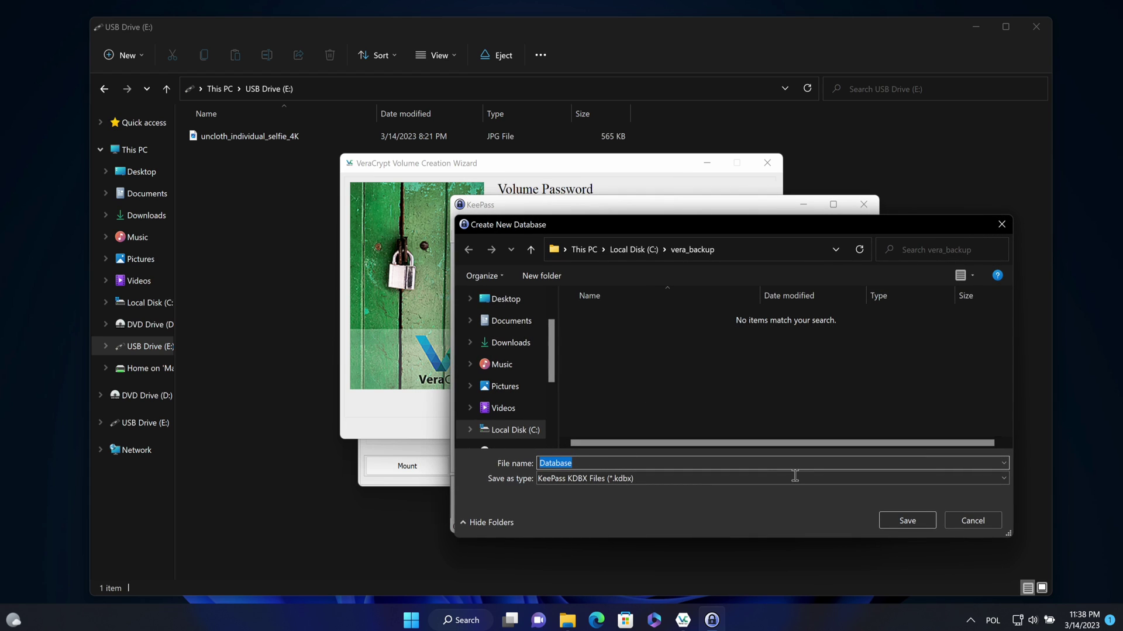
left_click(900, 518)
Set the database master password, accept default settings and skip the emergency sheet.
type("••••••••")
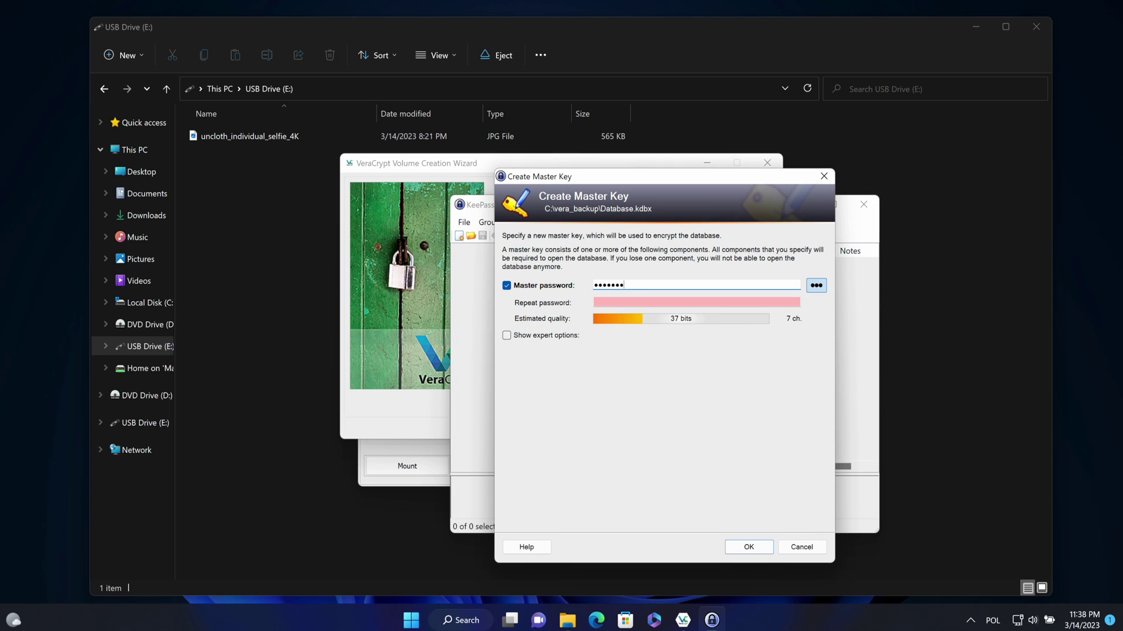
type("••••••••")
left_click(711, 300)
type("••••••••••••••••")
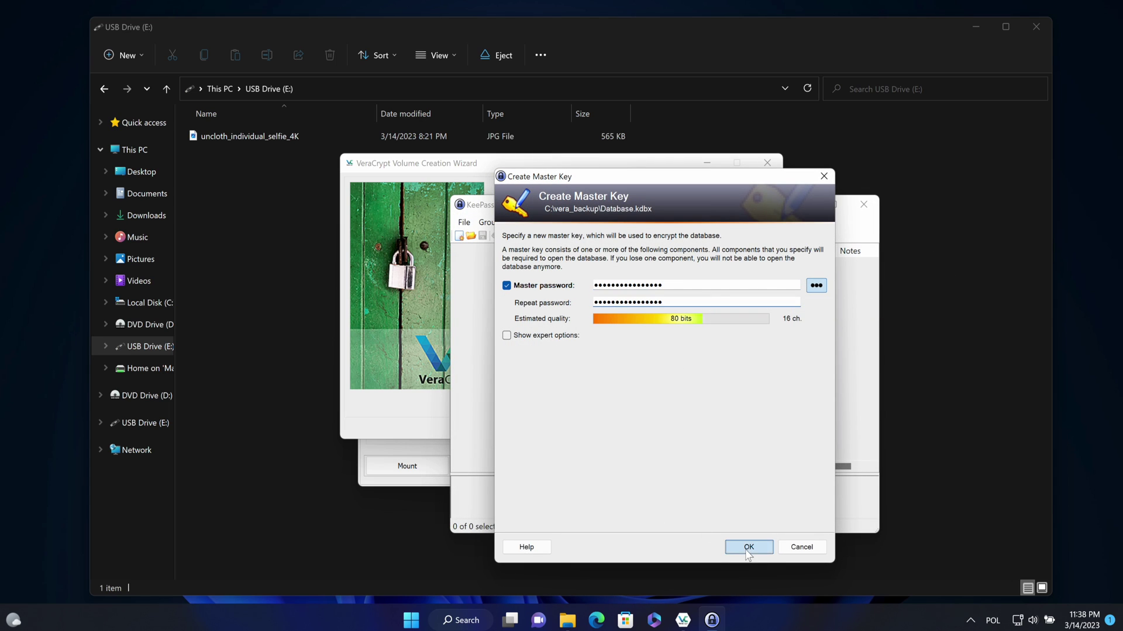
left_click(746, 547)
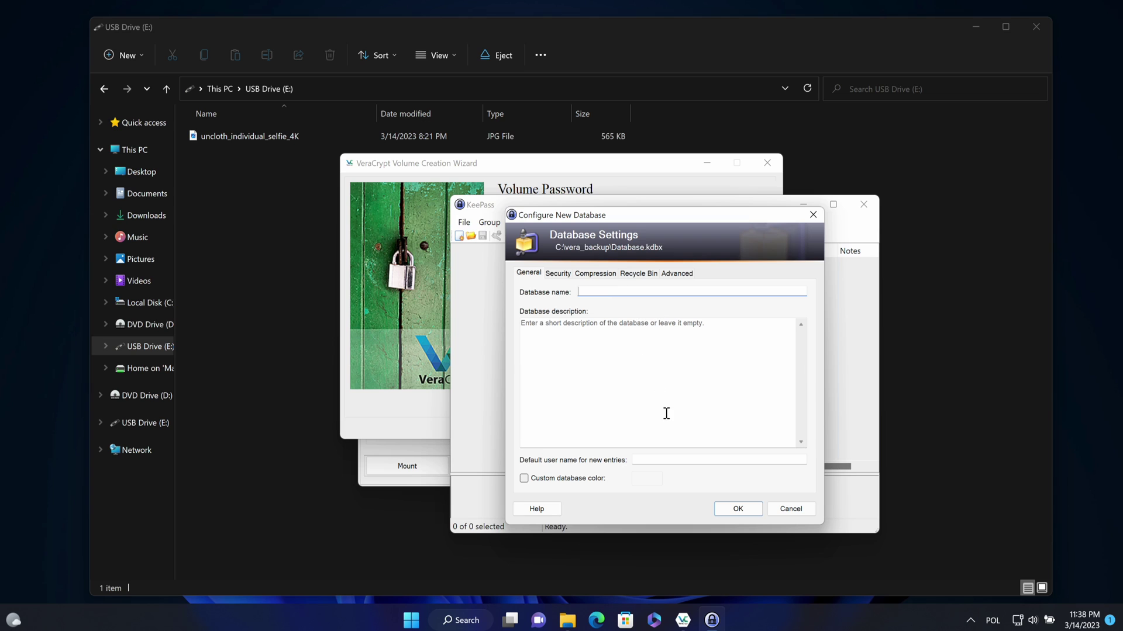
left_click(738, 509)
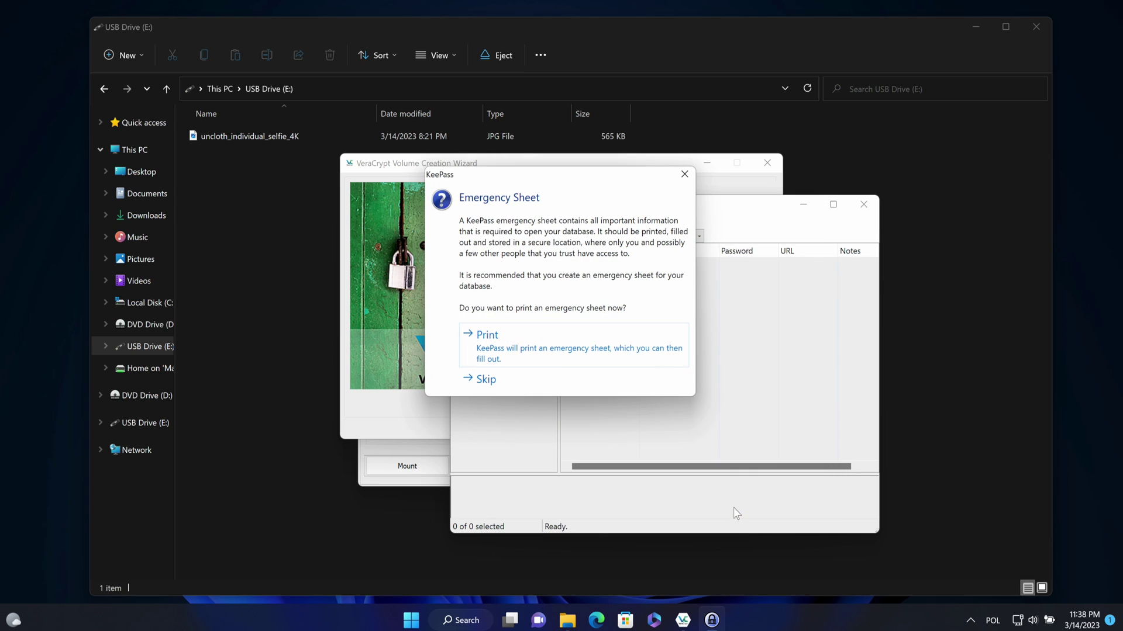
left_click(538, 381)
key("Down")
key("Down")
Create a new Windows-group entry titled vercrypt_pendrive_backup.
right_click(669, 300)
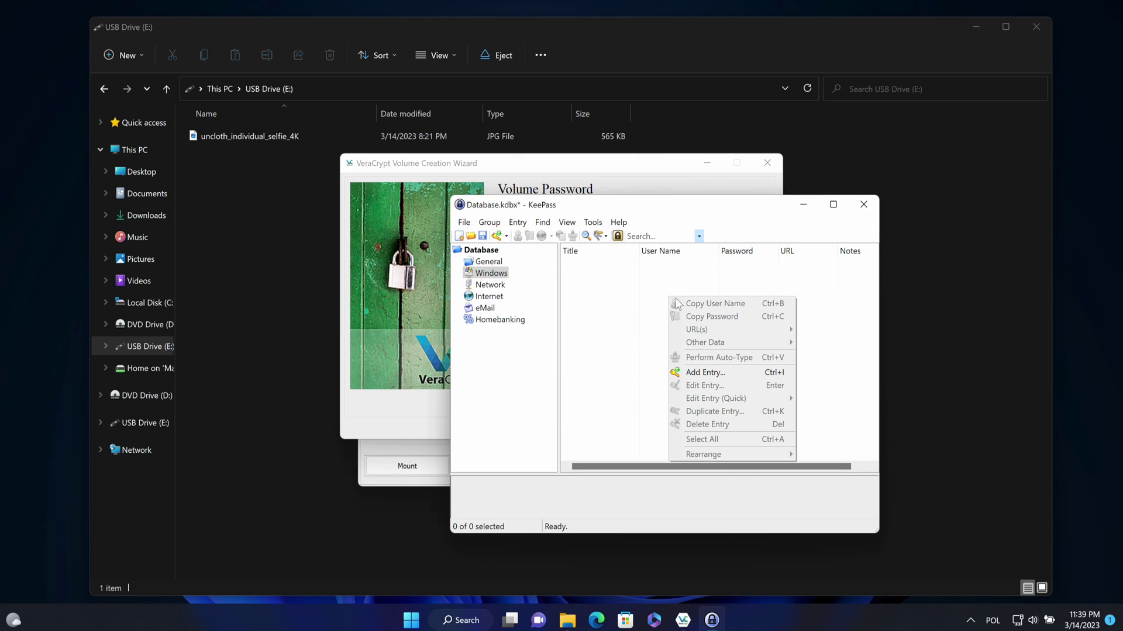
left_click(739, 371)
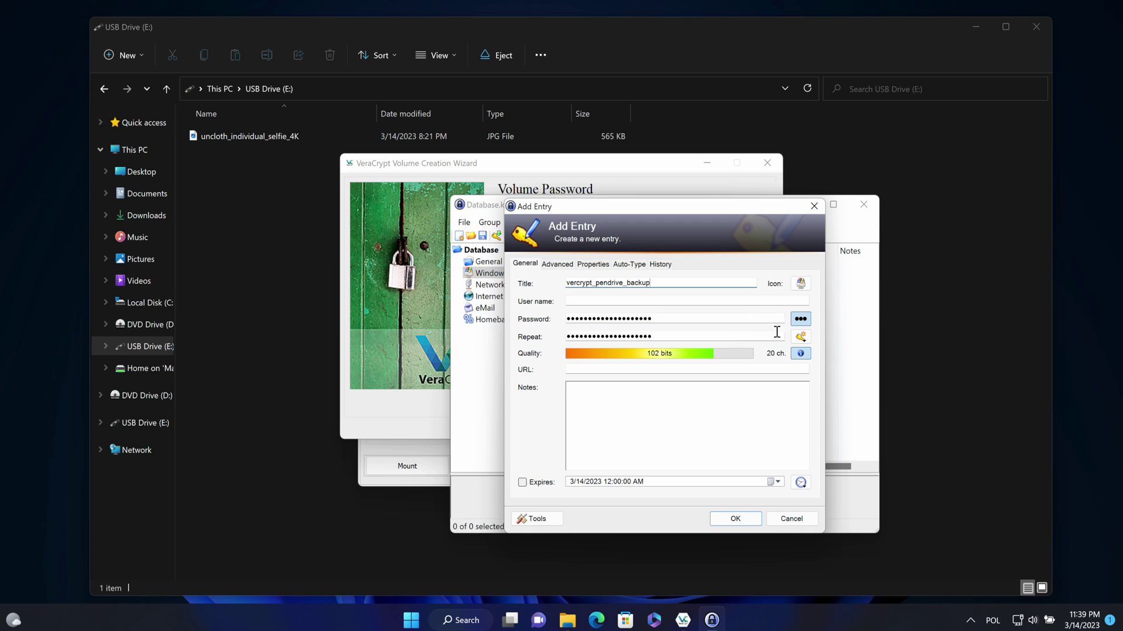
left_click(801, 337)
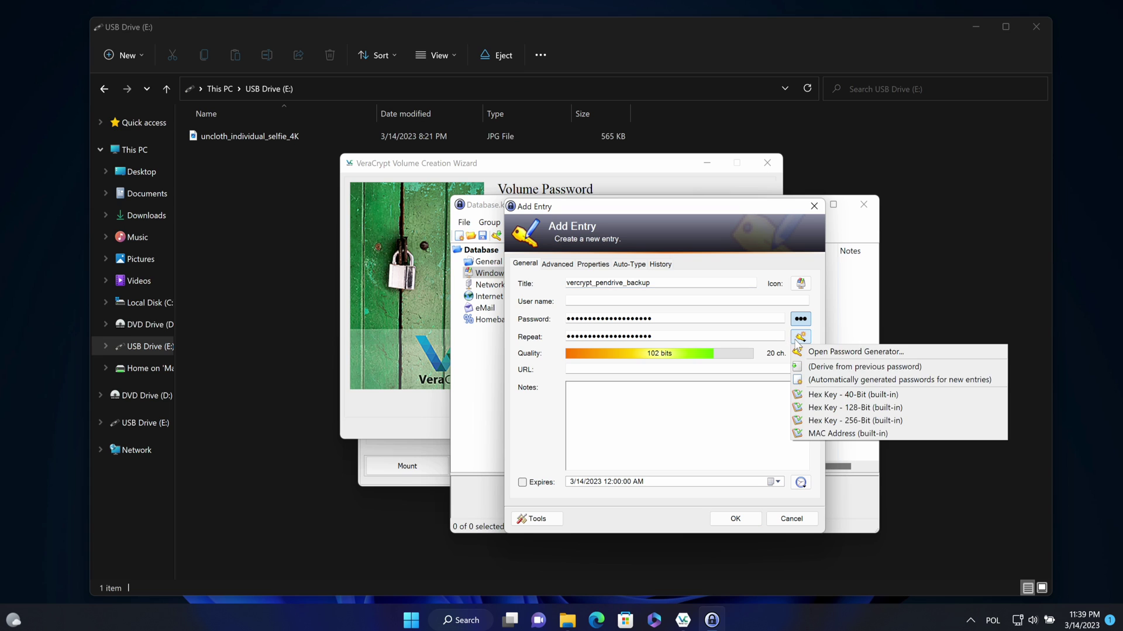
left_click(835, 353)
Generate a 21-character password with special characters, save the entry and copy the password.
left_click(602, 234)
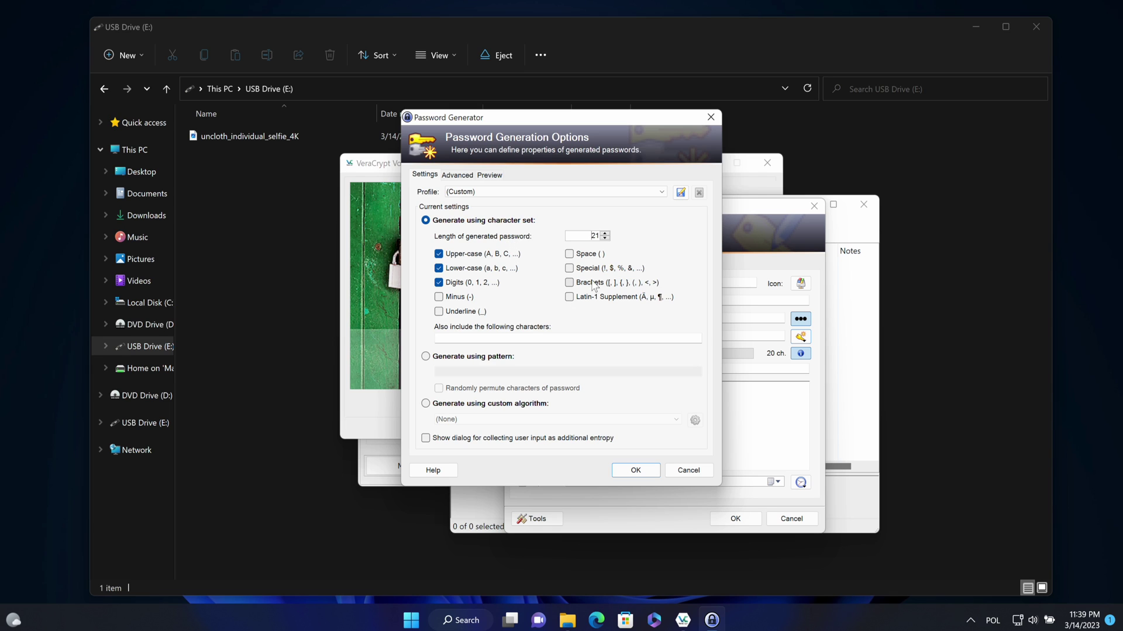
left_click(593, 271)
left_click(636, 470)
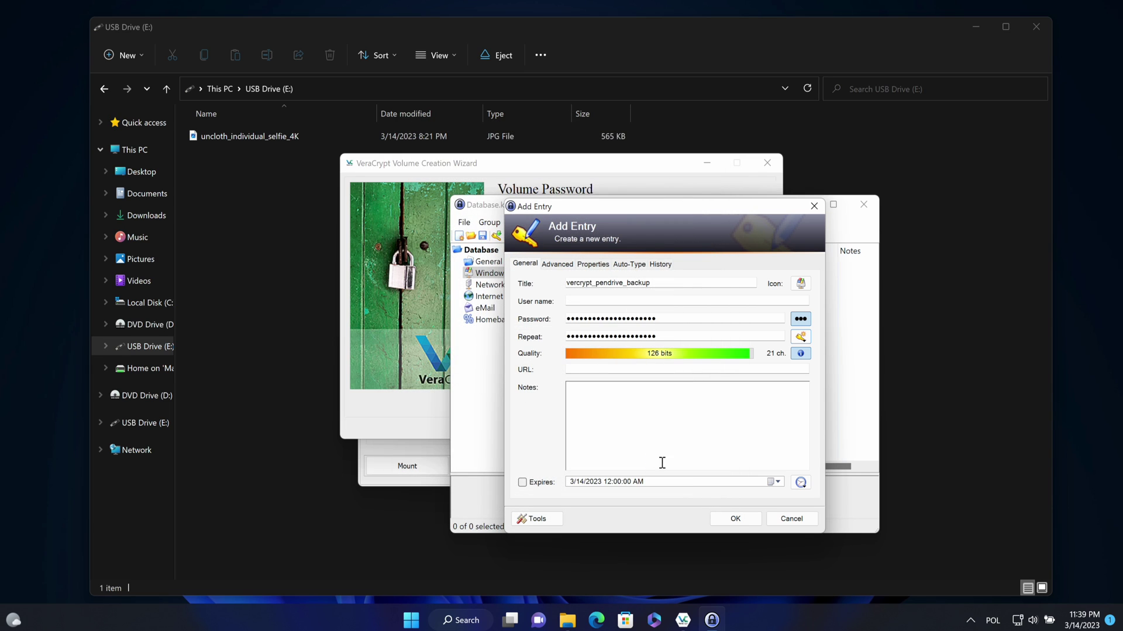
left_click(732, 516)
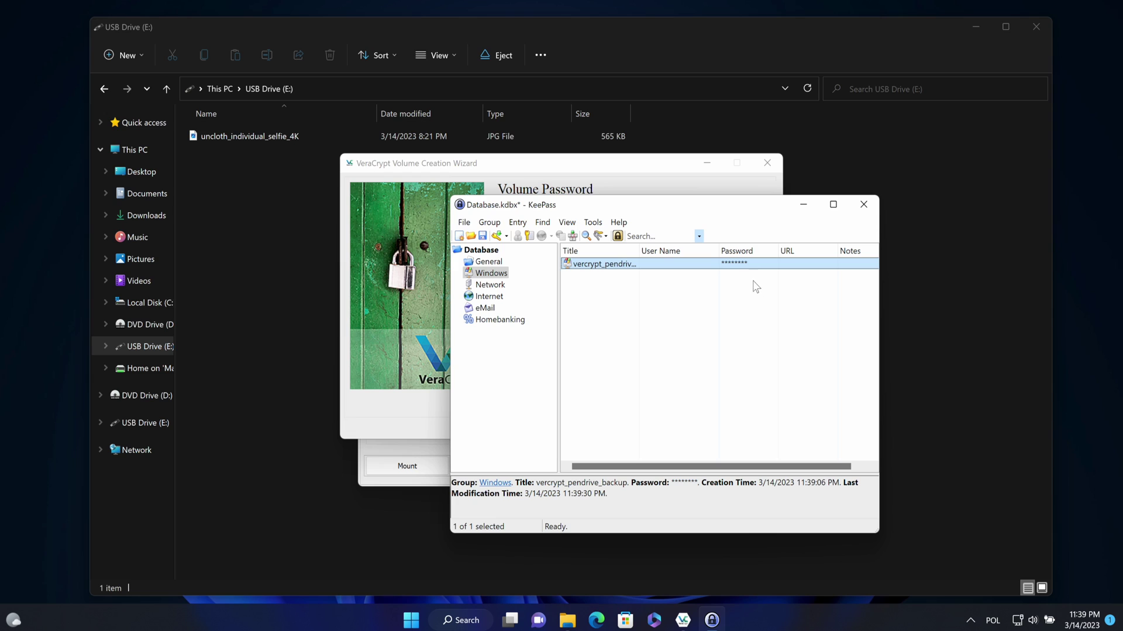
double_click(741, 264)
Paste the KeePass password into both password fields and format the FAT volume.
left_click(648, 165)
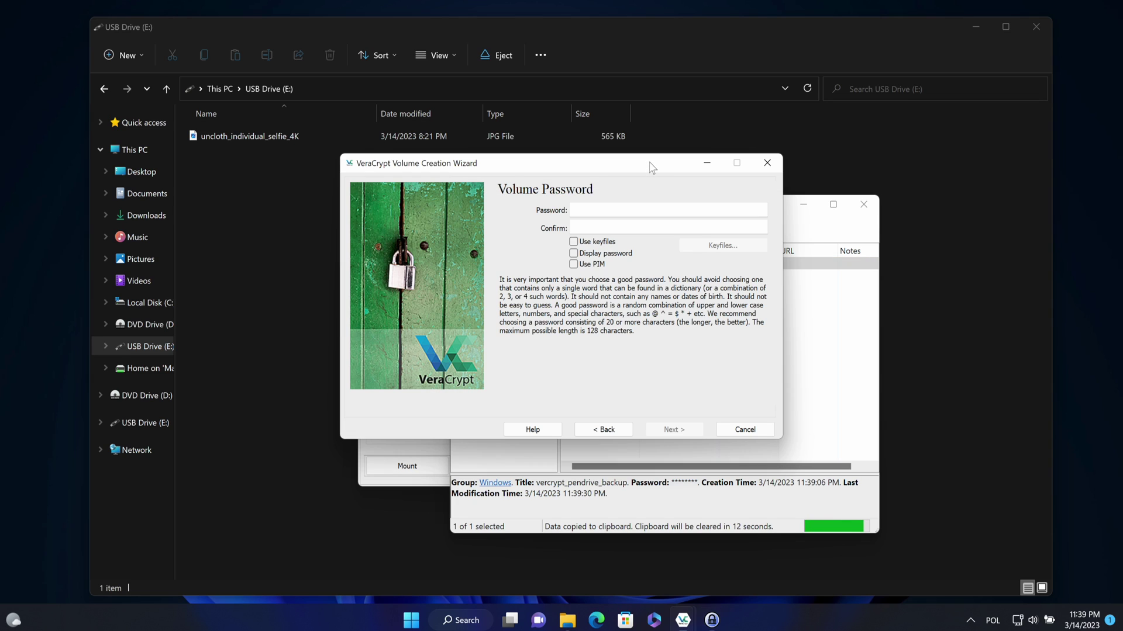
key("ctrl+v")
left_click(619, 225)
key("ctrl+v")
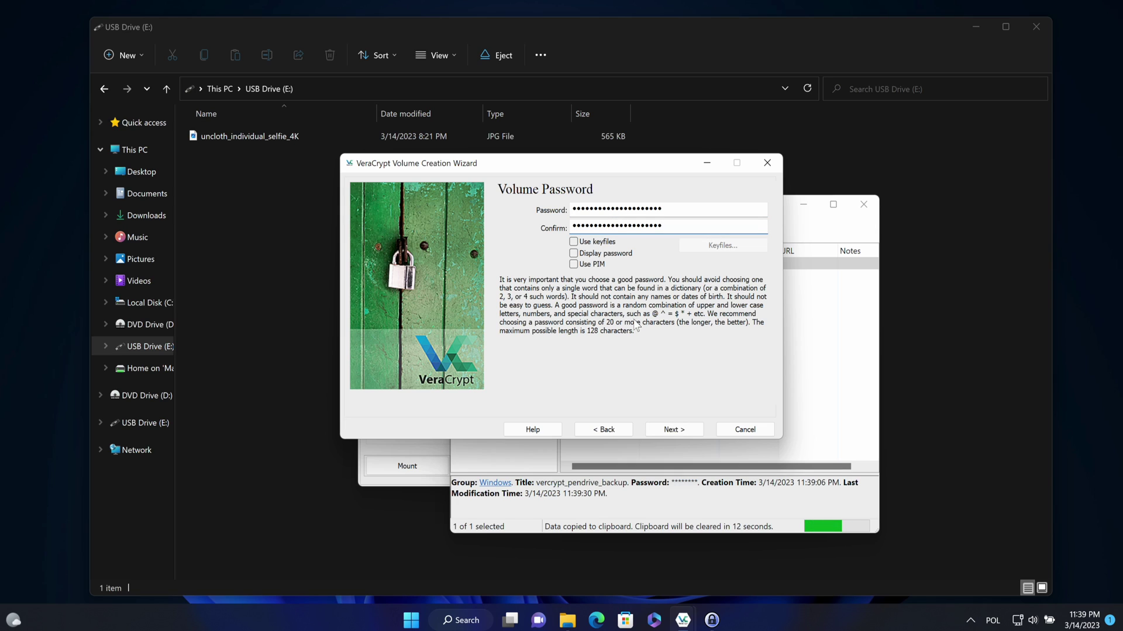
left_click(686, 438)
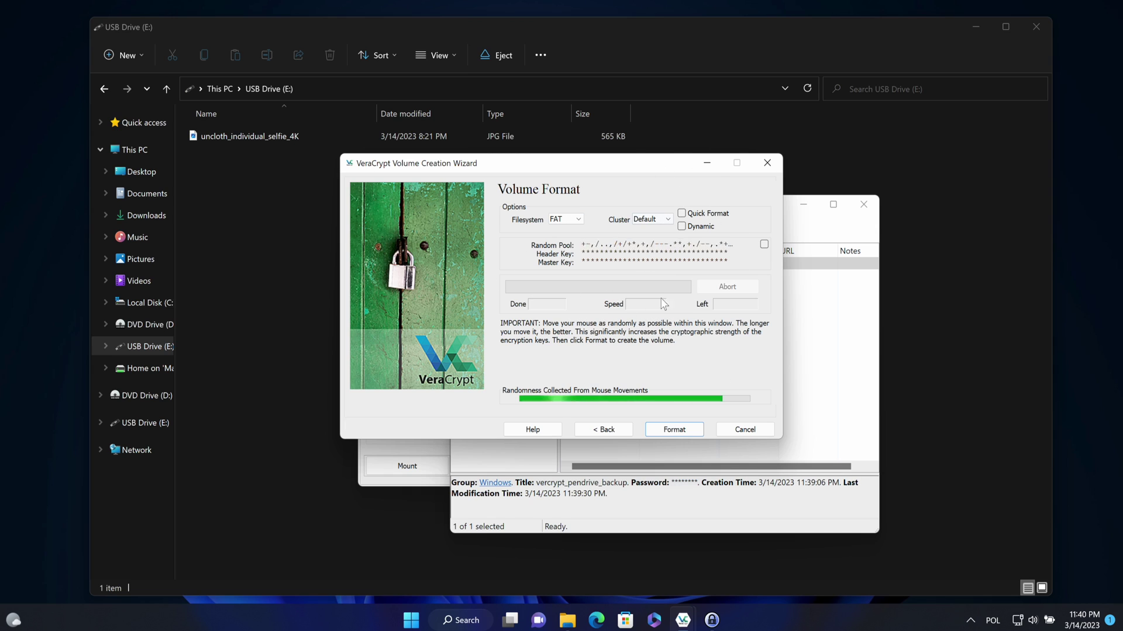
left_click(675, 431)
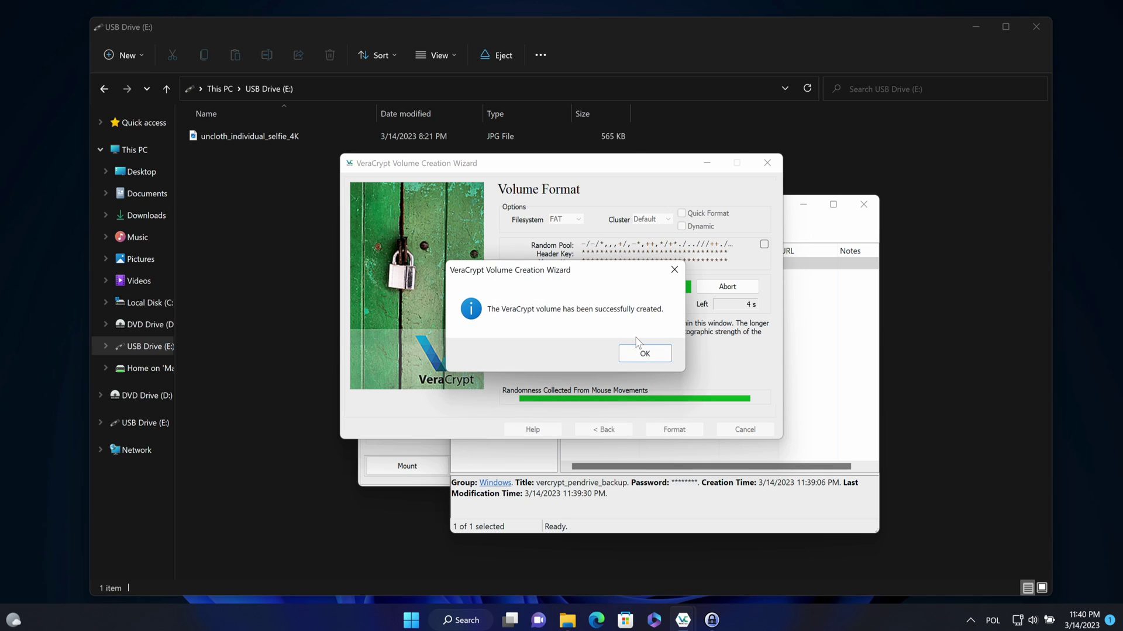
left_click(641, 352)
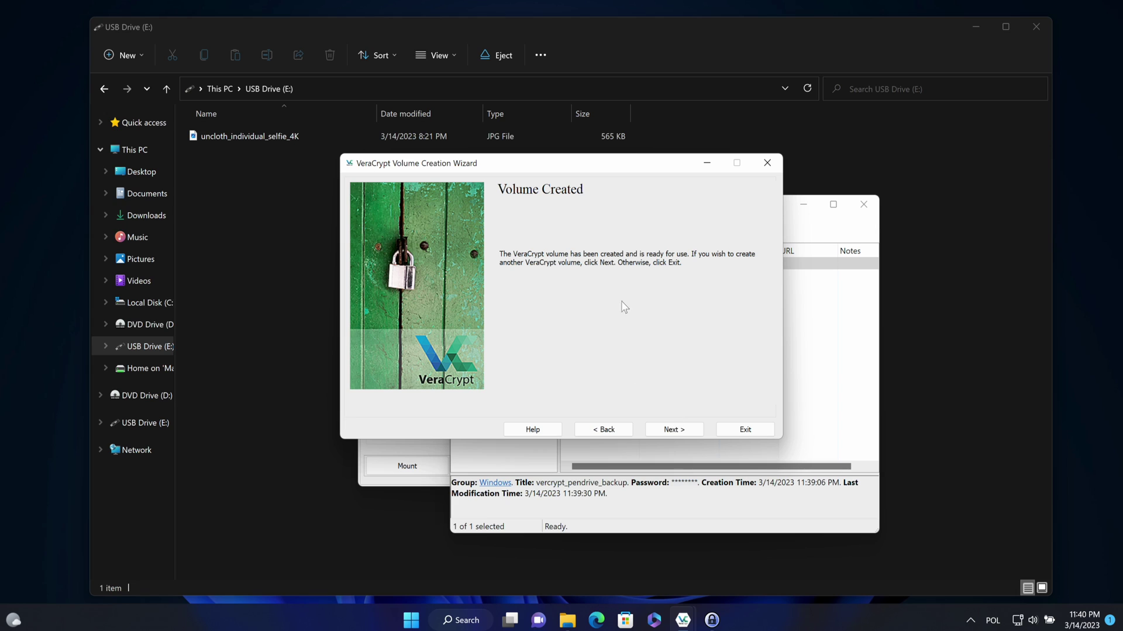
Close the creation wizard and choose W: as the drive letter in VeraCrypt.
left_click(672, 429)
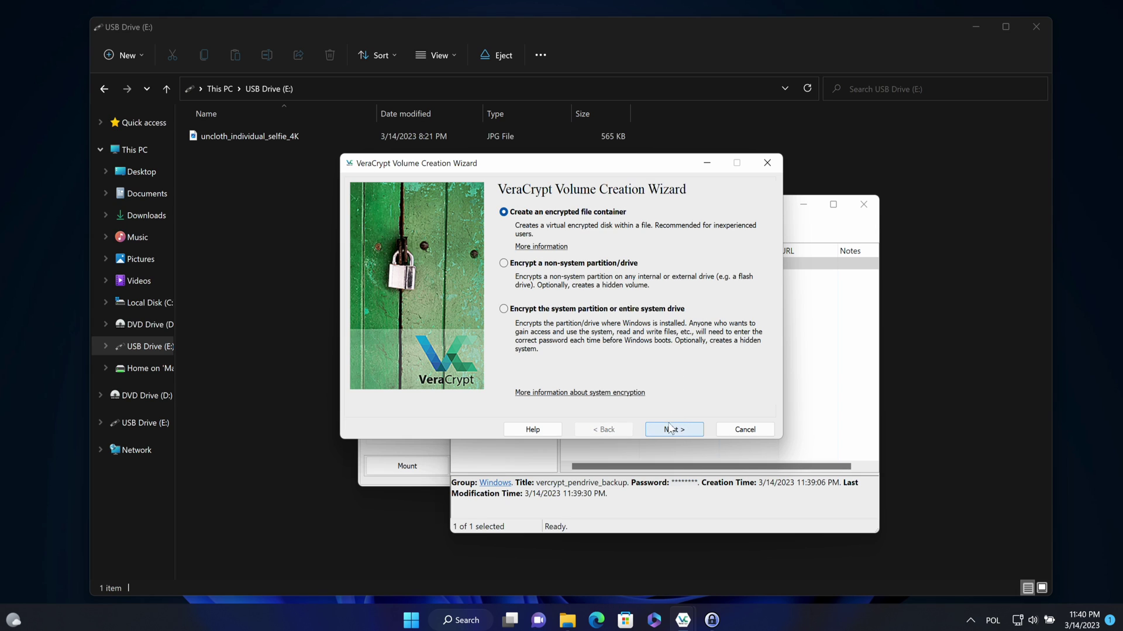
left_click(725, 431)
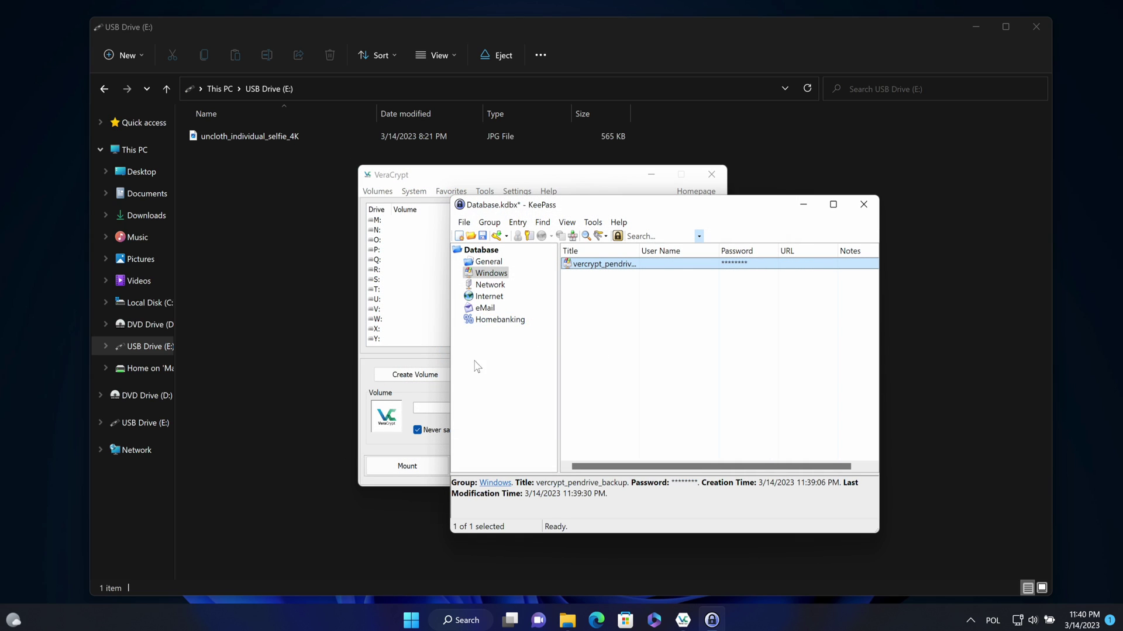
left_click(553, 176)
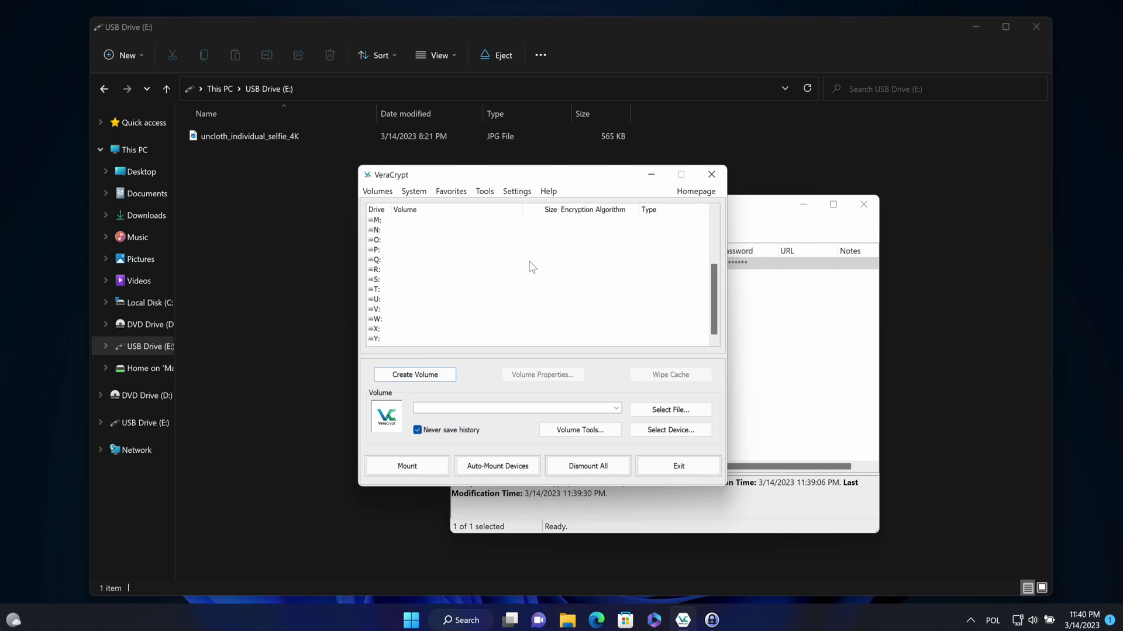
left_click(390, 319)
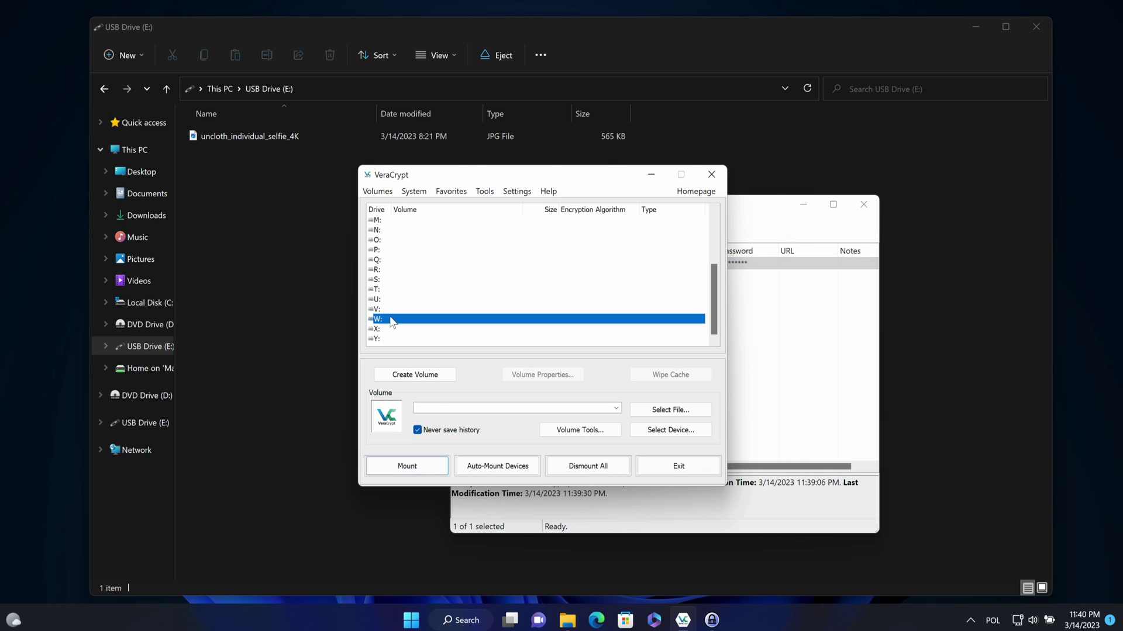
Select the volume file C:\vera_backup\pendrive_backup and start mounting it.
left_click(673, 410)
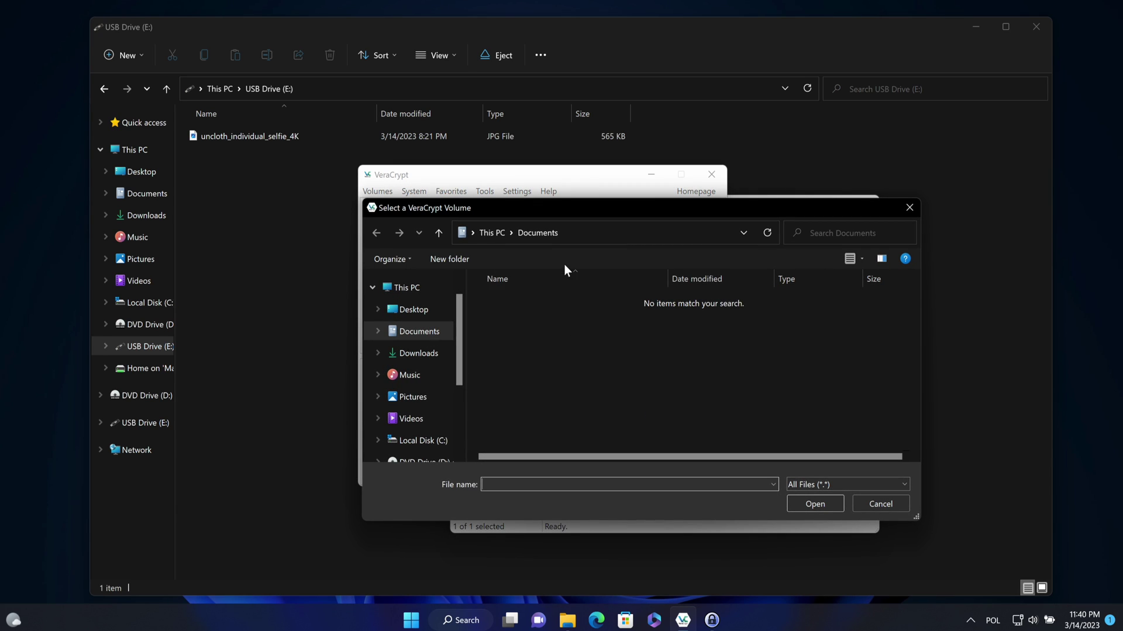
left_click(423, 440)
scroll(519, 409, "down", 1)
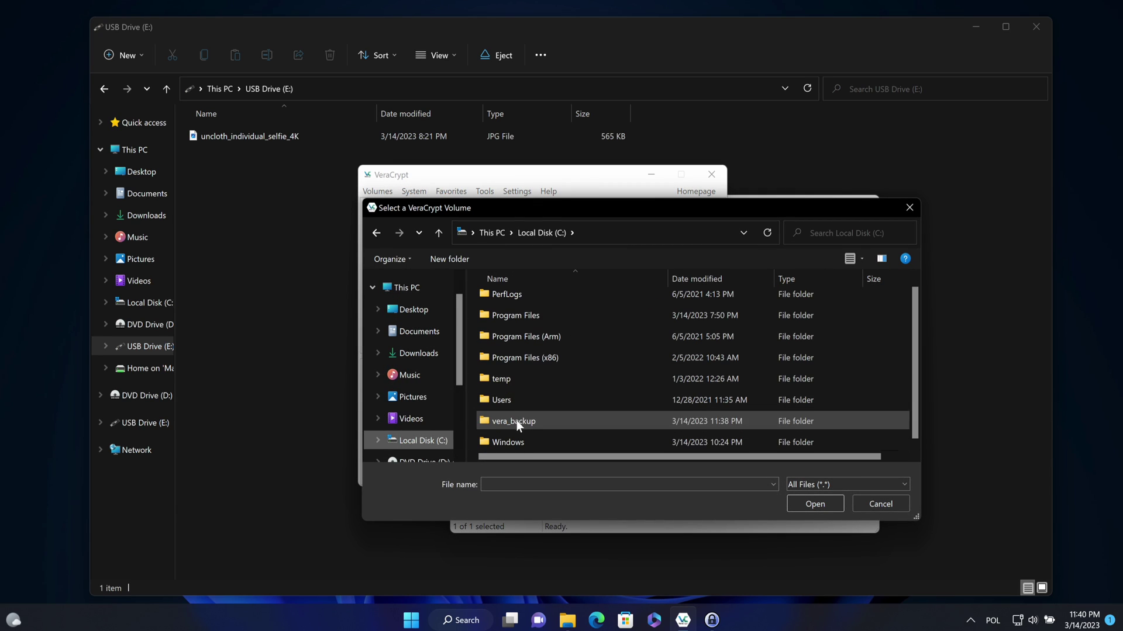
double_click(517, 421)
left_click(545, 304)
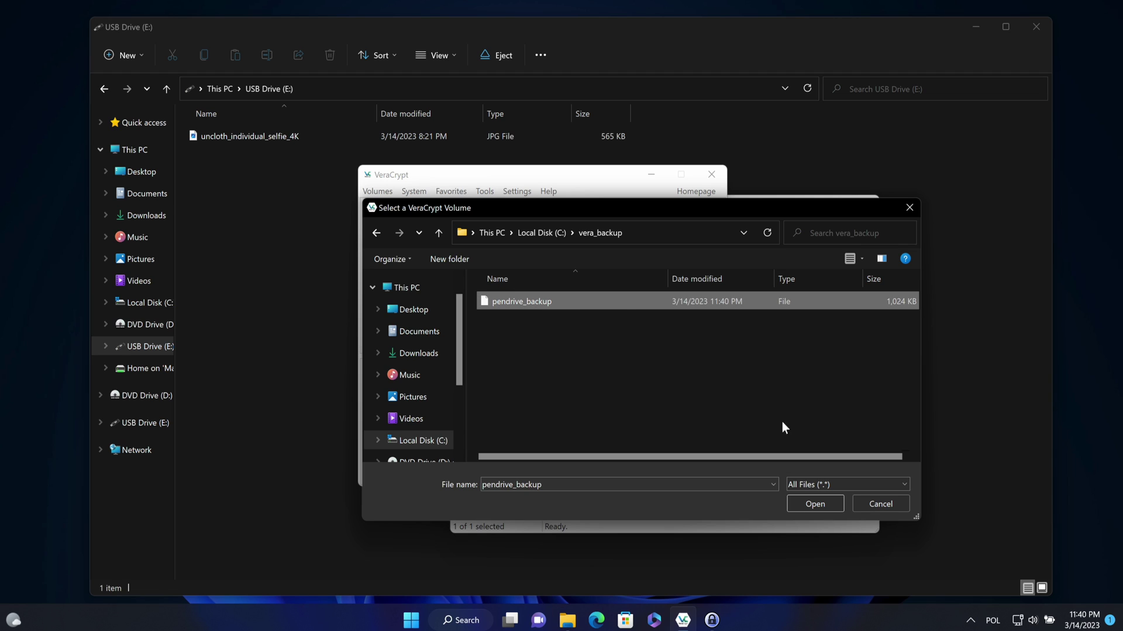
left_click(825, 509)
left_click(420, 470)
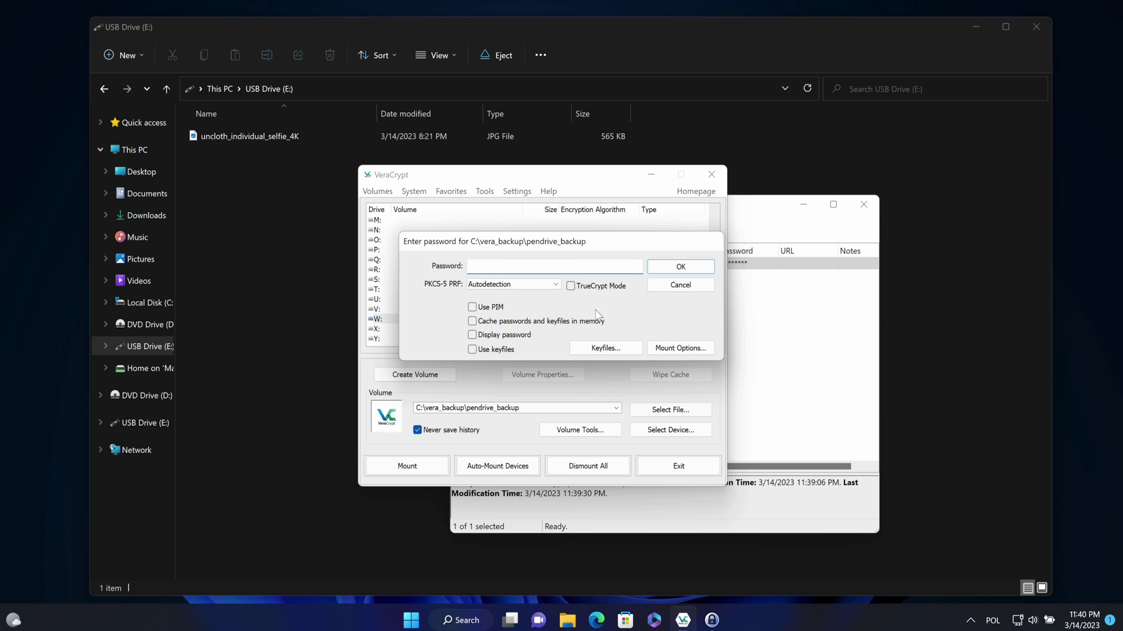
Copy the password from KeePass, paste it into the prompt and submit it.
left_click(741, 293)
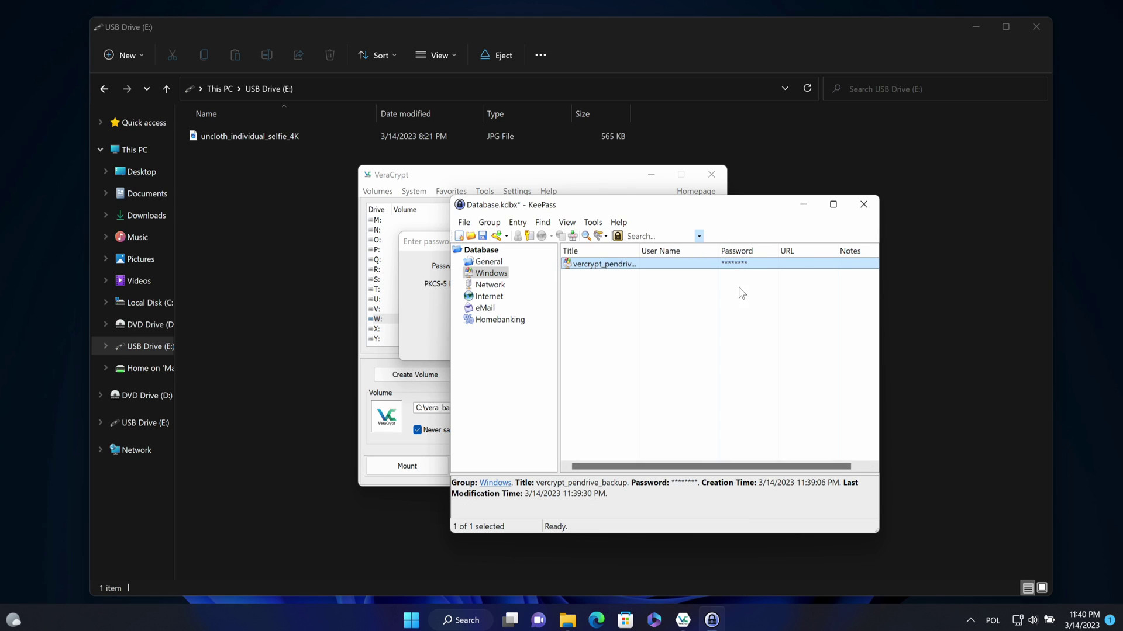
double_click(744, 264)
left_click(639, 192)
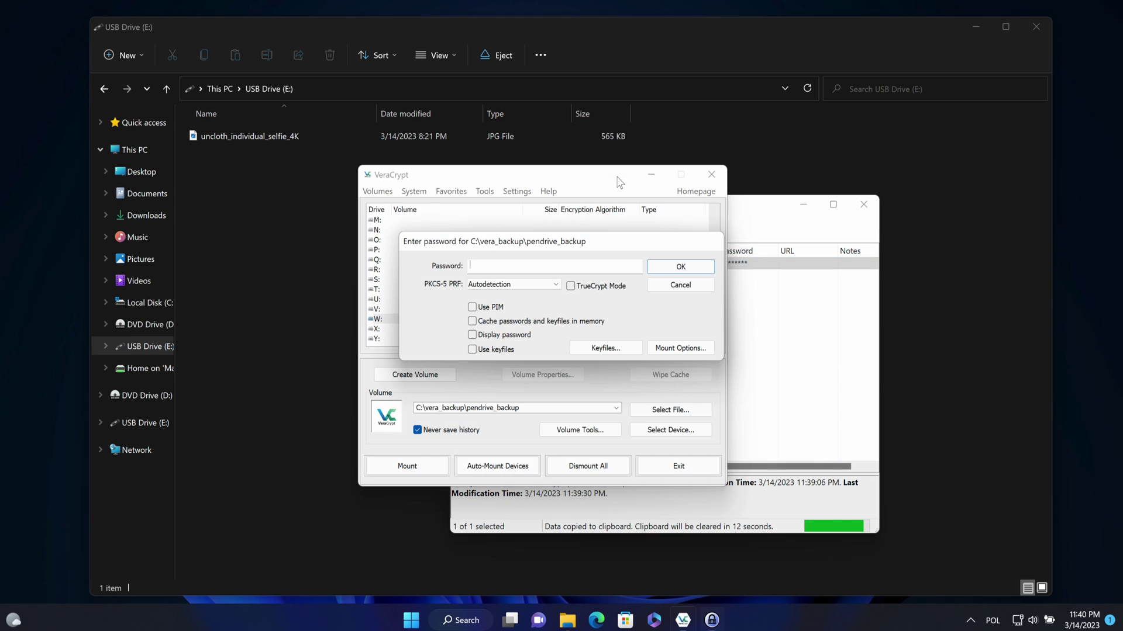
right_click(536, 266)
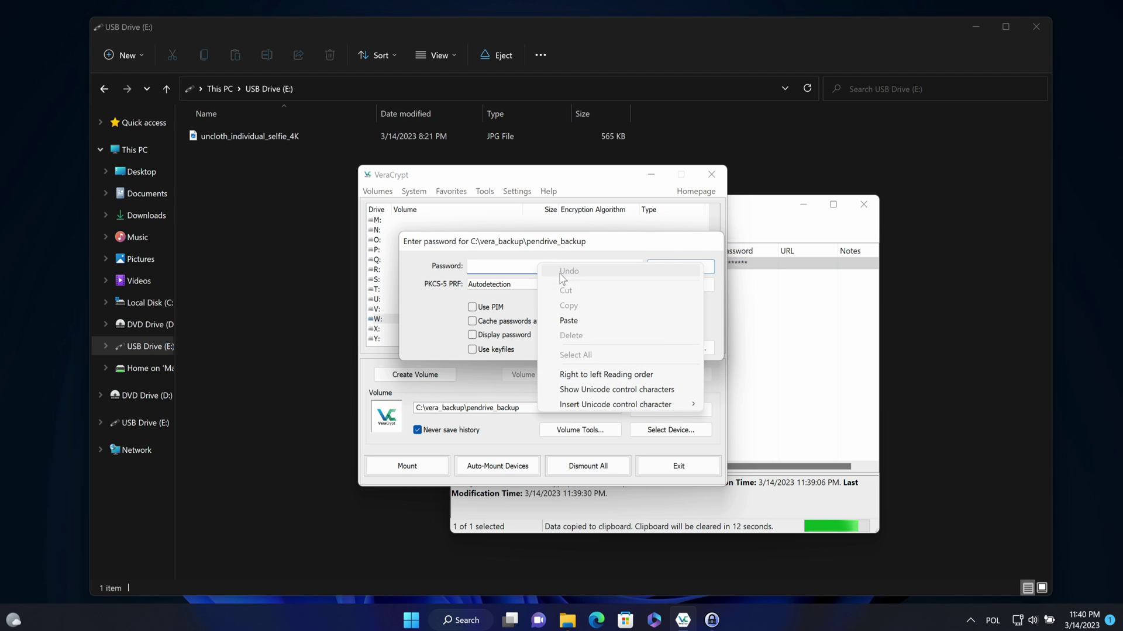
left_click(577, 319)
key("Return")
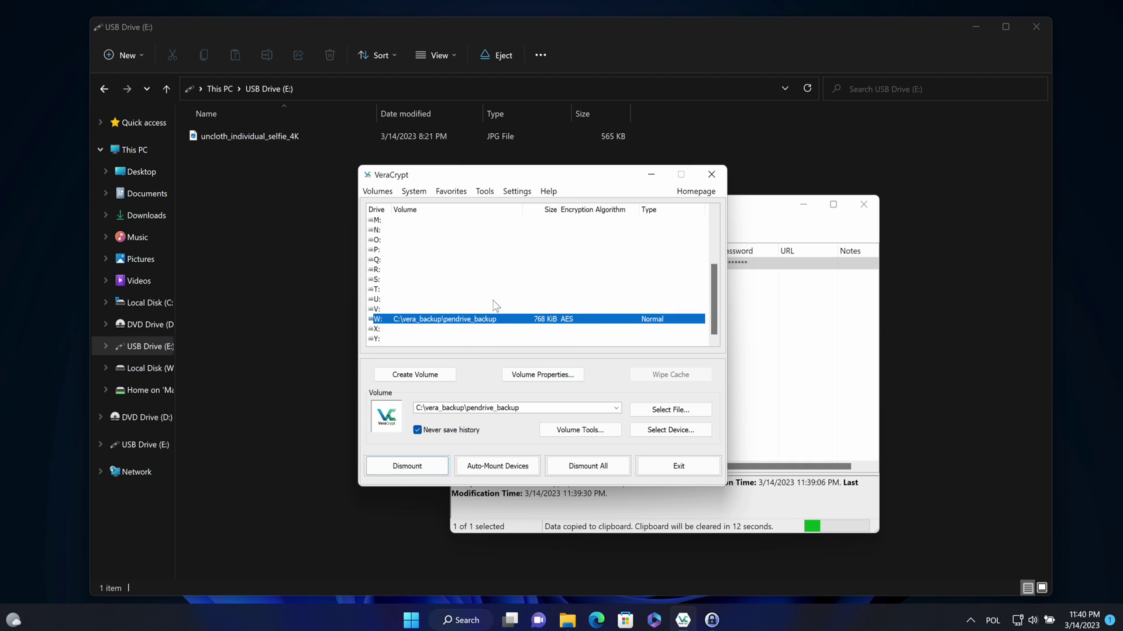
Copy uncloth_individual_selfie_4K from USB Drive (E:) into Local Disk (W:), then return to E:.
left_click(324, 229)
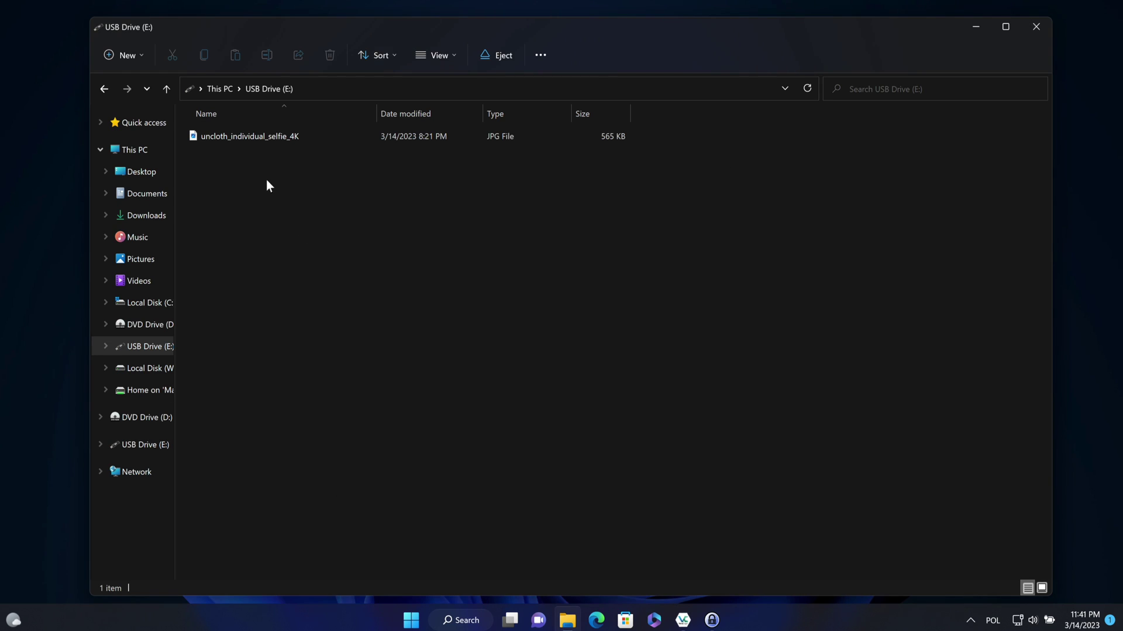
right_click(267, 141)
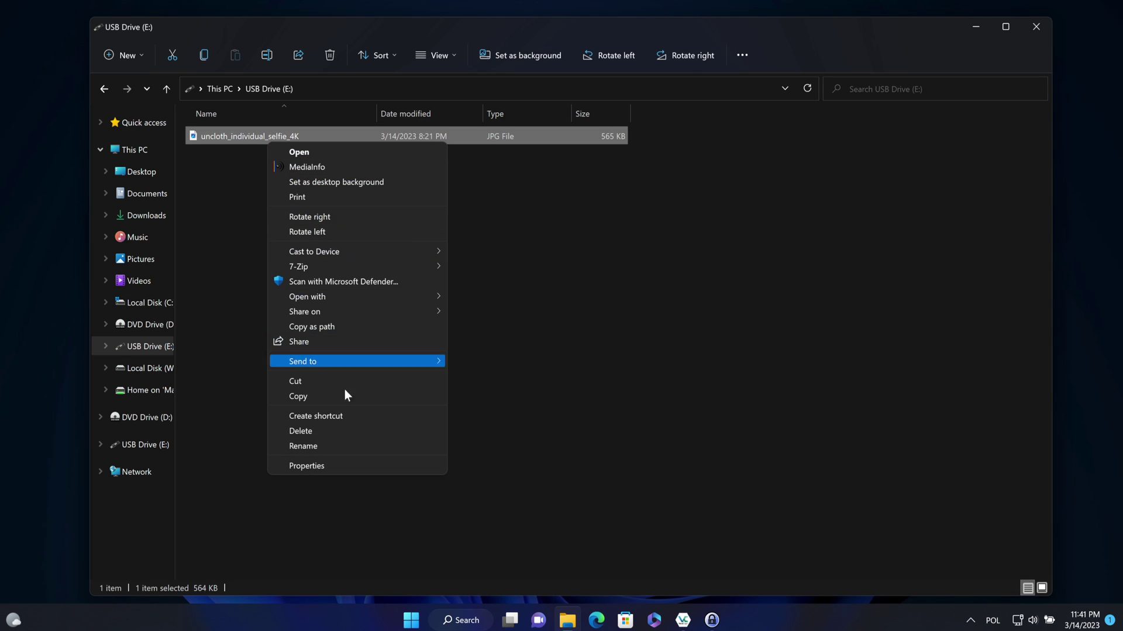
left_click(346, 397)
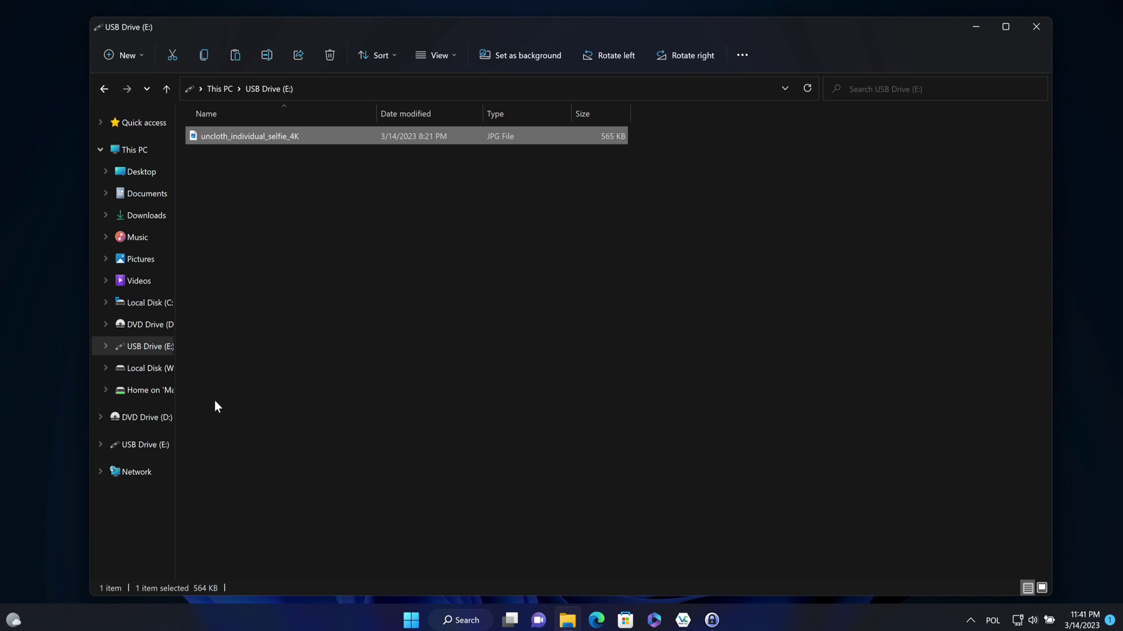
left_click(150, 368)
right_click(333, 277)
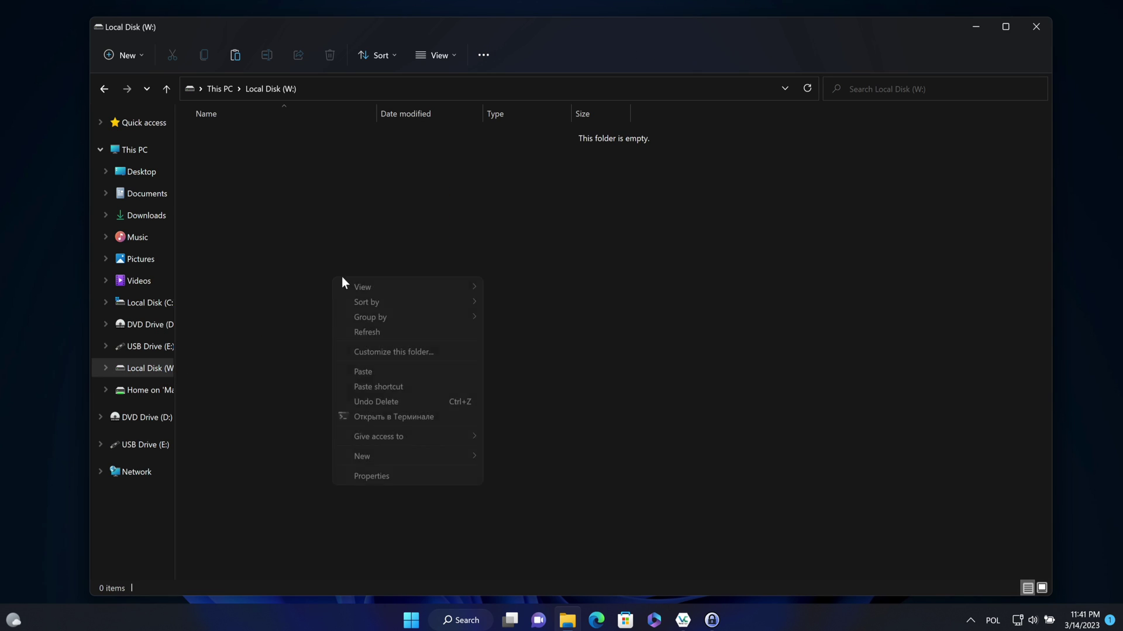
left_click(374, 369)
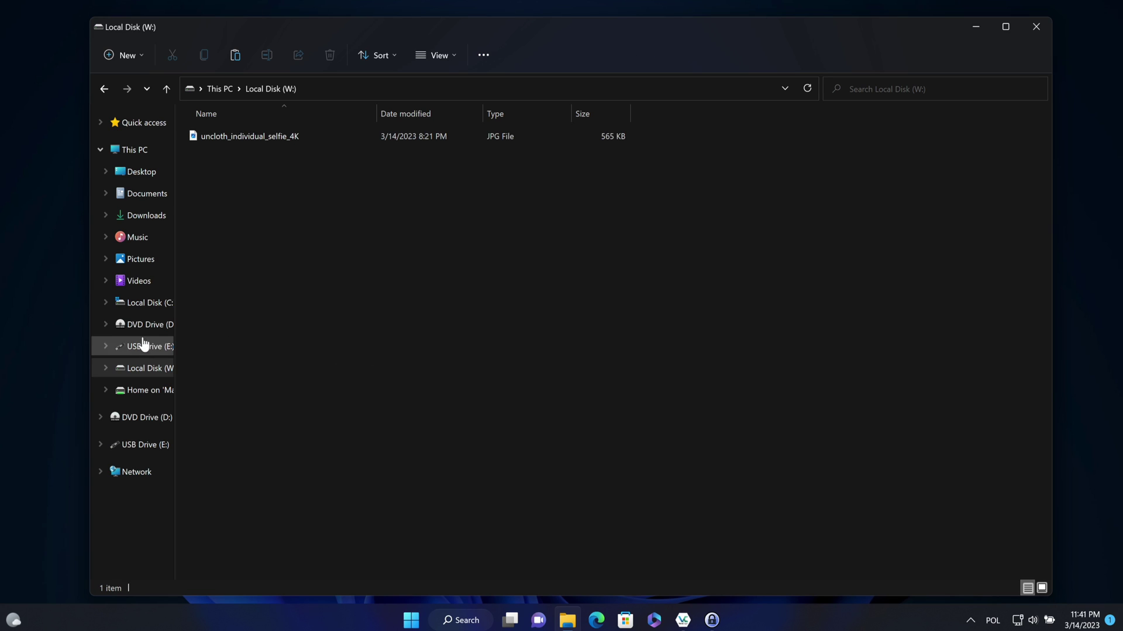
key("alt+Left")
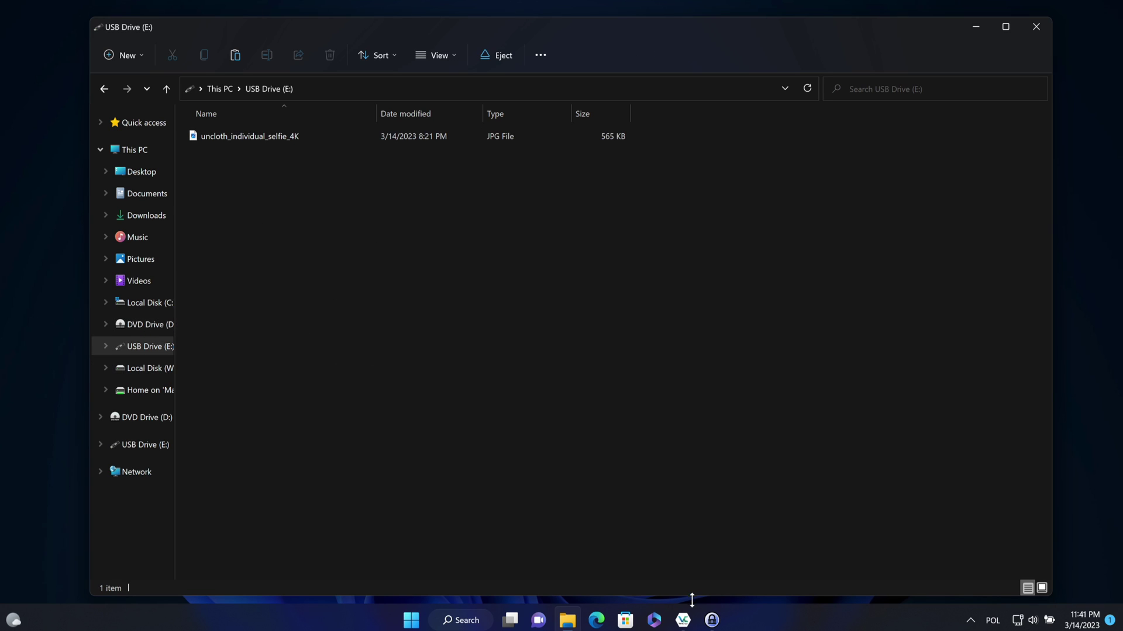
Start a standard volume that encrypts a non-system partition, granting admin rights.
left_click(683, 619)
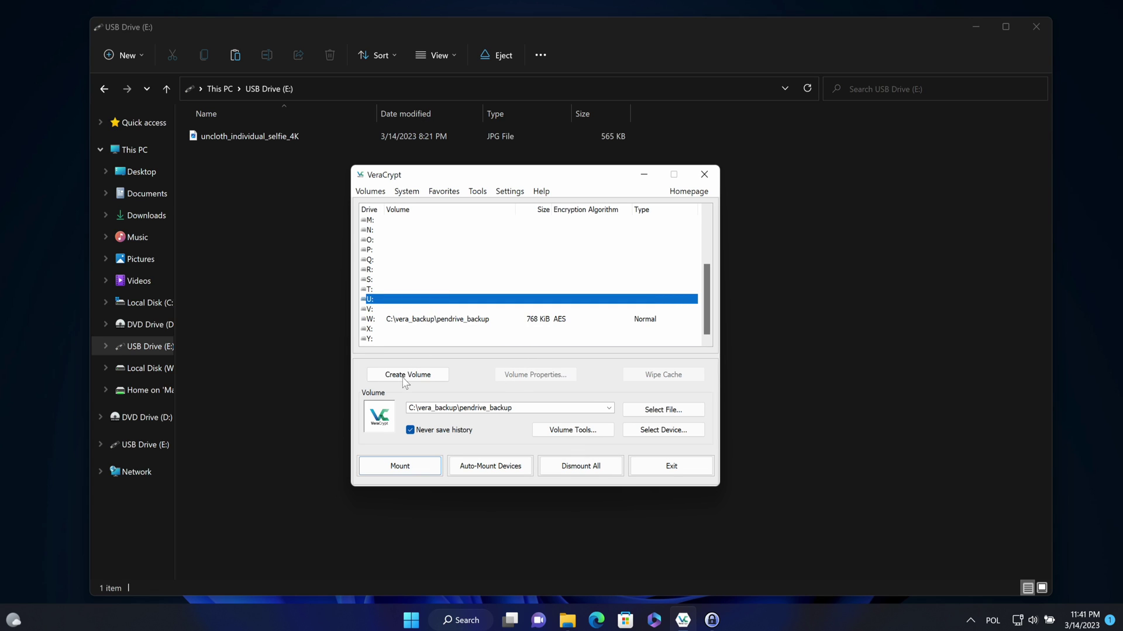
left_click(421, 373)
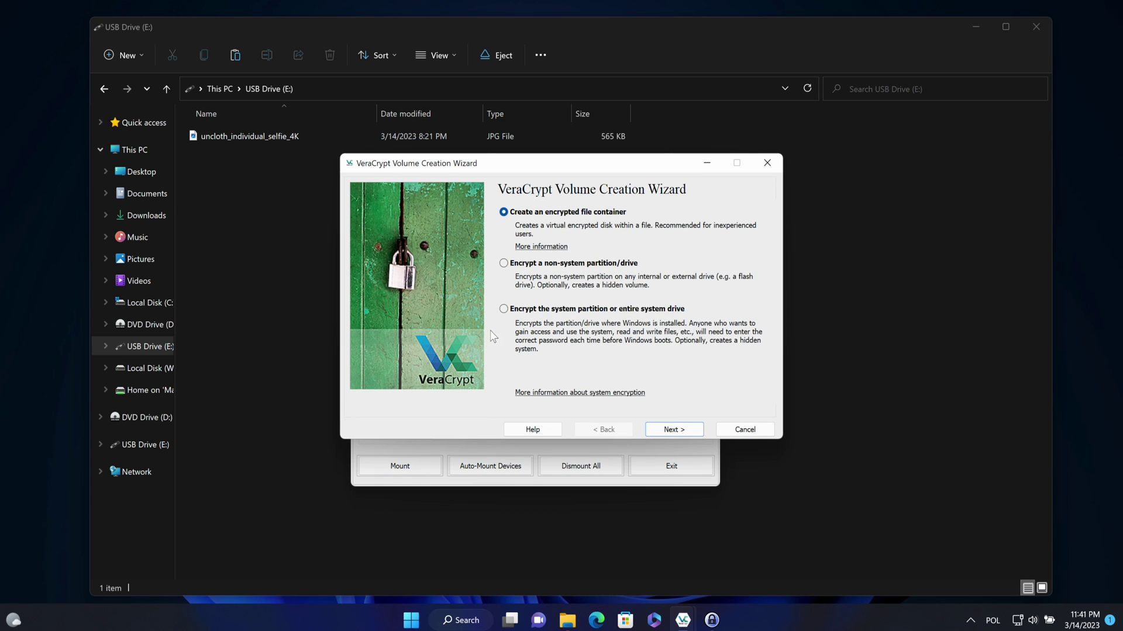
left_click(565, 264)
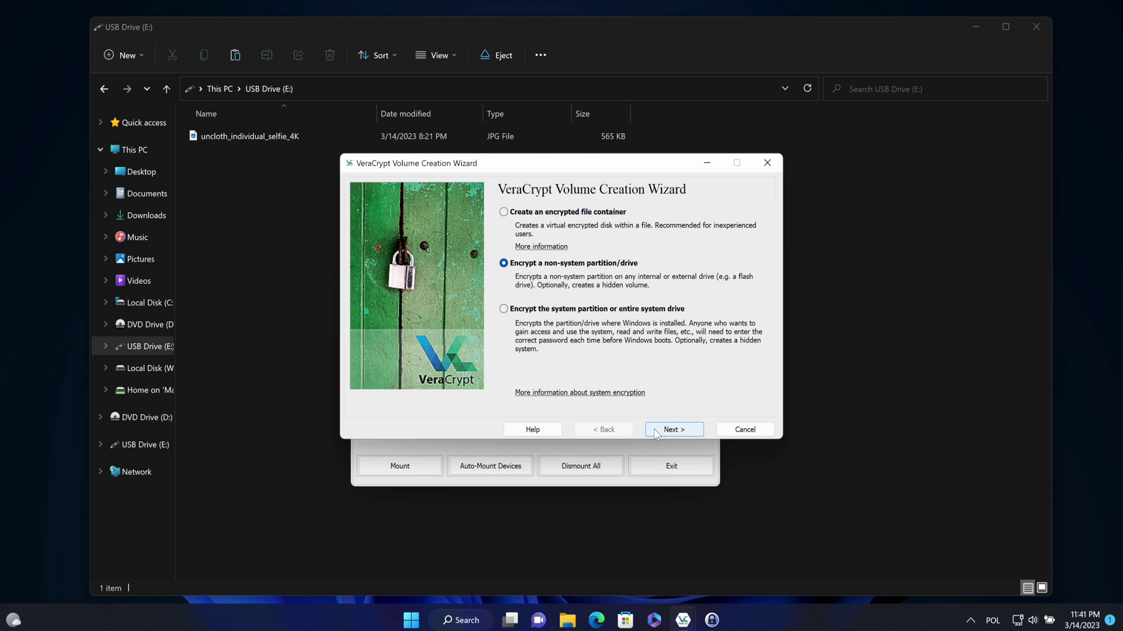
left_click(672, 430)
left_click(533, 400)
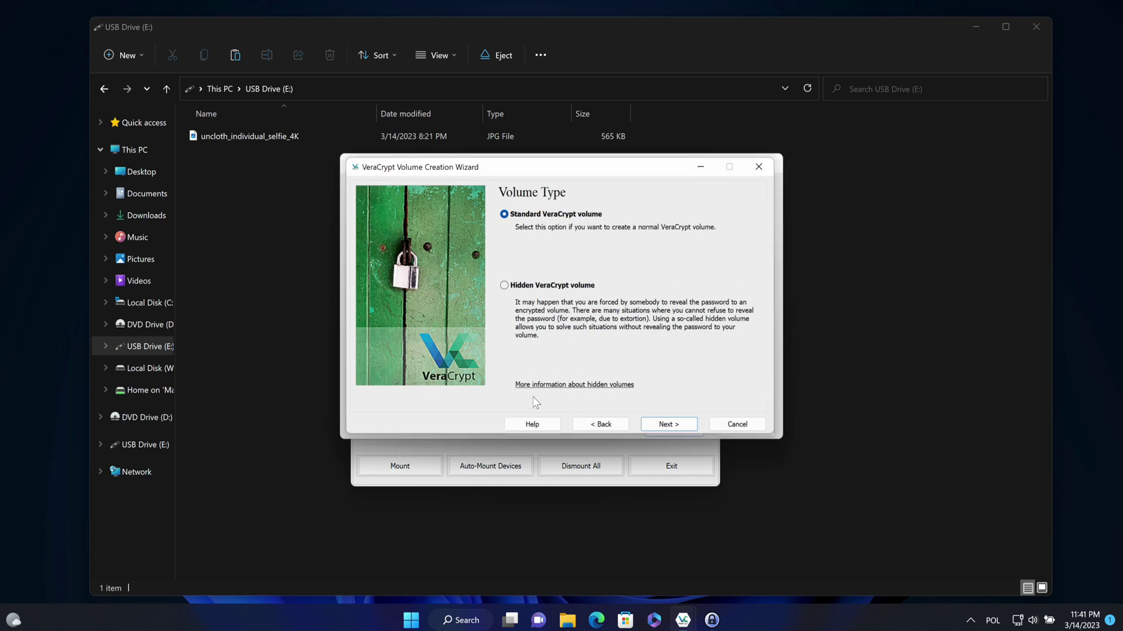
left_click(650, 430)
Select the 14.9 GiB partition E:, encrypt it in place, and keep AES with SHA-512.
left_click(714, 217)
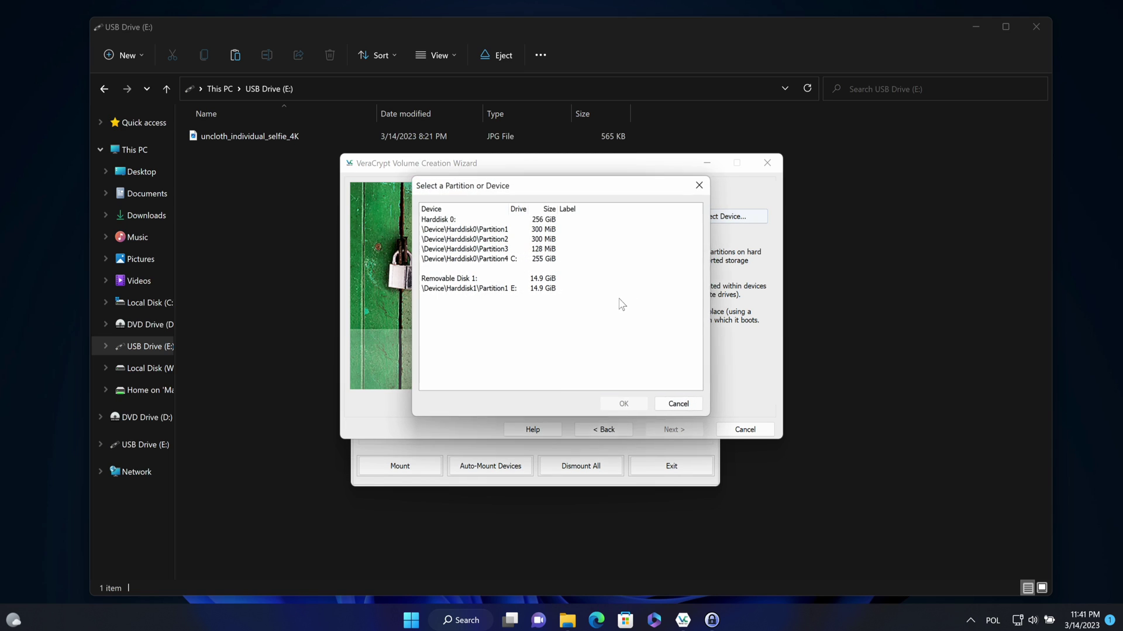
left_click(537, 289)
left_click(635, 404)
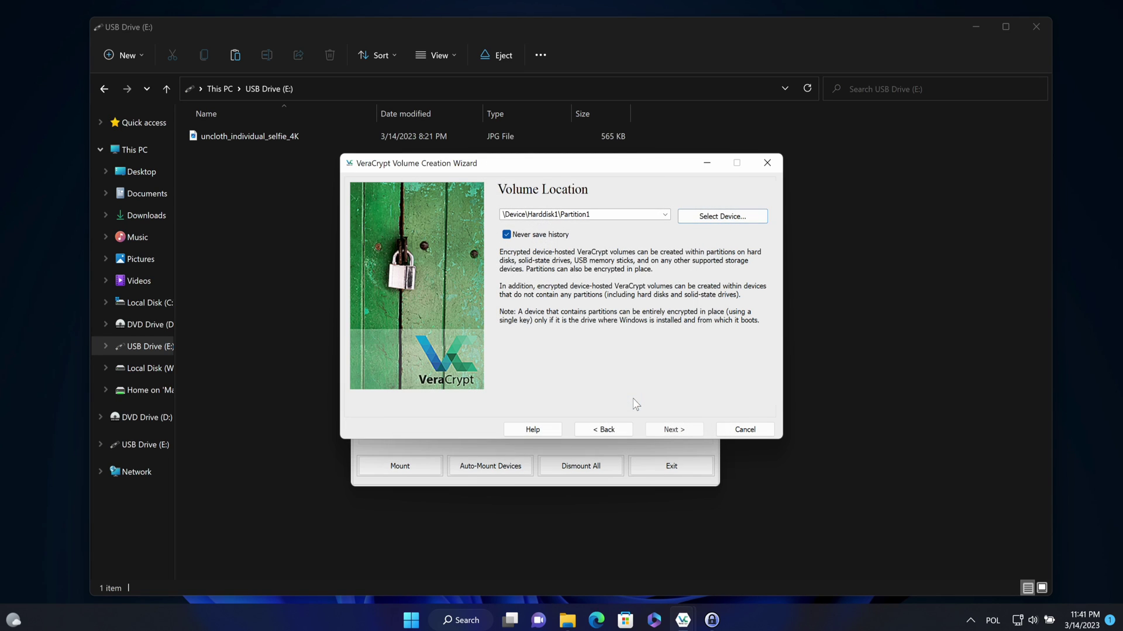
left_click(683, 430)
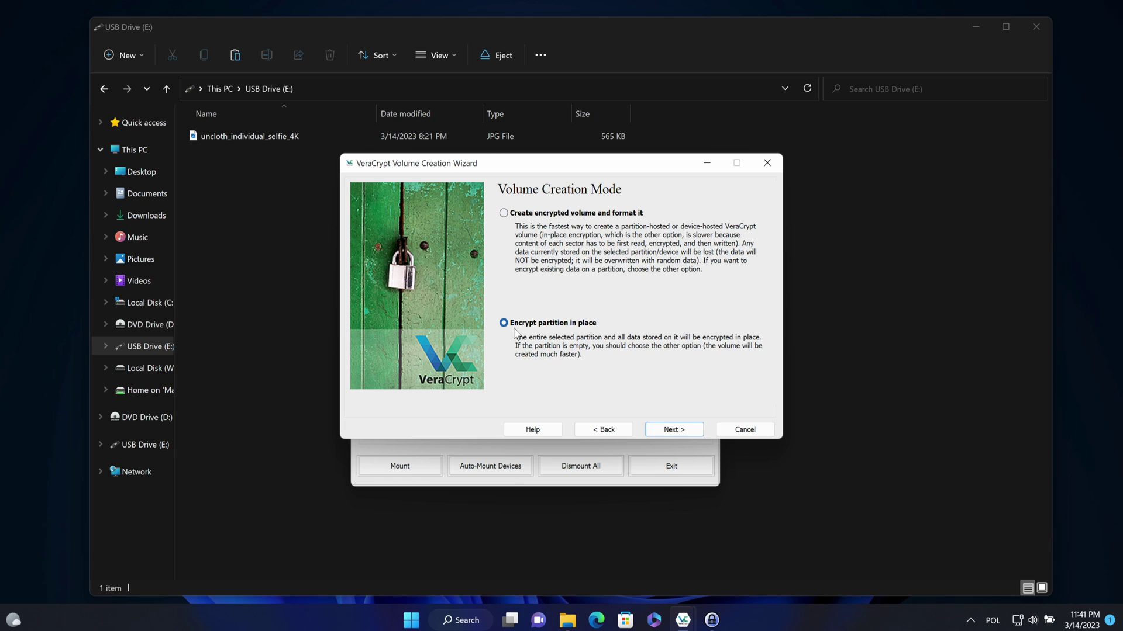
left_click(541, 323)
left_click(672, 430)
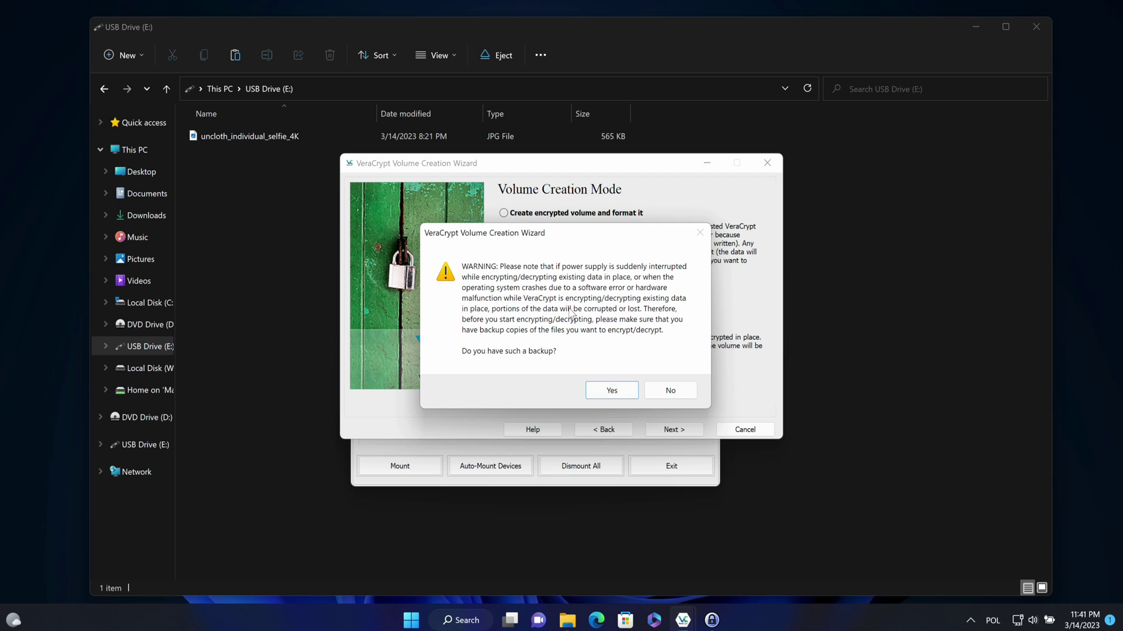
left_click(600, 388)
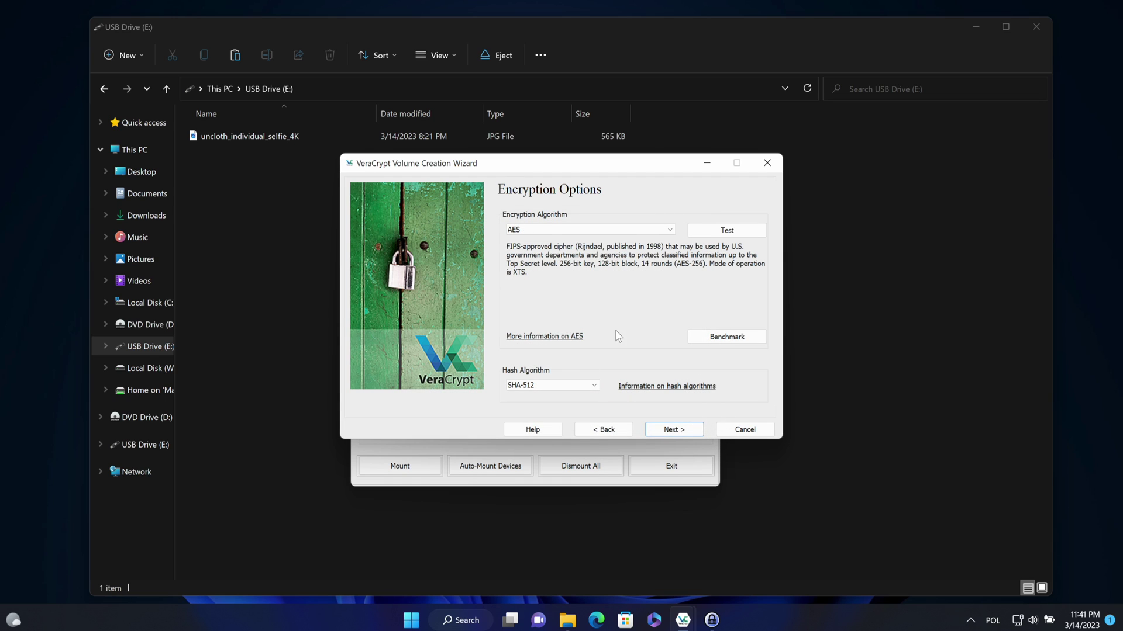
left_click(672, 431)
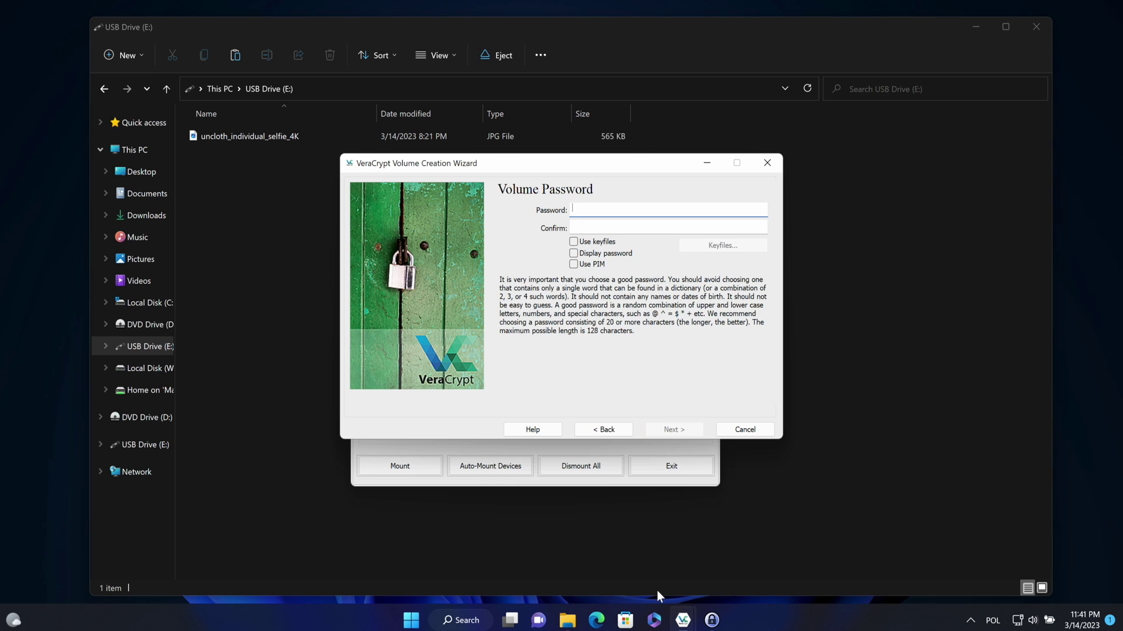
In KeePass, duplicate vercrypt_pendrive_backup without history and rename the copy to vercrypt_pendrive.
left_click(711, 620)
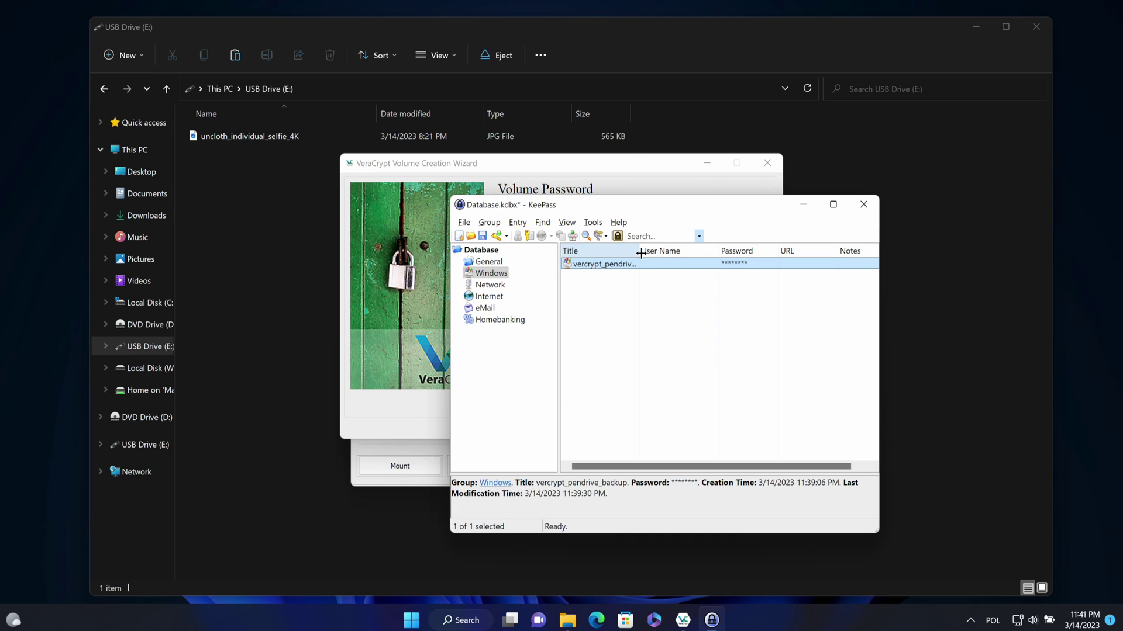
left_click_drag(639, 251, 667, 251)
right_click(678, 273)
left_click(701, 380)
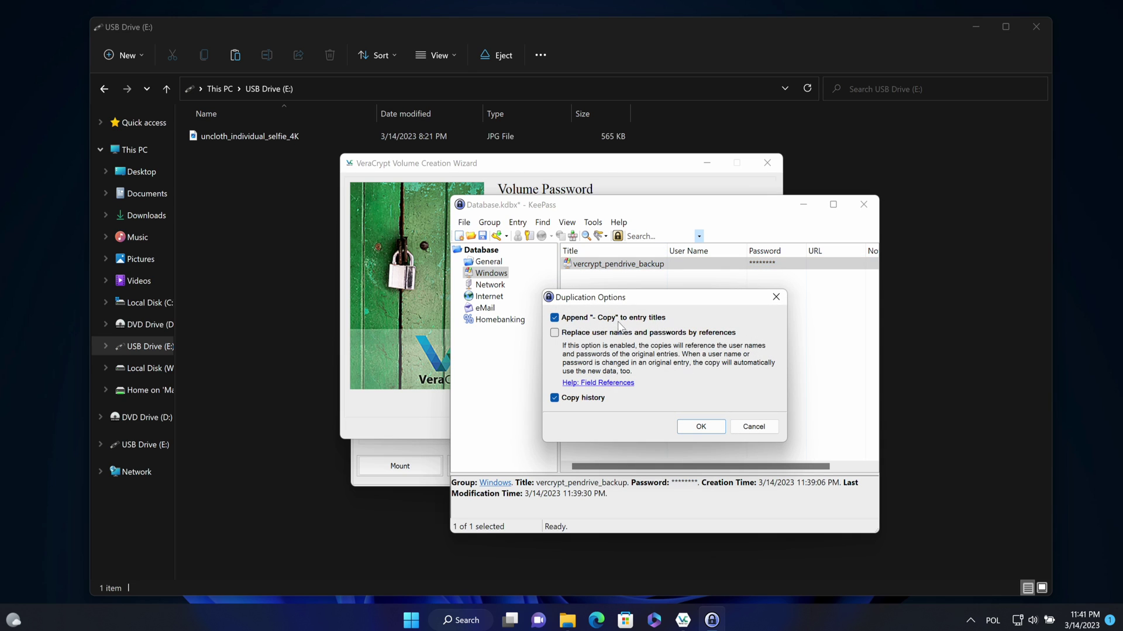
left_click(588, 398)
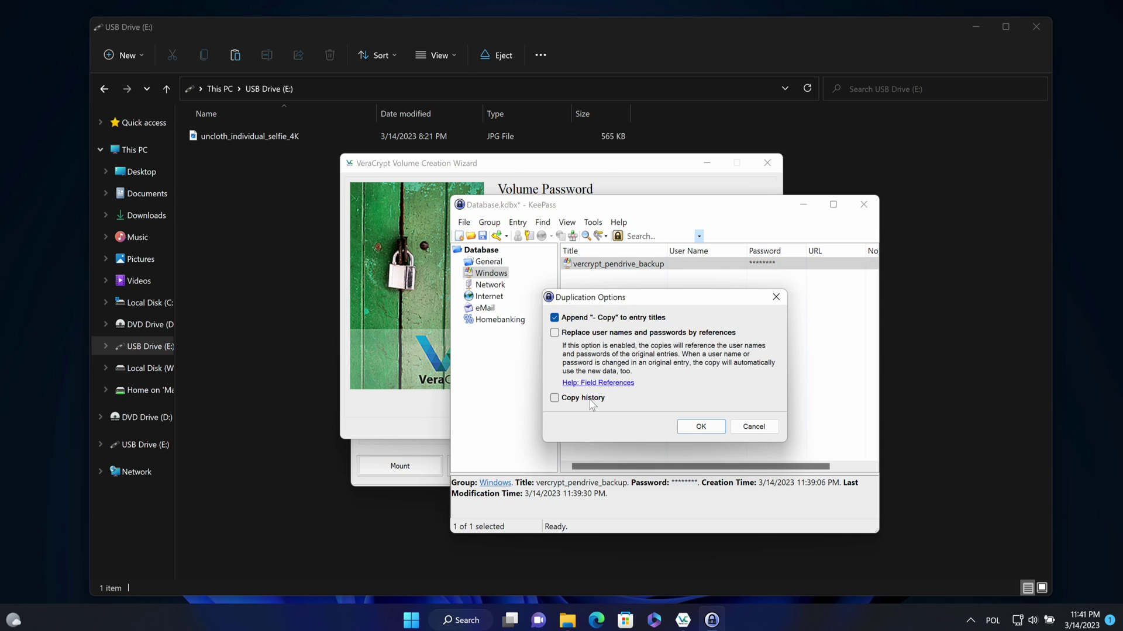
left_click(713, 432)
right_click(657, 275)
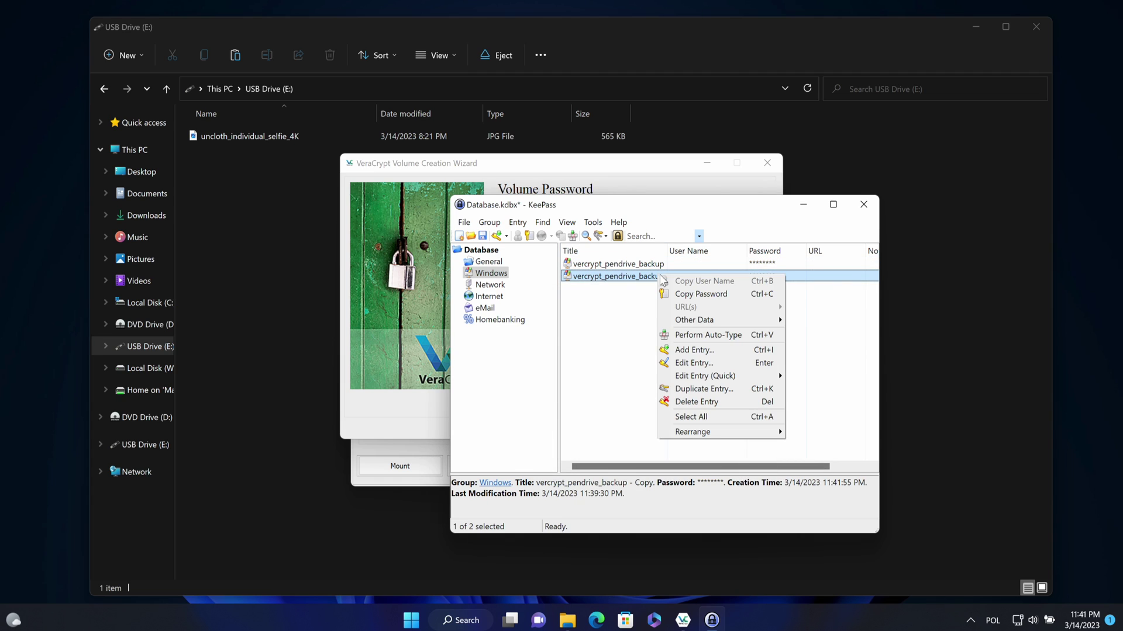
left_click(714, 365)
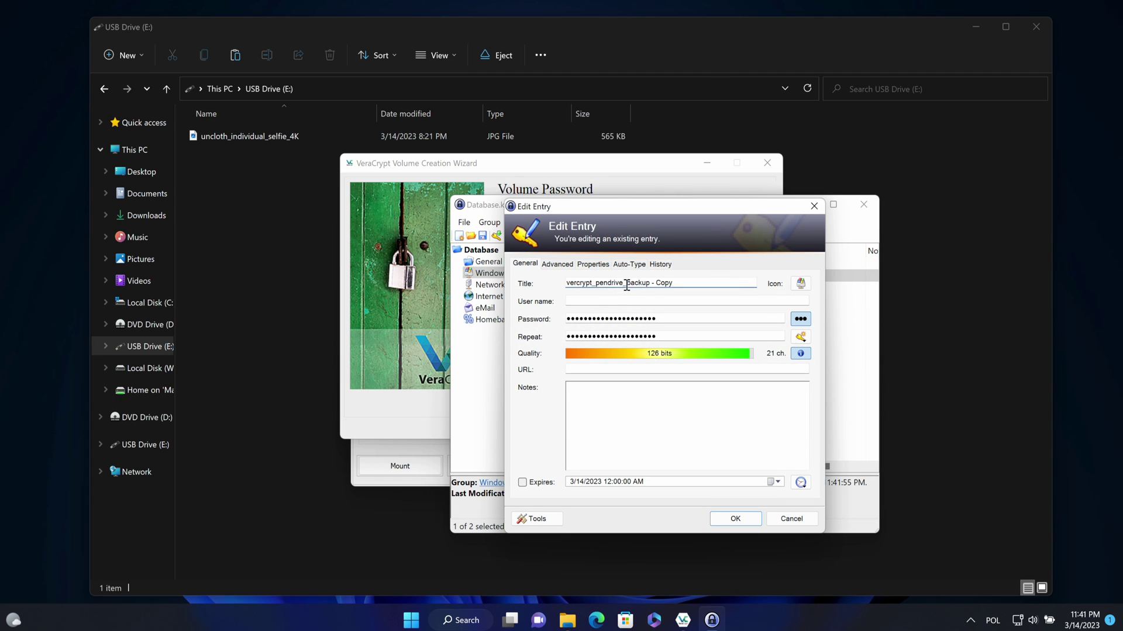
left_click_drag(625, 284, 680, 283)
key("BackSpace")
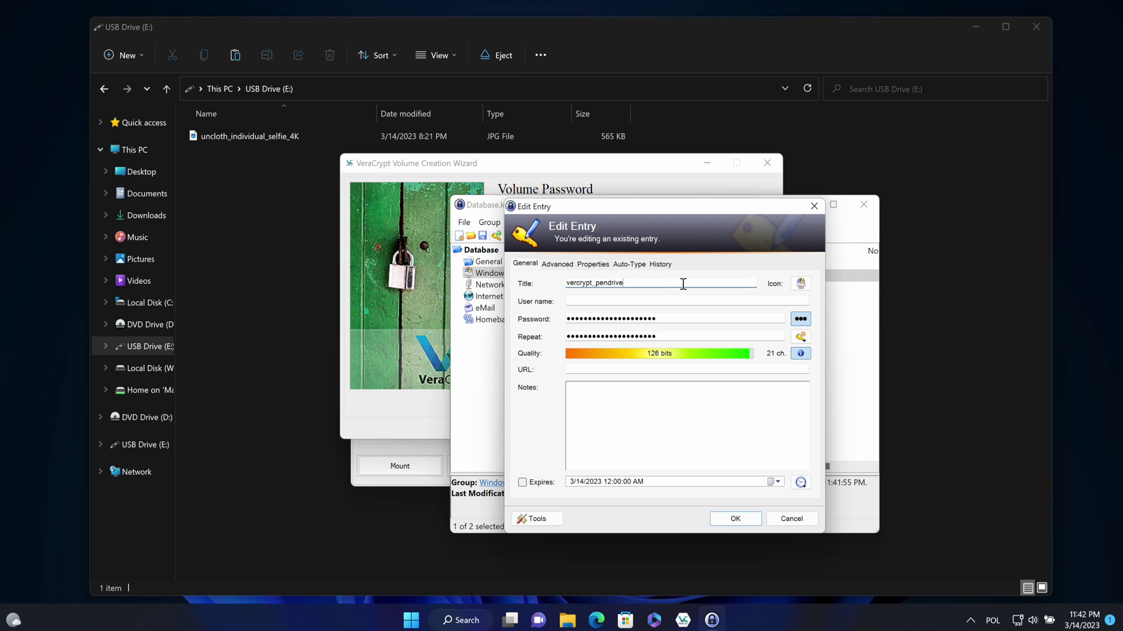
Generate a new 20-character password for the entry, then save the entry and the database.
left_click(800, 337)
left_click(816, 354)
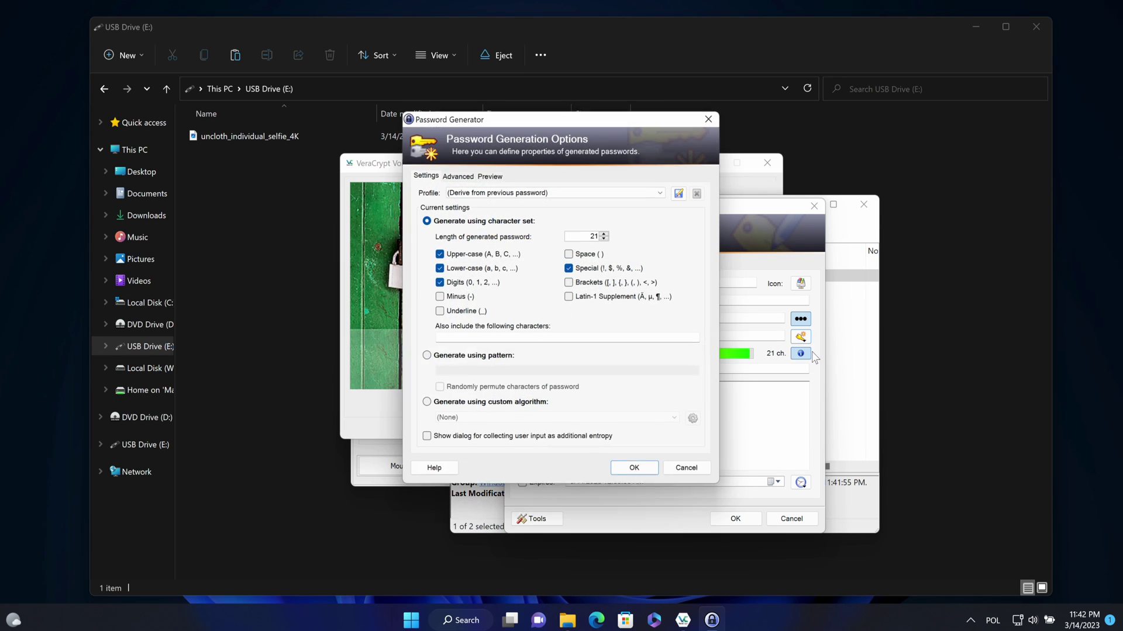
left_click(605, 238)
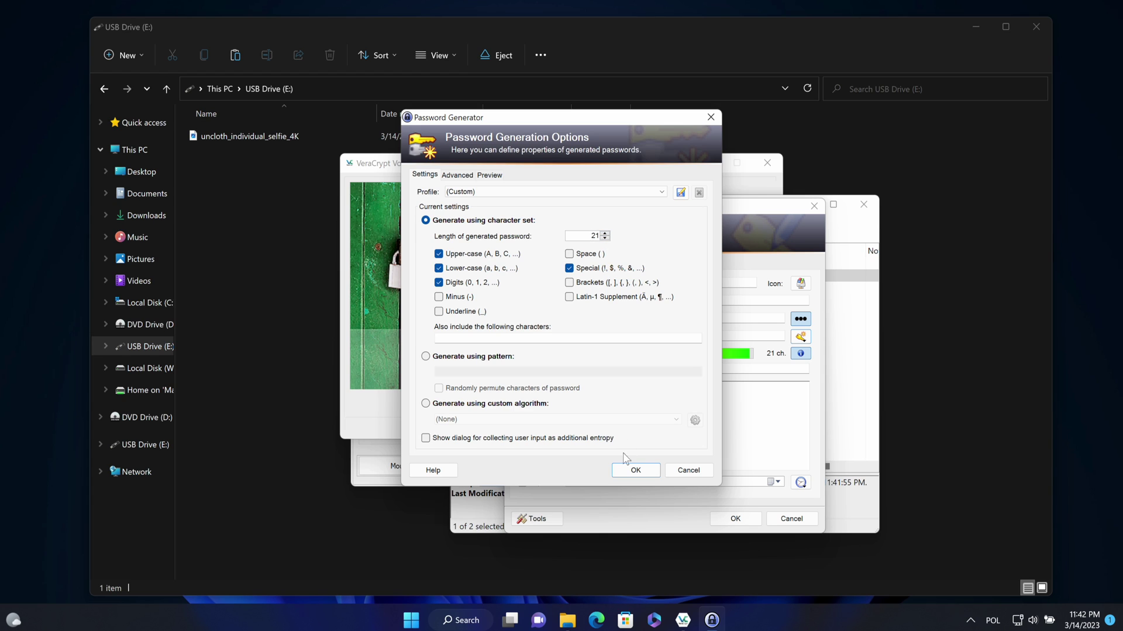
left_click(635, 471)
left_click(732, 522)
left_click(484, 237)
Copy the entry's password and paste it into VeraCrypt's volume Password field.
double_click(760, 277)
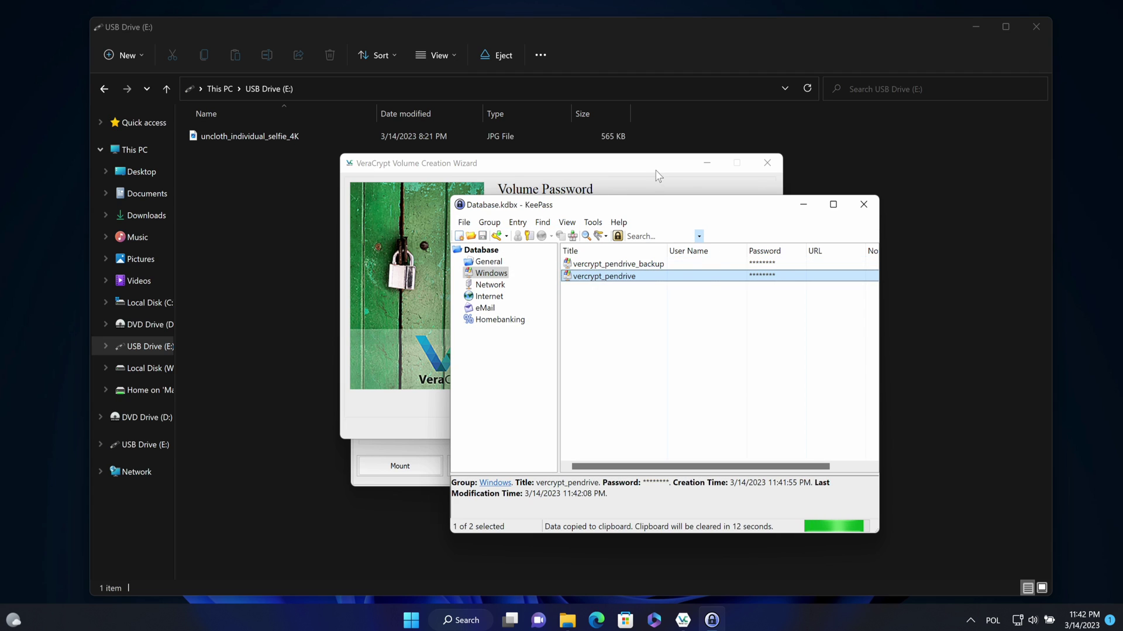
left_click(655, 171)
right_click(606, 211)
left_click(638, 268)
right_click(637, 228)
Paste the password into the Confirm field and finish collecting random data.
left_click(661, 285)
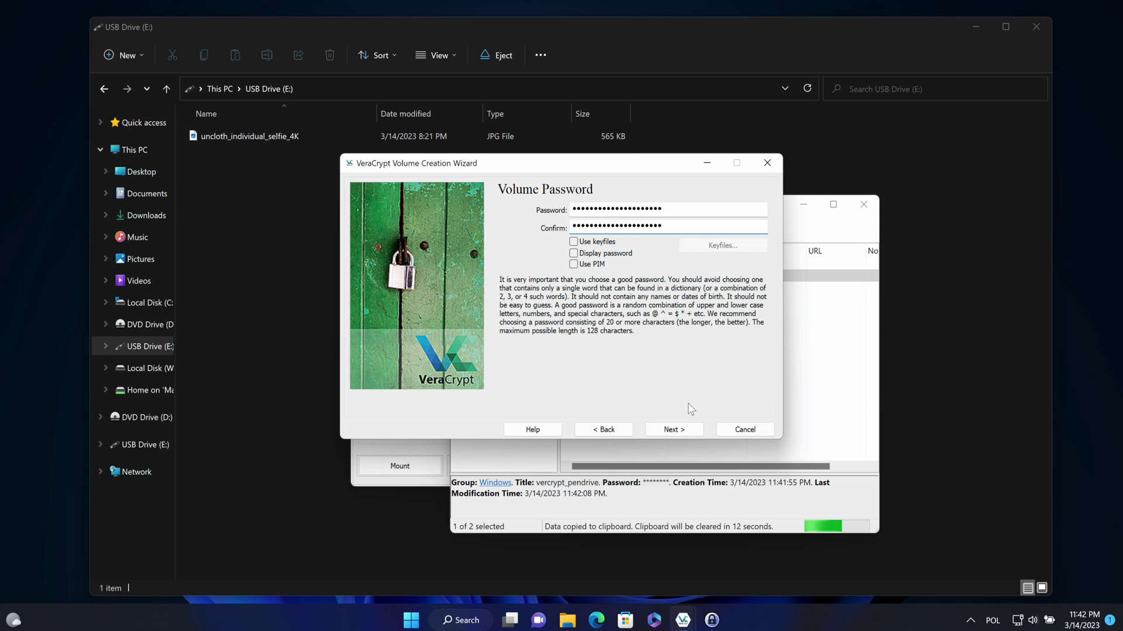
left_click(675, 429)
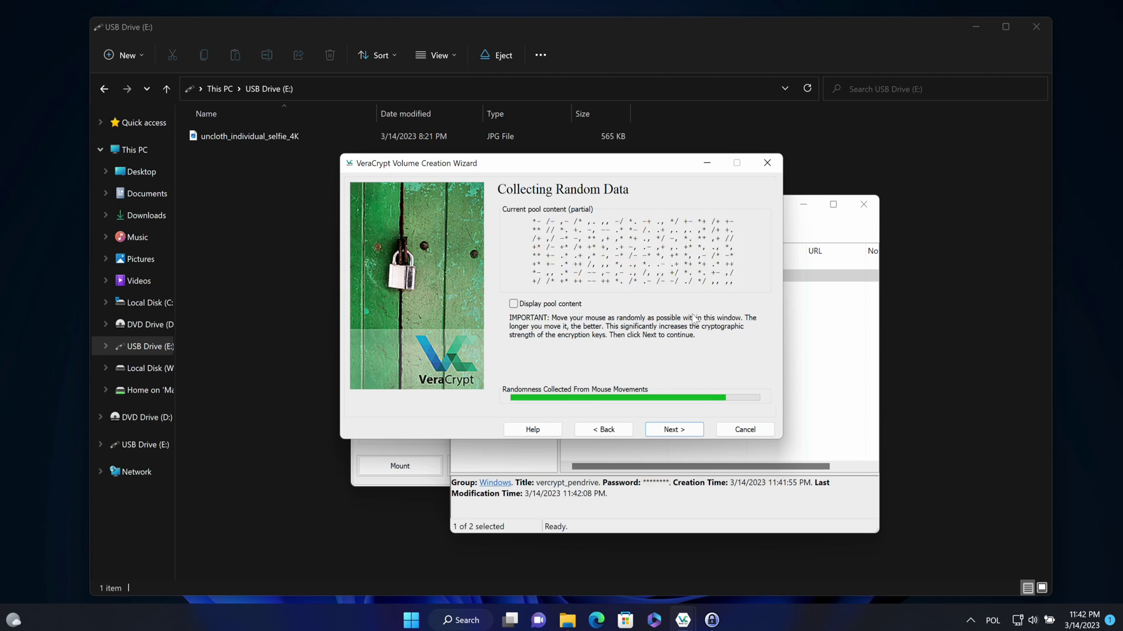
left_click(666, 430)
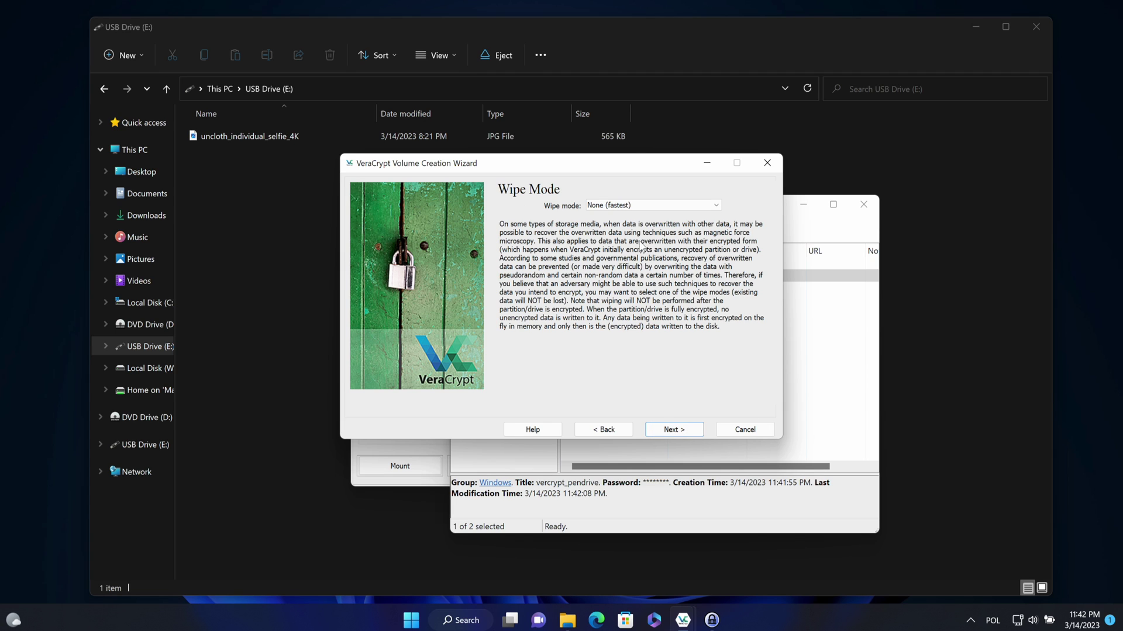
Choose the 1-pass (random data) wipe mode and start encrypting partition E:.
left_click(653, 205)
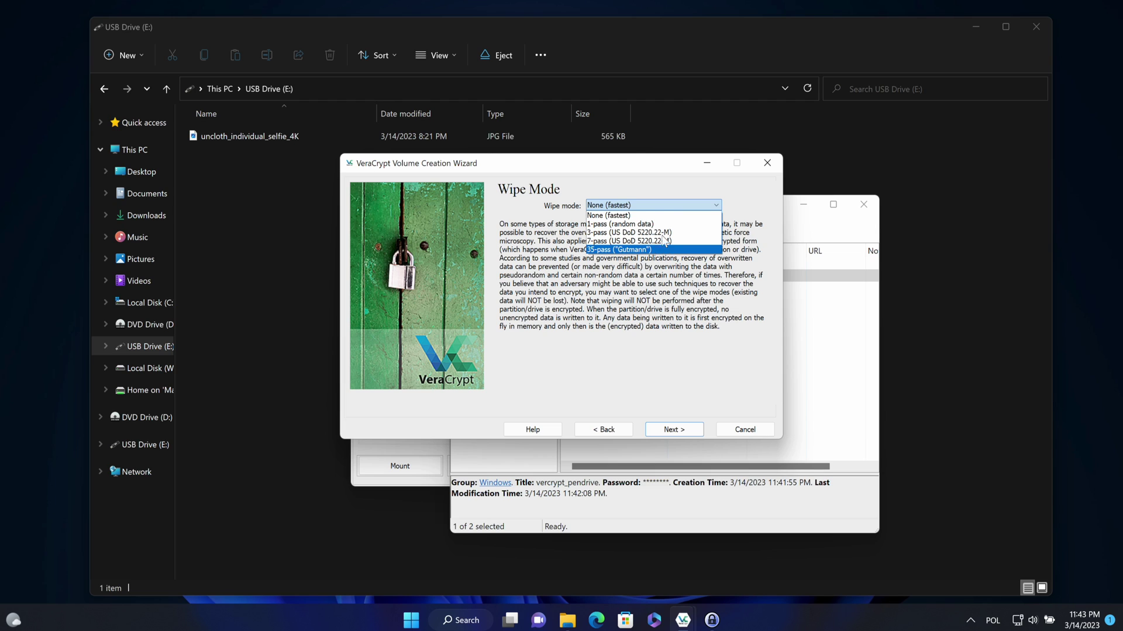
left_click(629, 224)
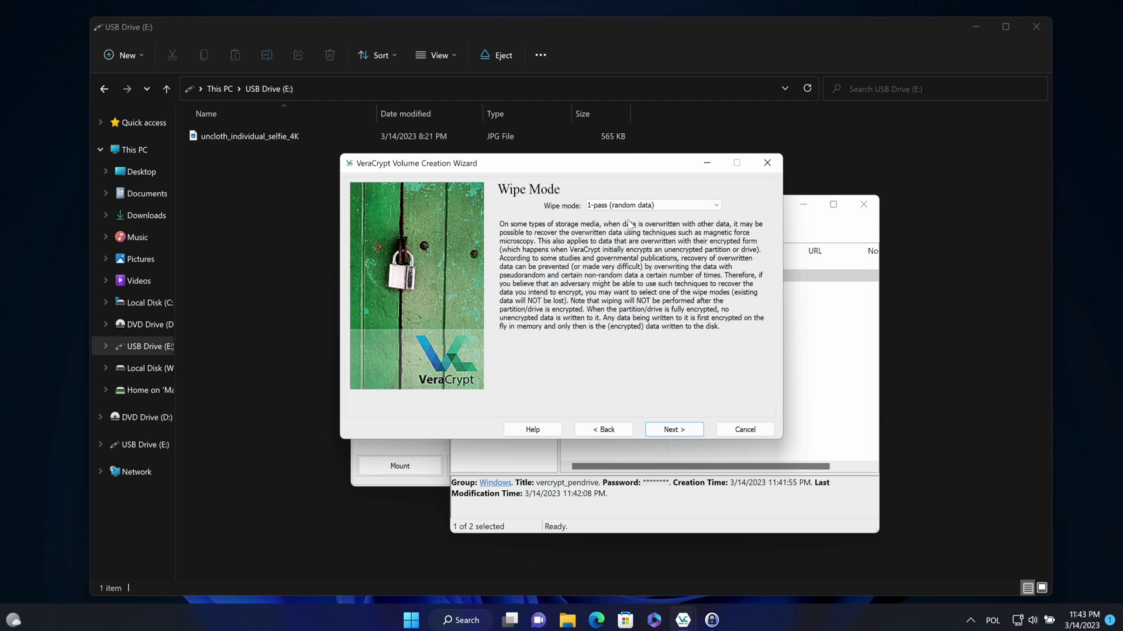
left_click(685, 429)
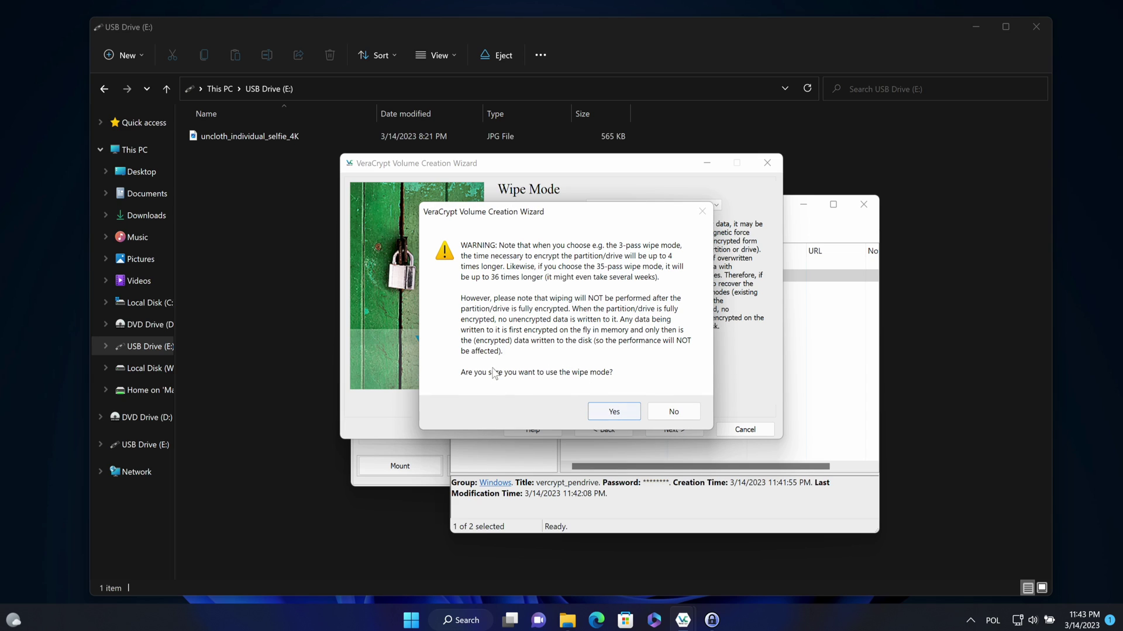
left_click(621, 415)
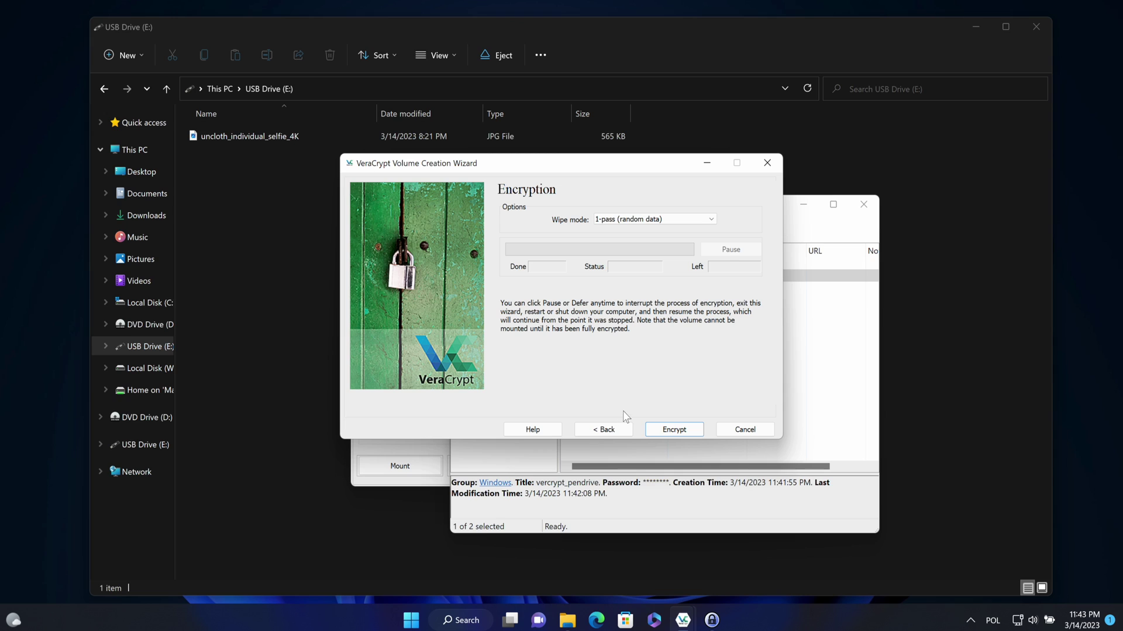
left_click(674, 433)
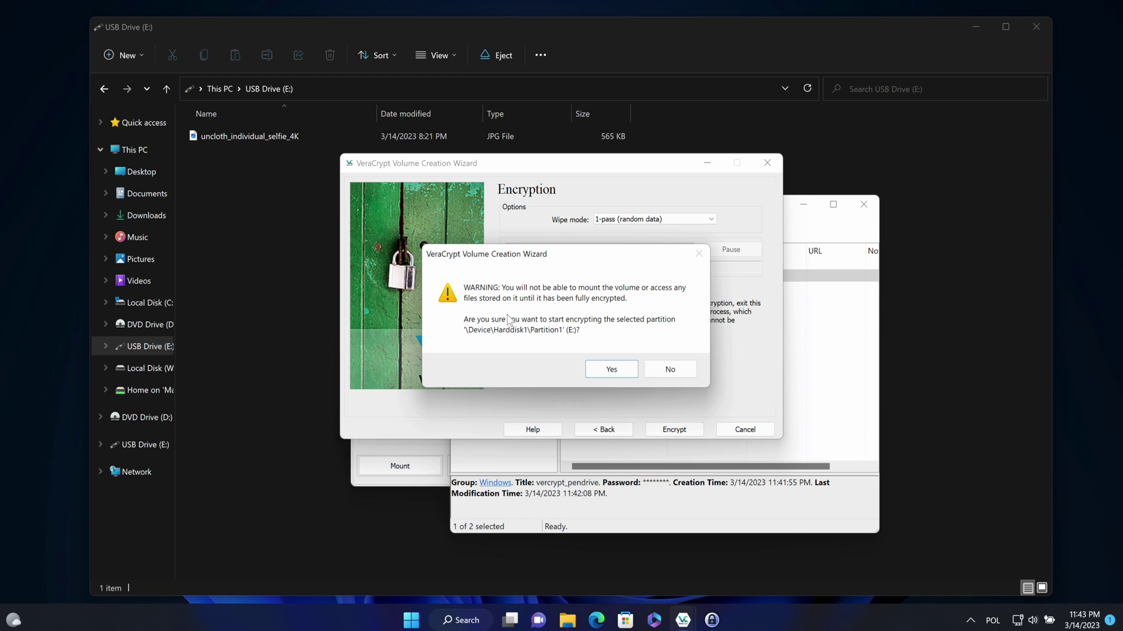
left_click(611, 370)
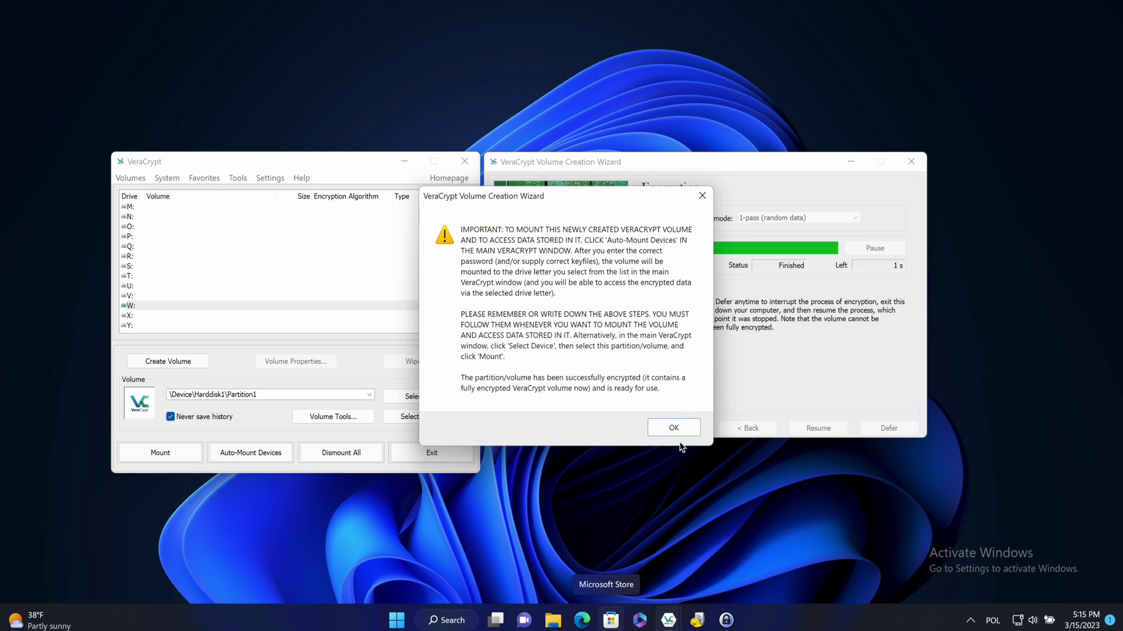
Acknowledge the encryption-complete message and the drive letter E: warning.
left_click(675, 430)
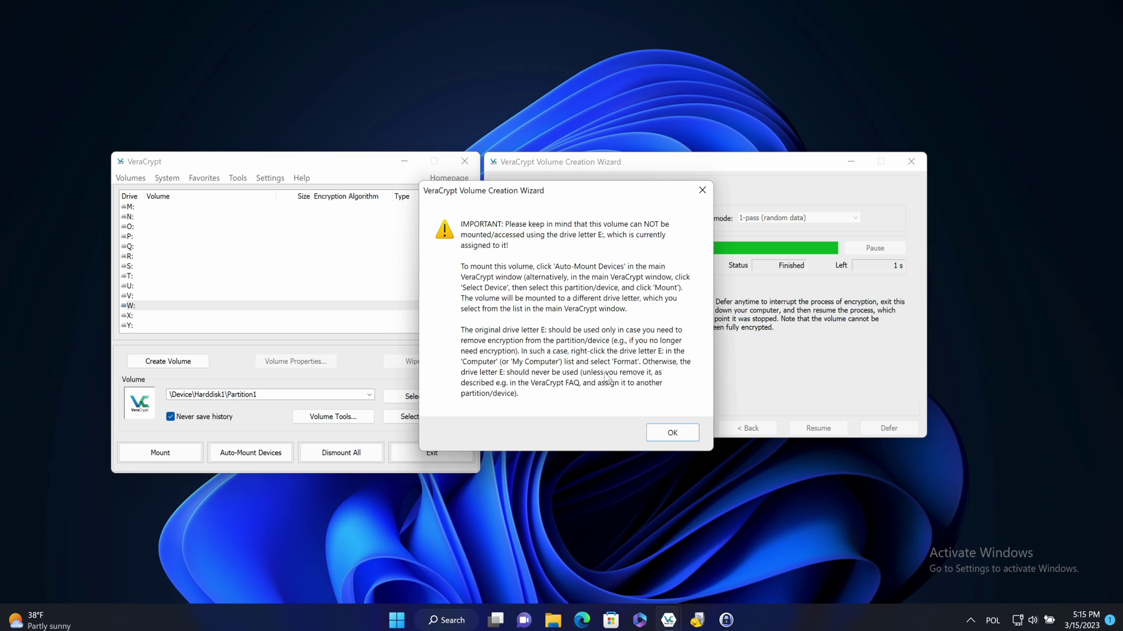
left_click(666, 434)
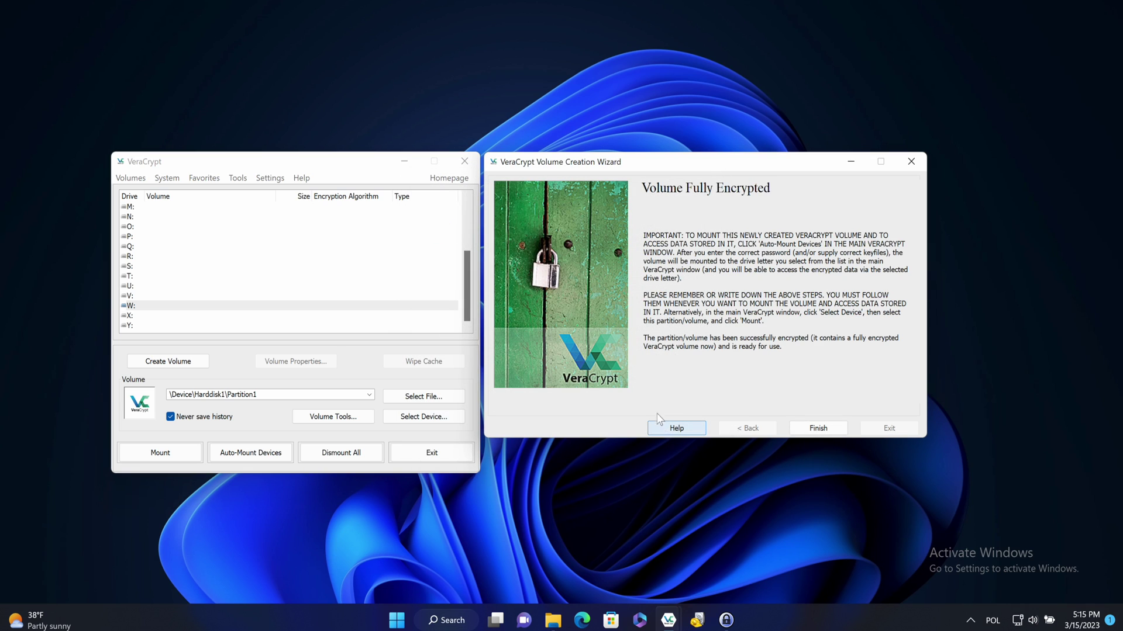
Close the wizard, auto-mount devices, and paste the vercrypt_pendrive password from KeePass into the prompt.
left_click(836, 430)
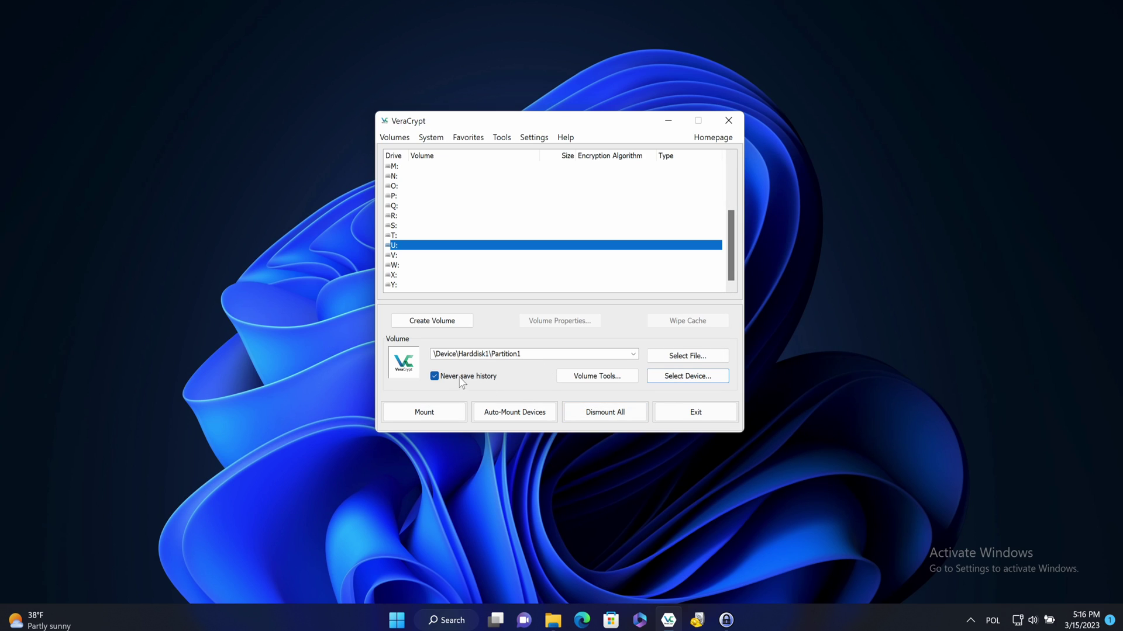
left_click(504, 416)
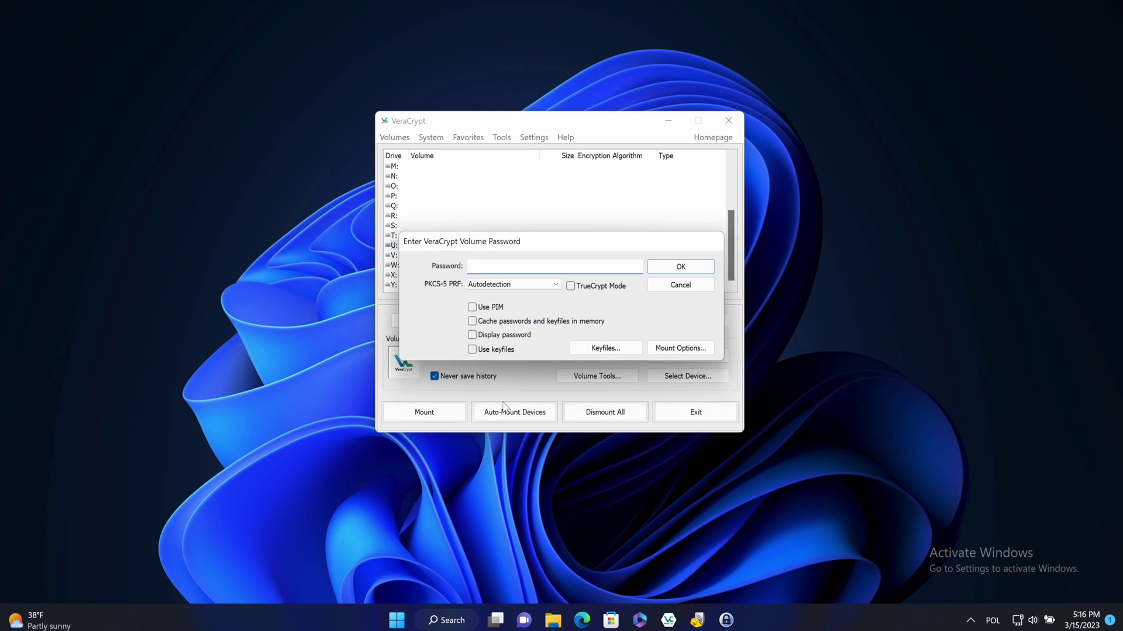
left_click(726, 620)
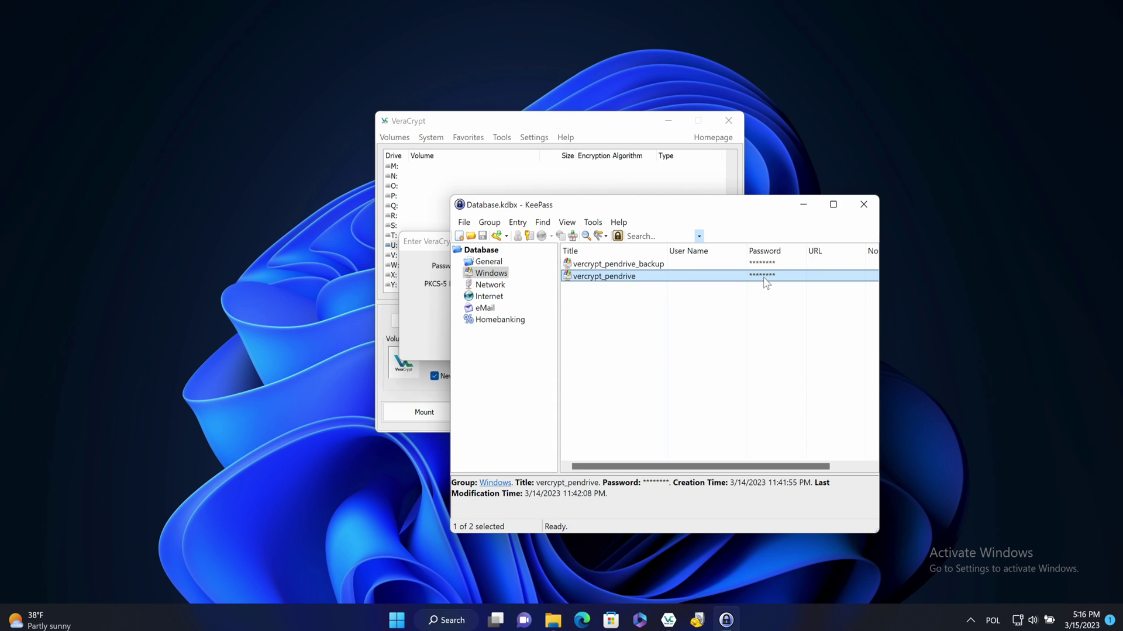
double_click(767, 284)
left_click(804, 204)
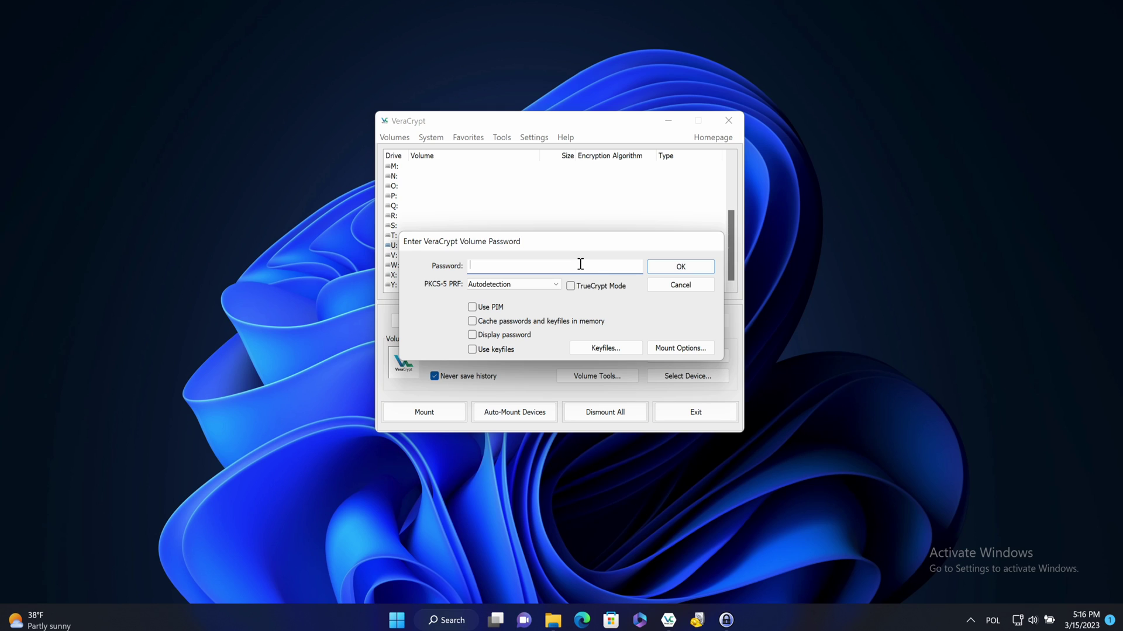
right_click(580, 264)
left_click(634, 318)
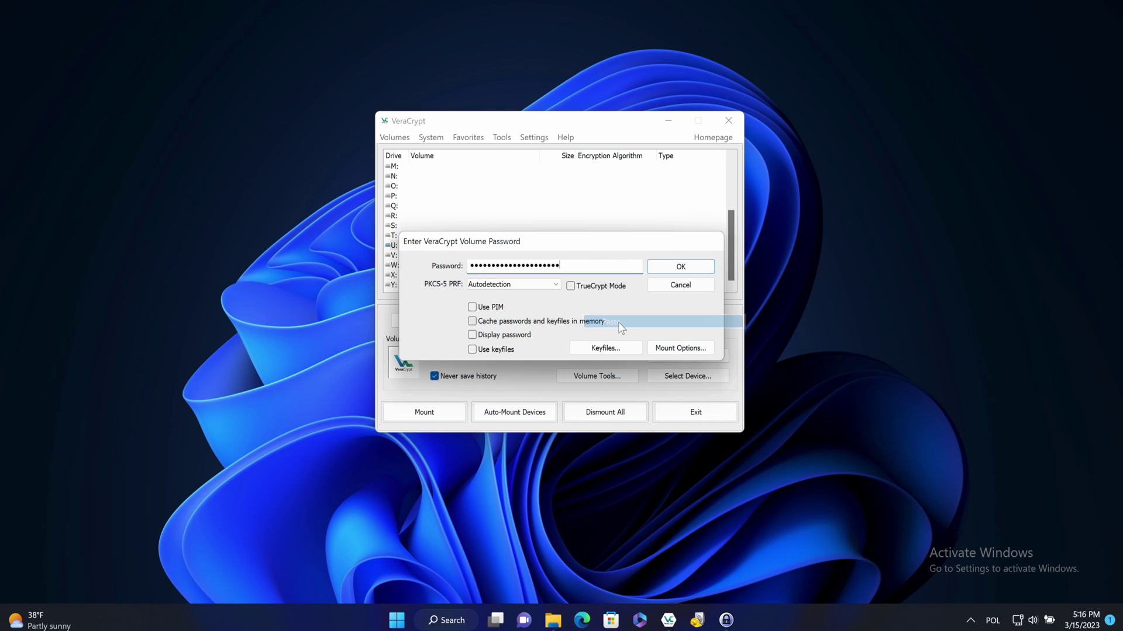
Mount the volume as U:, view the selfie image on it, then dismount U:.
left_click(672, 272)
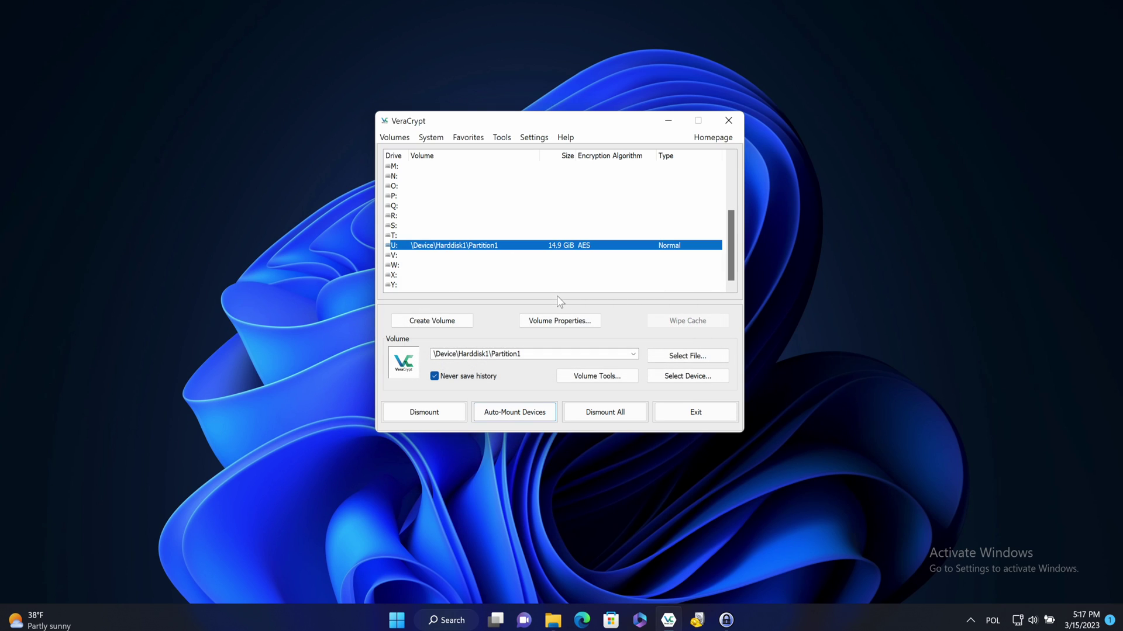
right_click(540, 252)
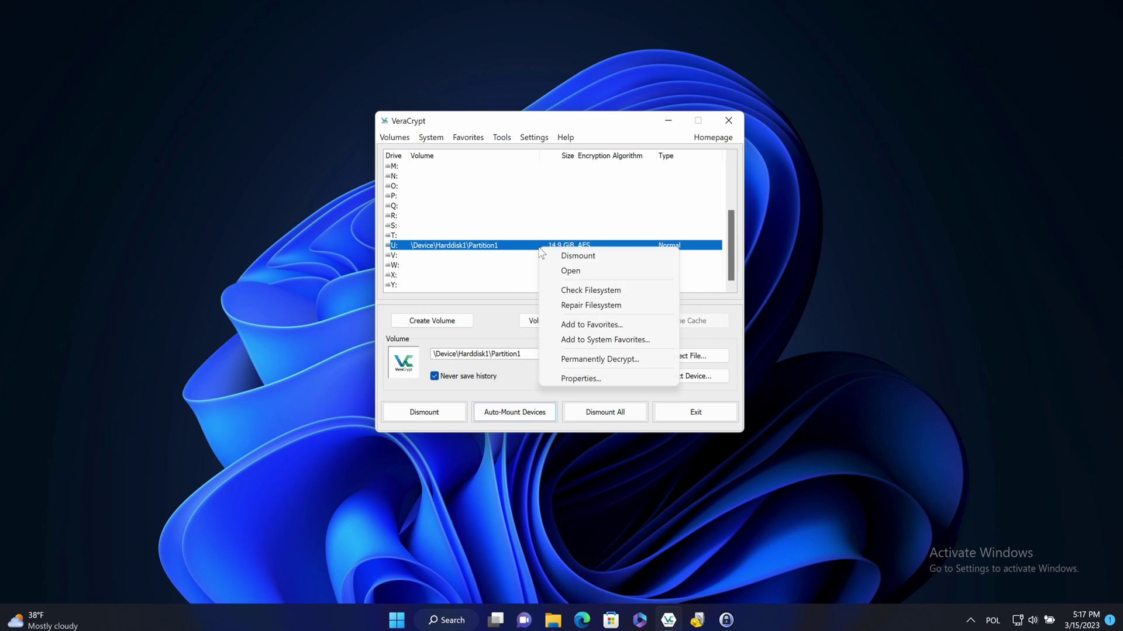
left_click(558, 271)
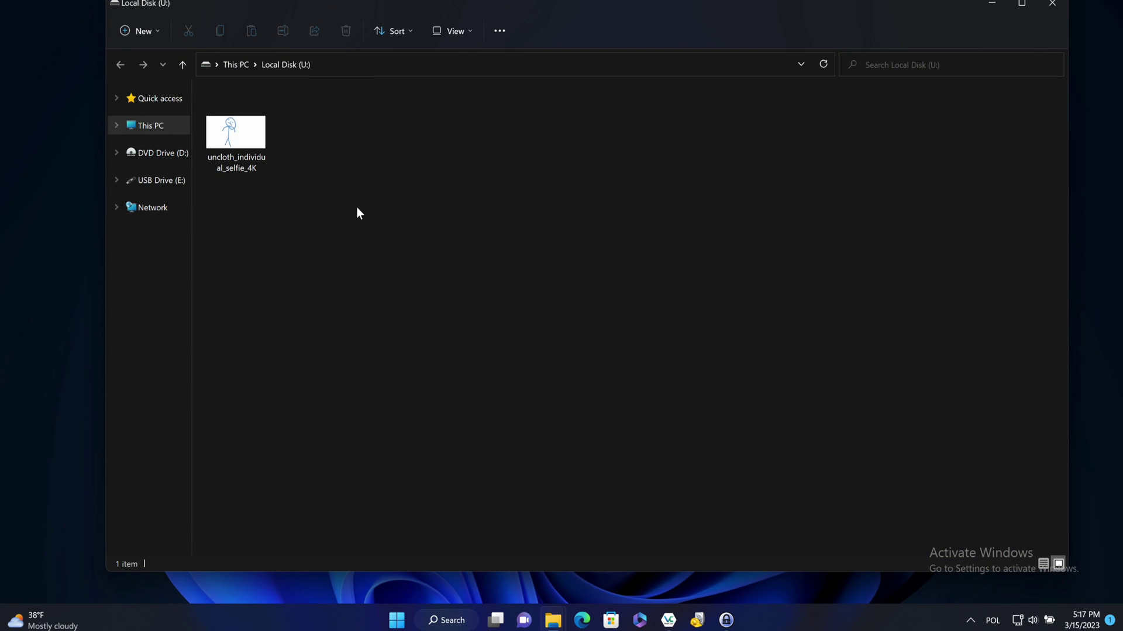
left_click(241, 159)
double_click(255, 144)
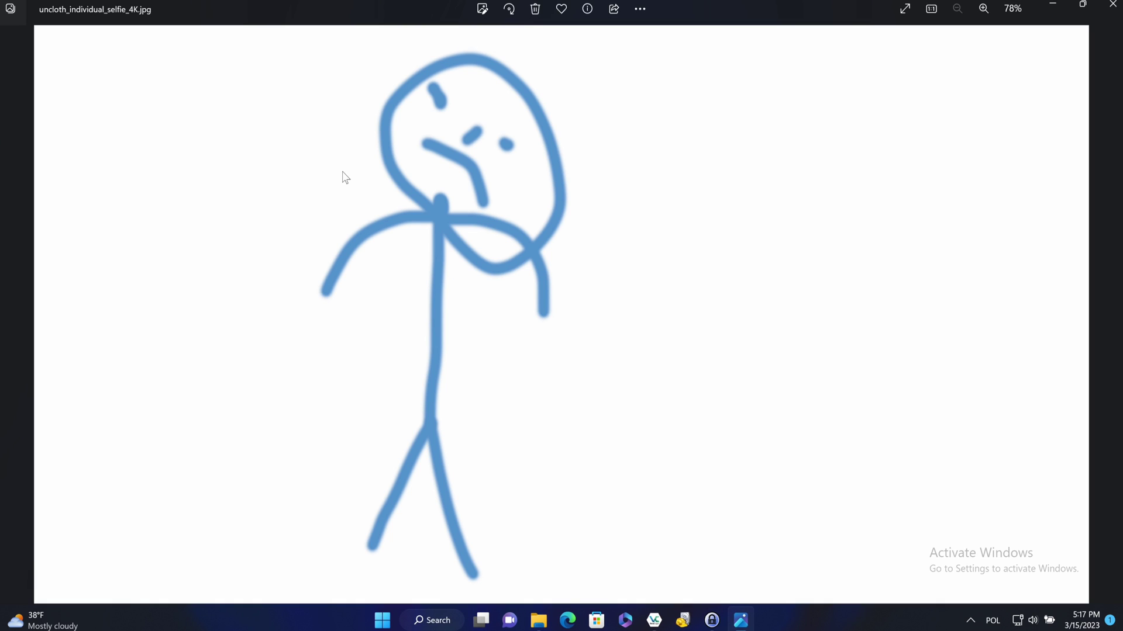
left_click(1113, 5)
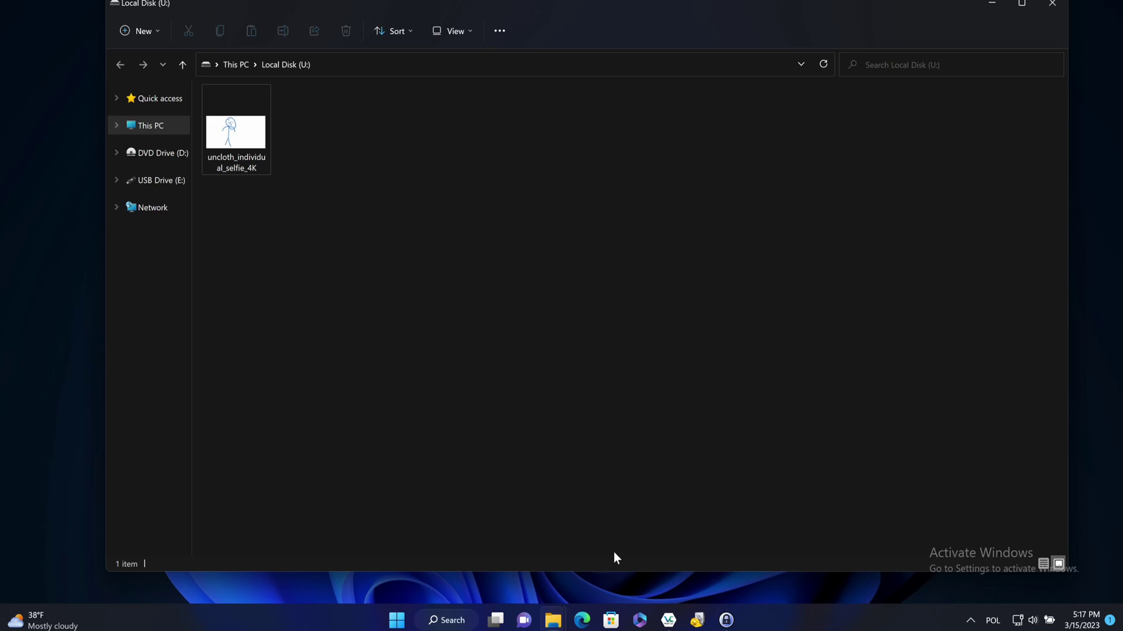
left_click(668, 620)
left_click(446, 413)
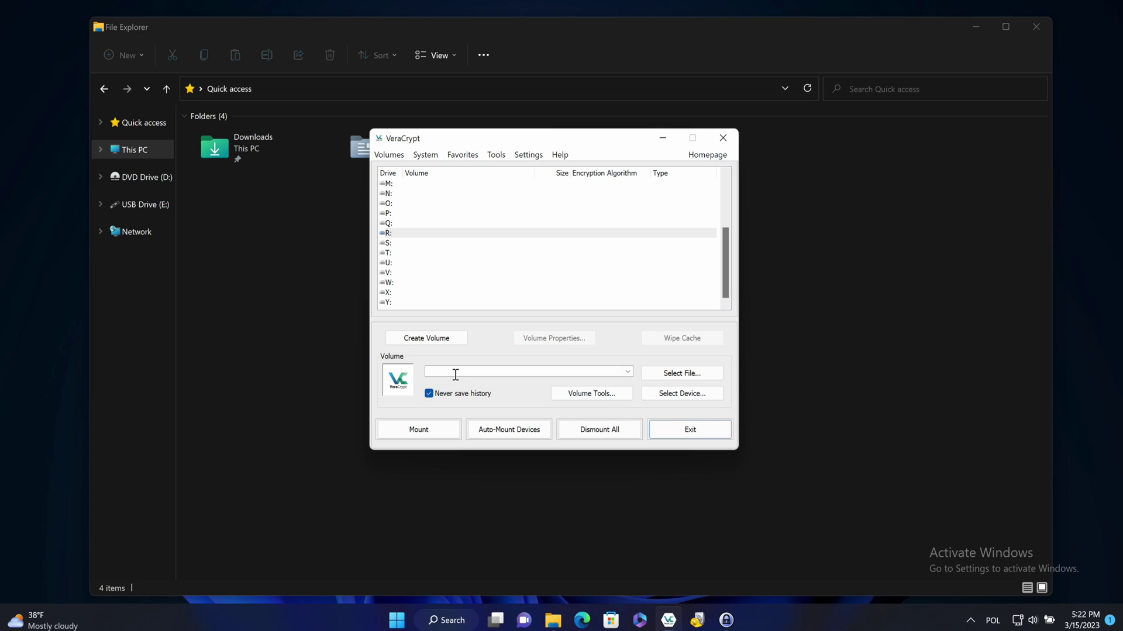
Start a new volume as an encrypted non-system partition of the Standard type.
left_click(436, 338)
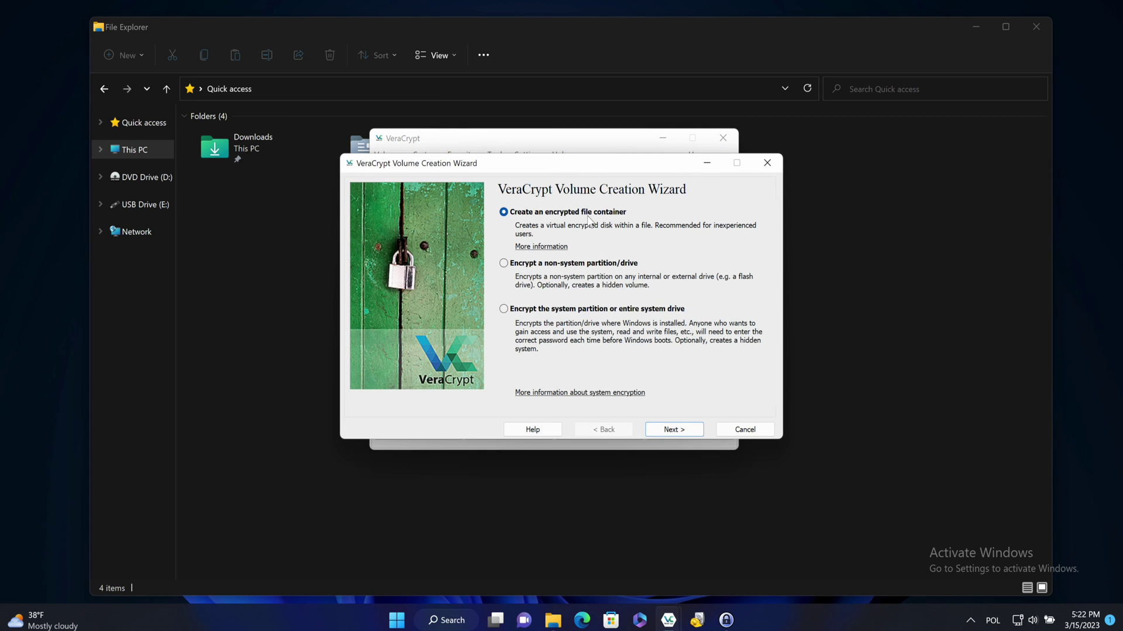
left_click(603, 269)
left_click(677, 430)
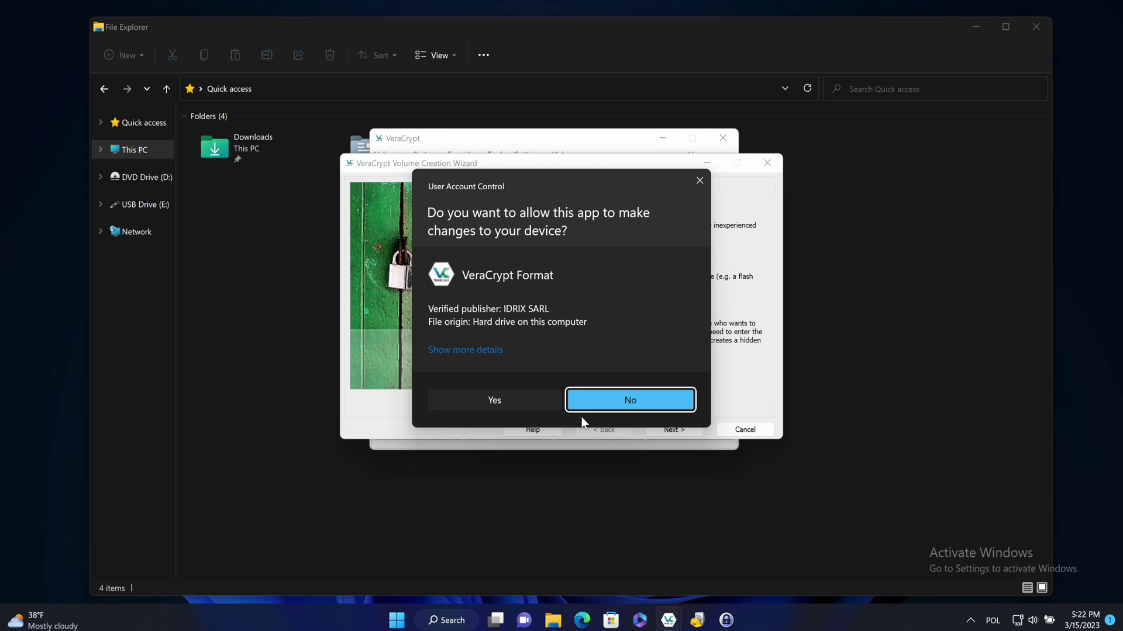
left_click(522, 405)
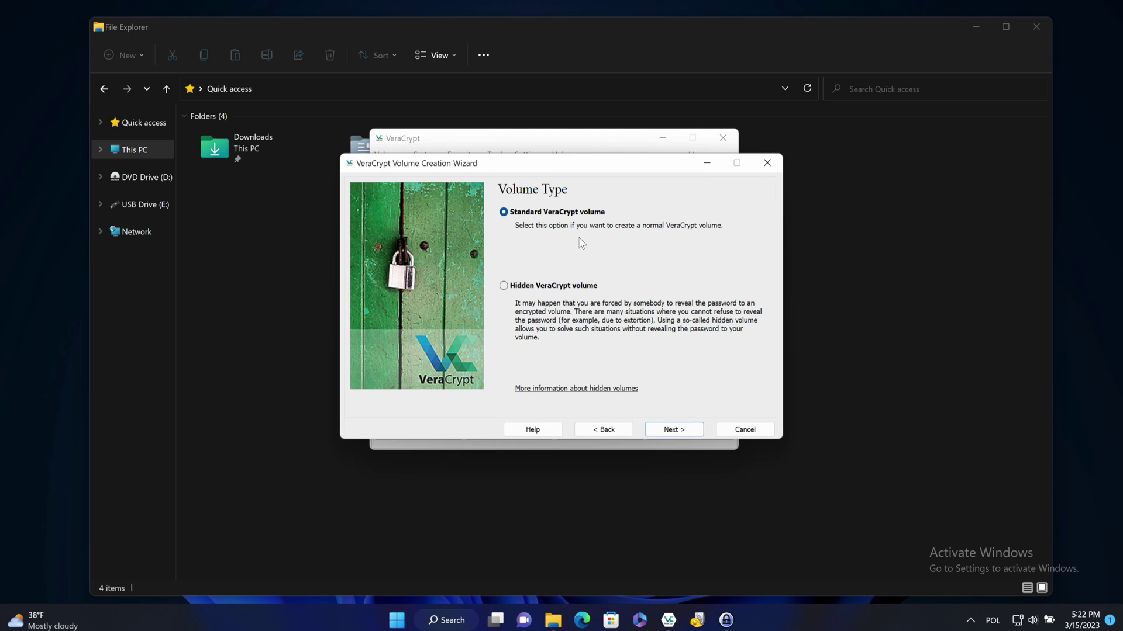
left_click(671, 431)
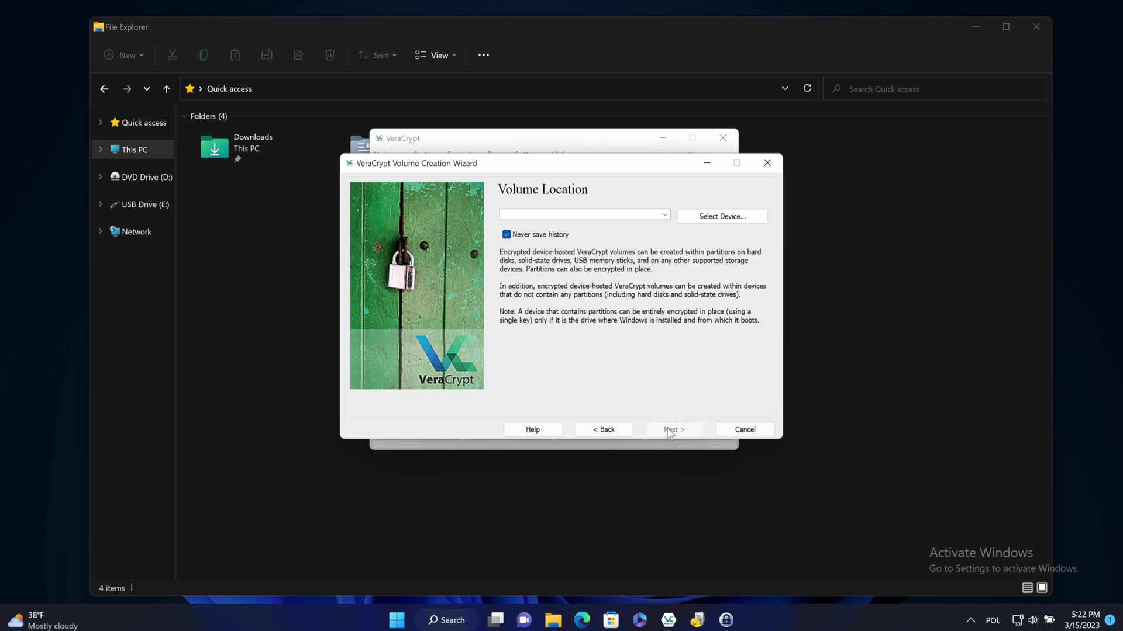
Select Harddisk1\Partition1, choose create-and-format mode, and keep the default AES encryption.
left_click(744, 221)
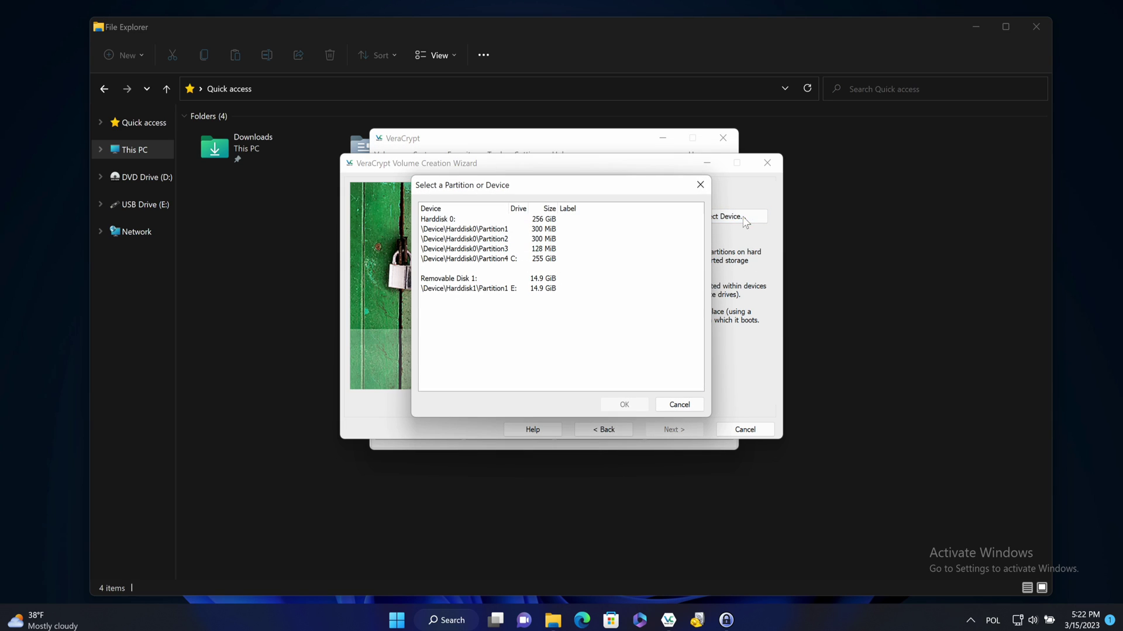
left_click(548, 289)
left_click(625, 405)
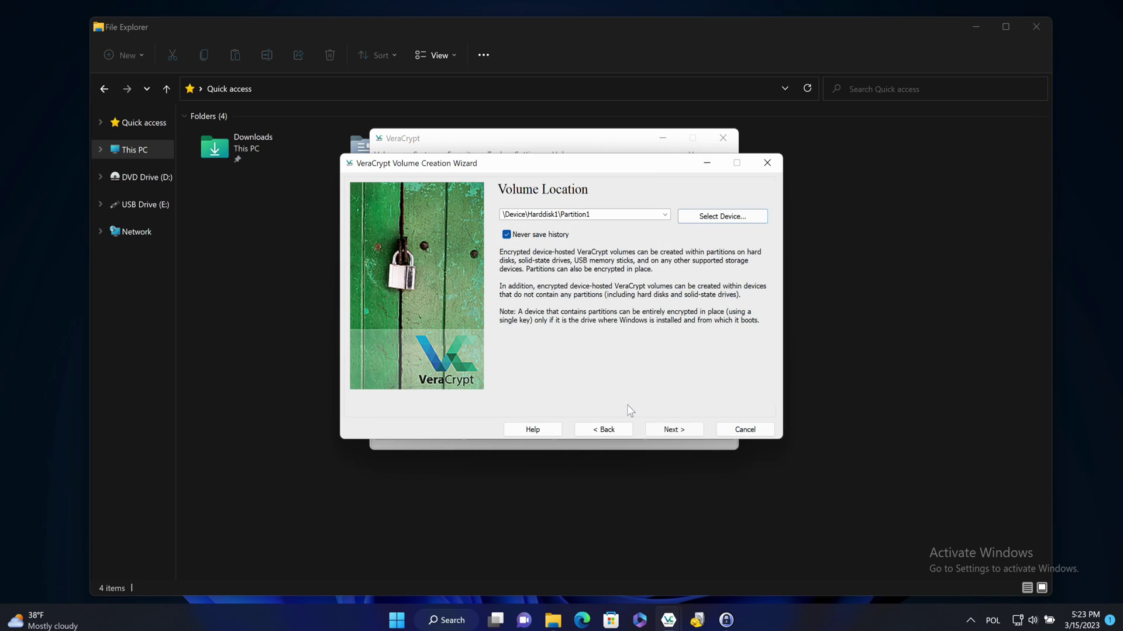
left_click(671, 430)
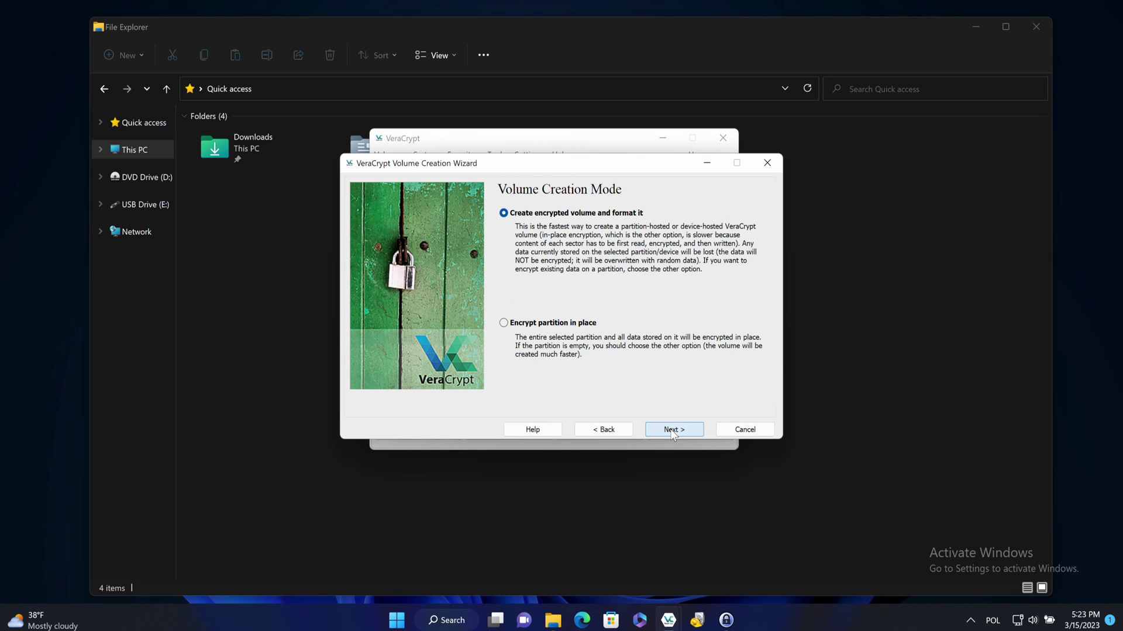
left_click(672, 430)
left_click(672, 430)
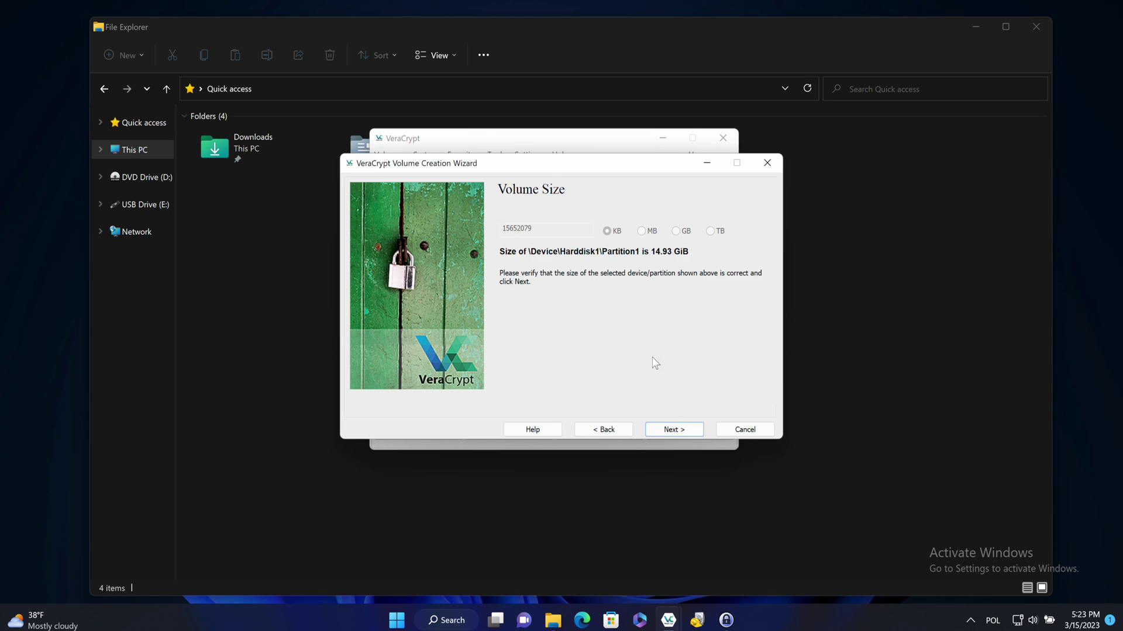
Accept the 14.93 GiB size, paste the vercrypt_pendrive password into both fields, and decline files over 4 GiB.
left_click(662, 428)
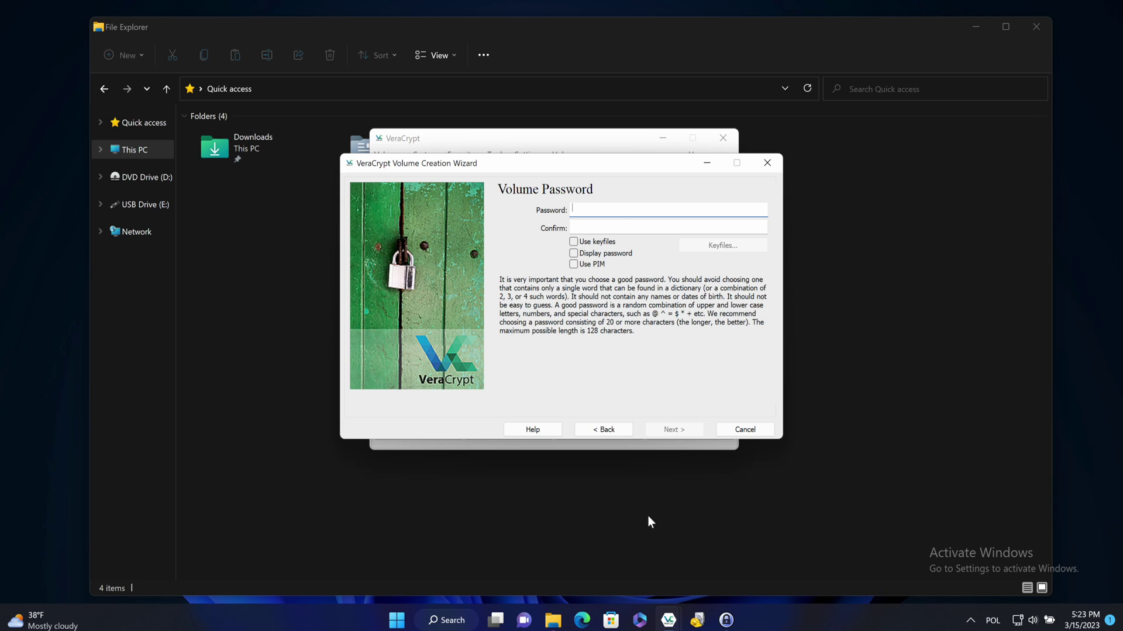
left_click(726, 620)
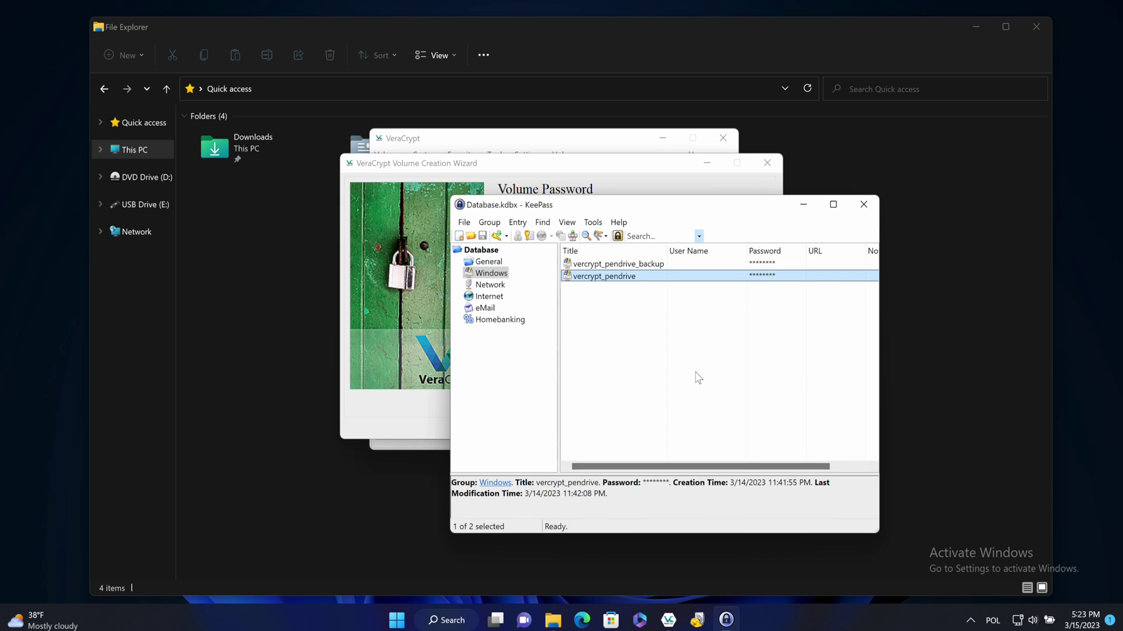
double_click(769, 279)
left_click(804, 204)
right_click(651, 209)
left_click(681, 264)
right_click(661, 227)
left_click(683, 281)
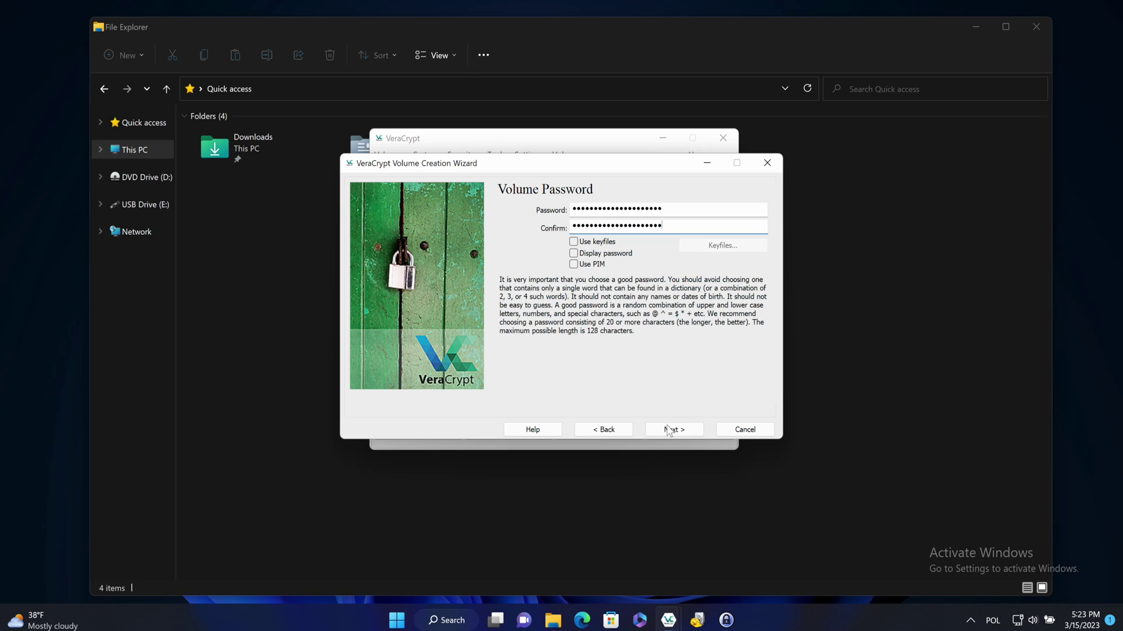
left_click(673, 430)
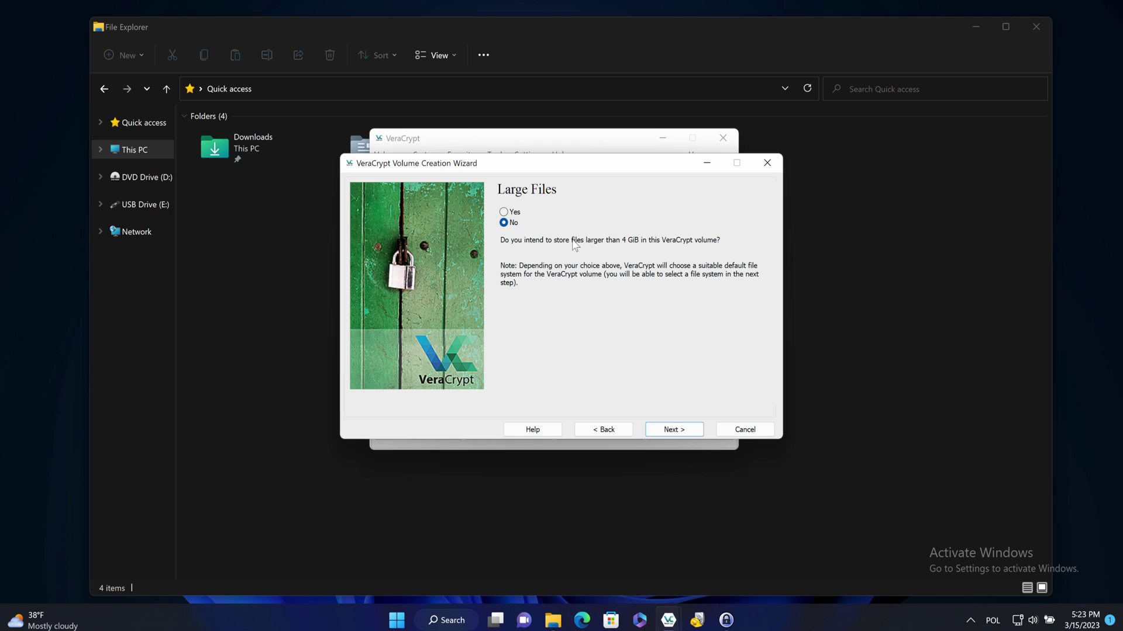
left_click(661, 430)
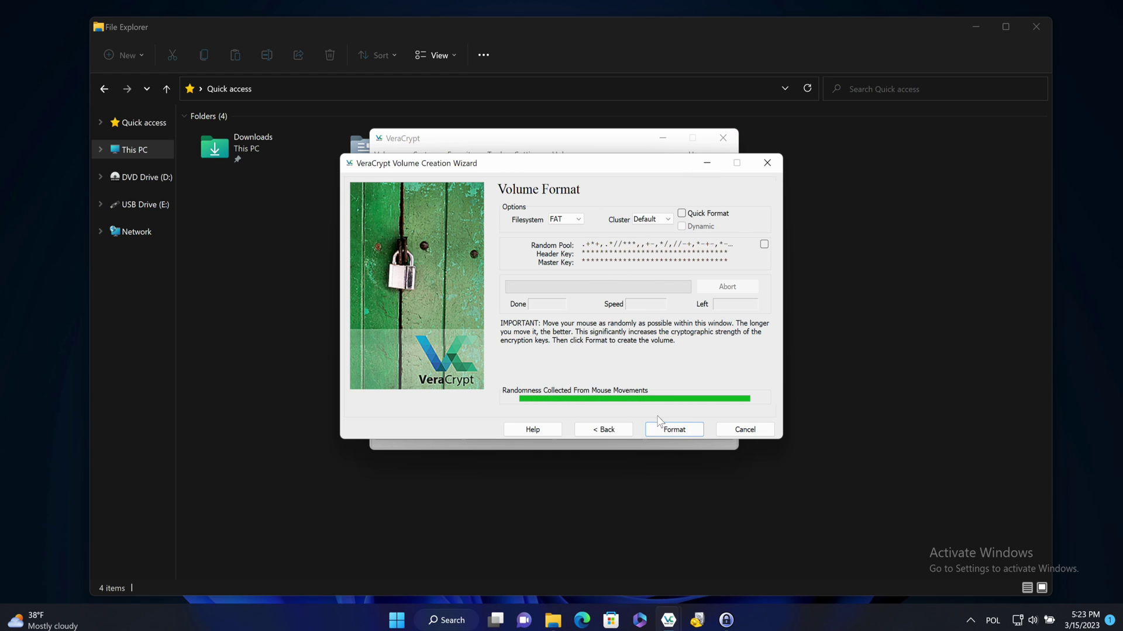
Begin formatting partition E:, then switch to Quick Format and confirm it.
left_click(673, 430)
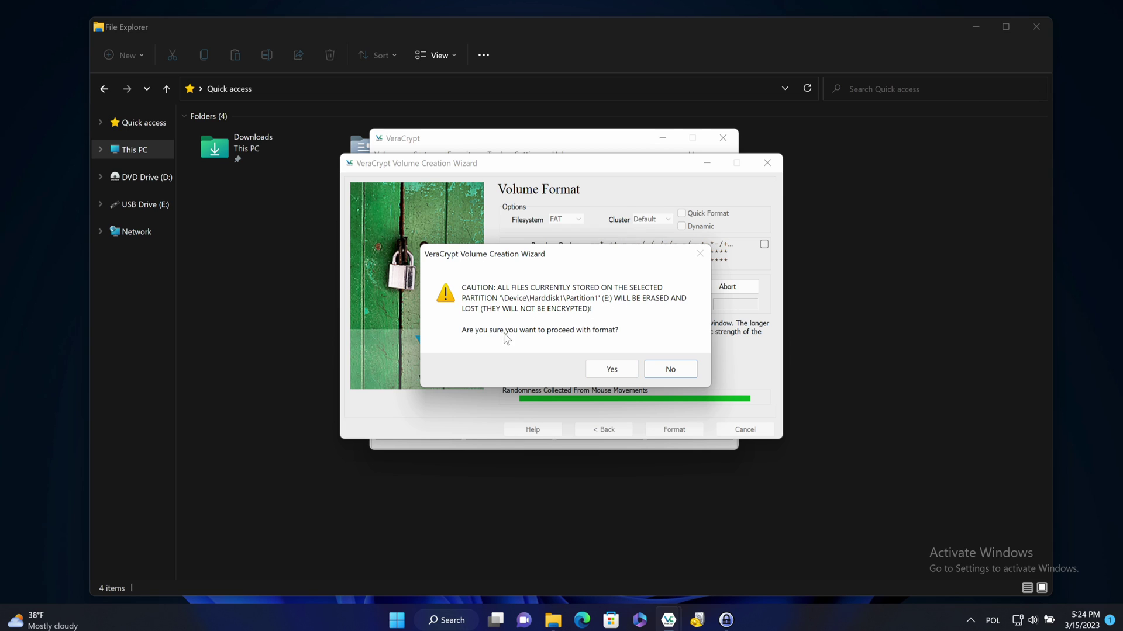
left_click(623, 373)
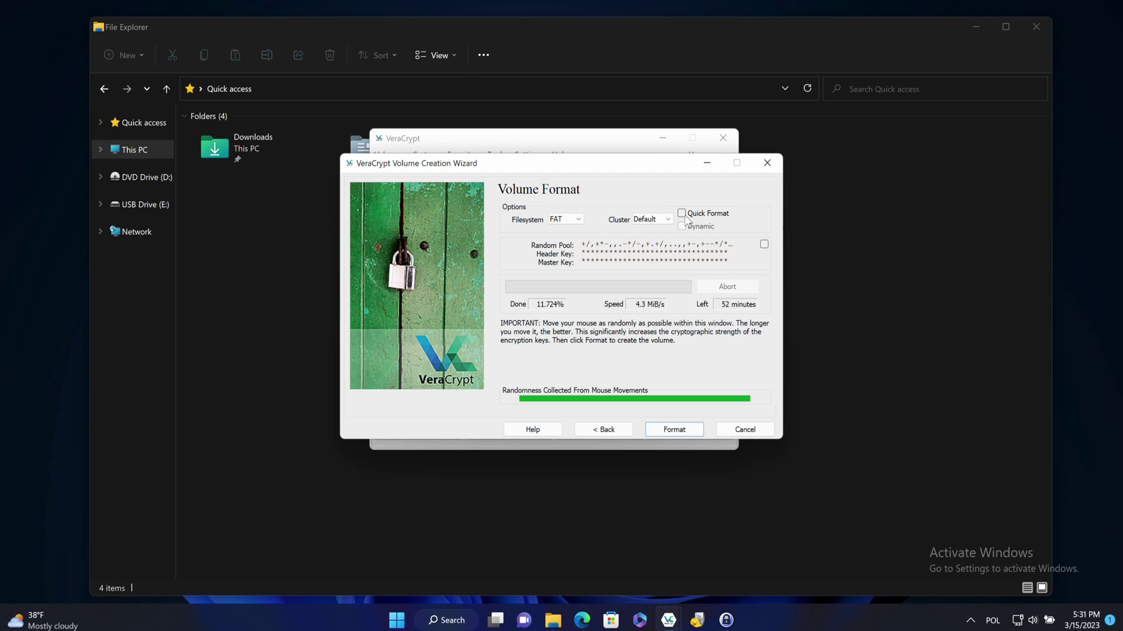
left_click(683, 214)
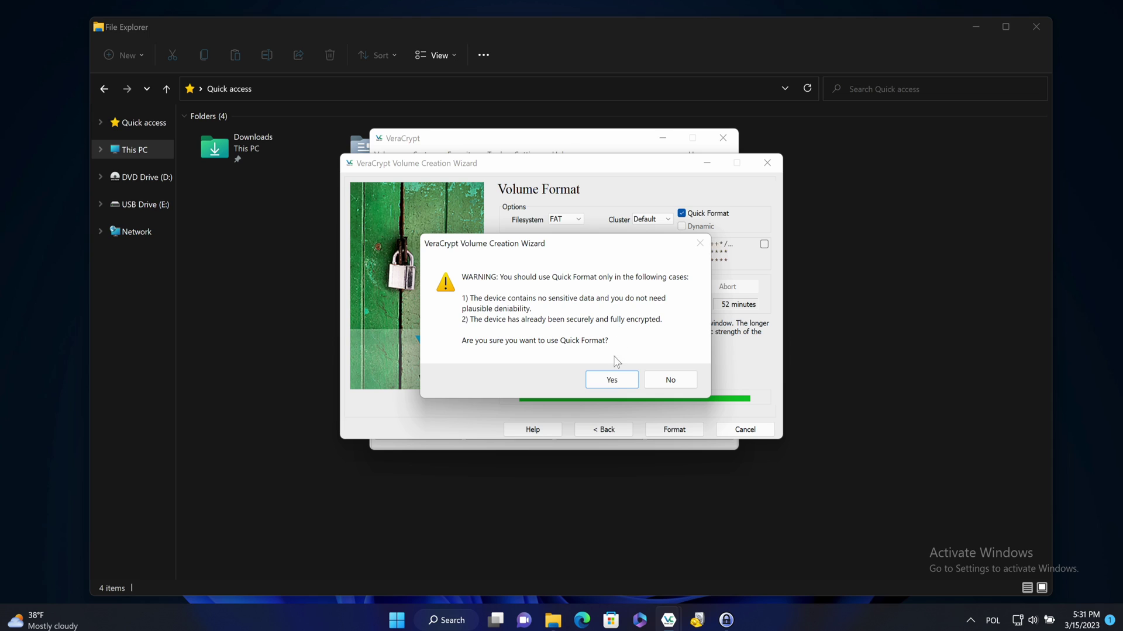
left_click(612, 380)
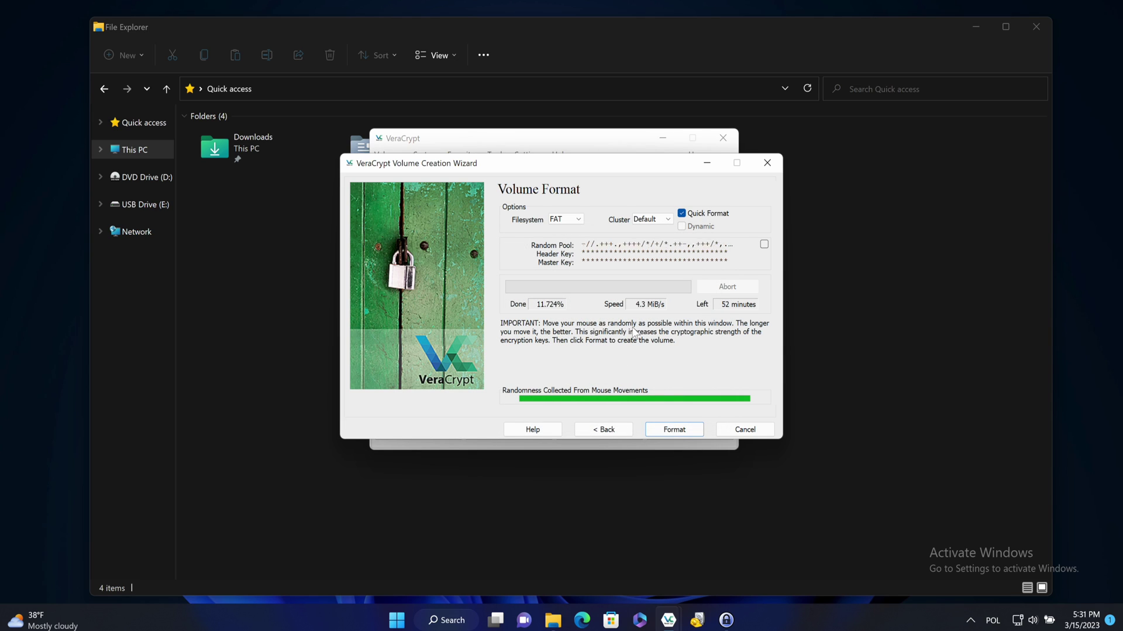
Quick-format partition E: after confirming the erase, then dismiss the drive-letter and success messages.
left_click(667, 426)
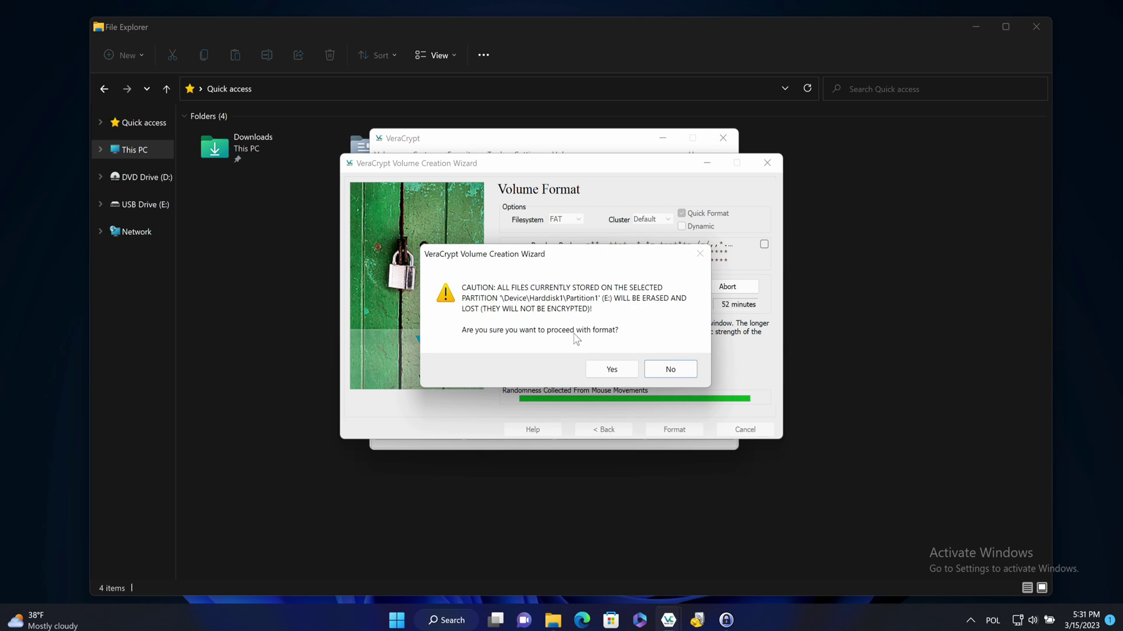
left_click(612, 369)
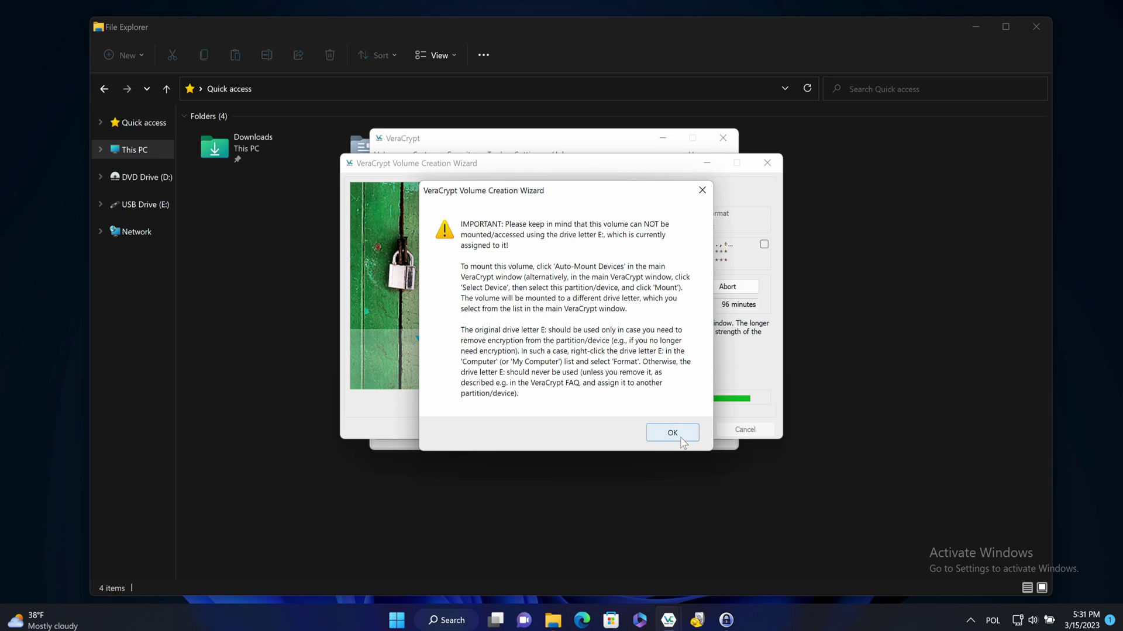
left_click(669, 433)
left_click(649, 352)
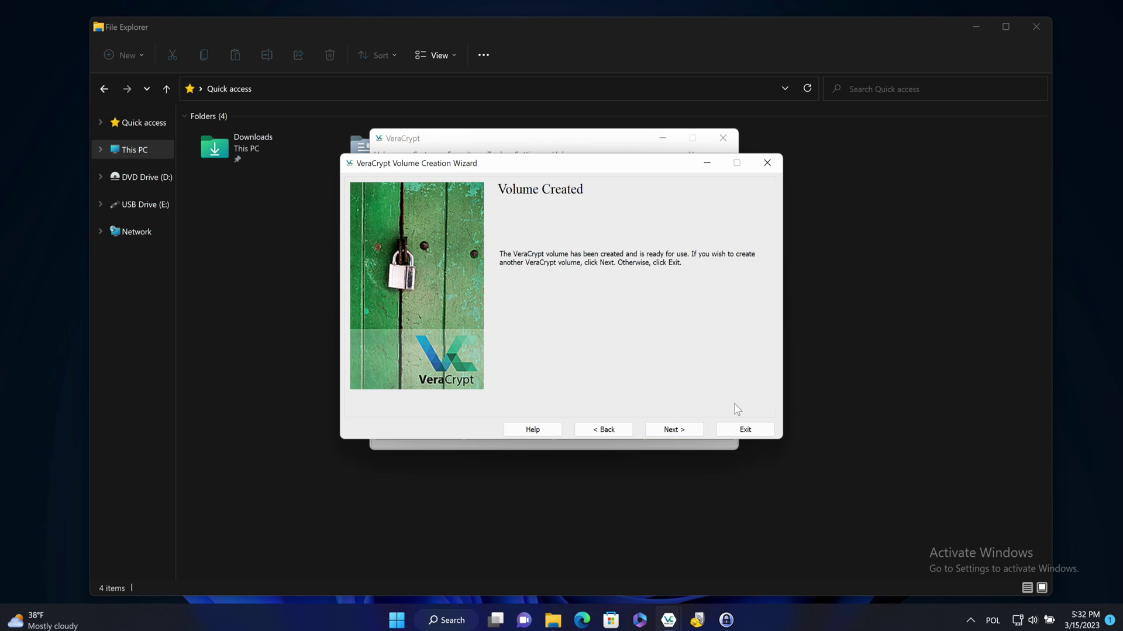
Exit the wizard, auto-mount devices, and mount the volume as R: using the KeePass password.
left_click(738, 429)
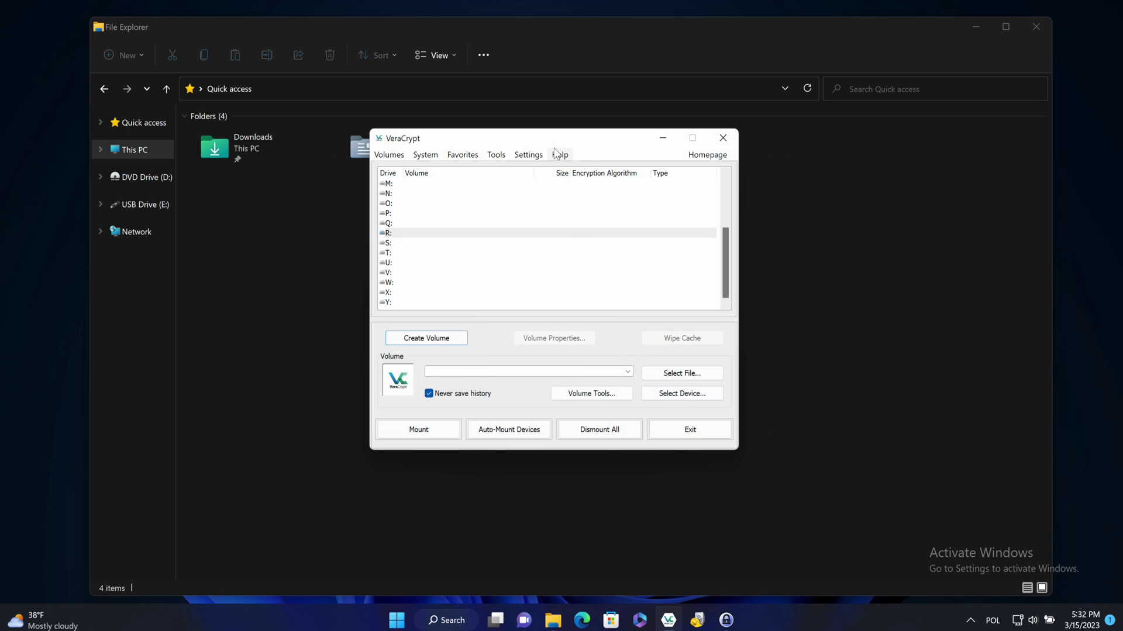
left_click(507, 434)
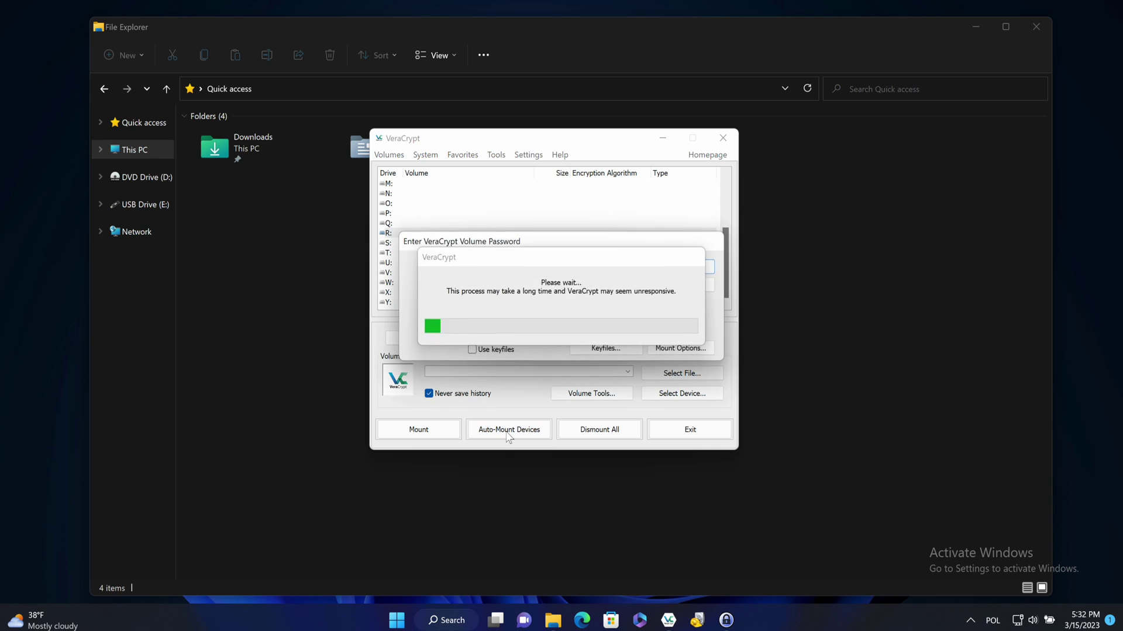
left_click(726, 620)
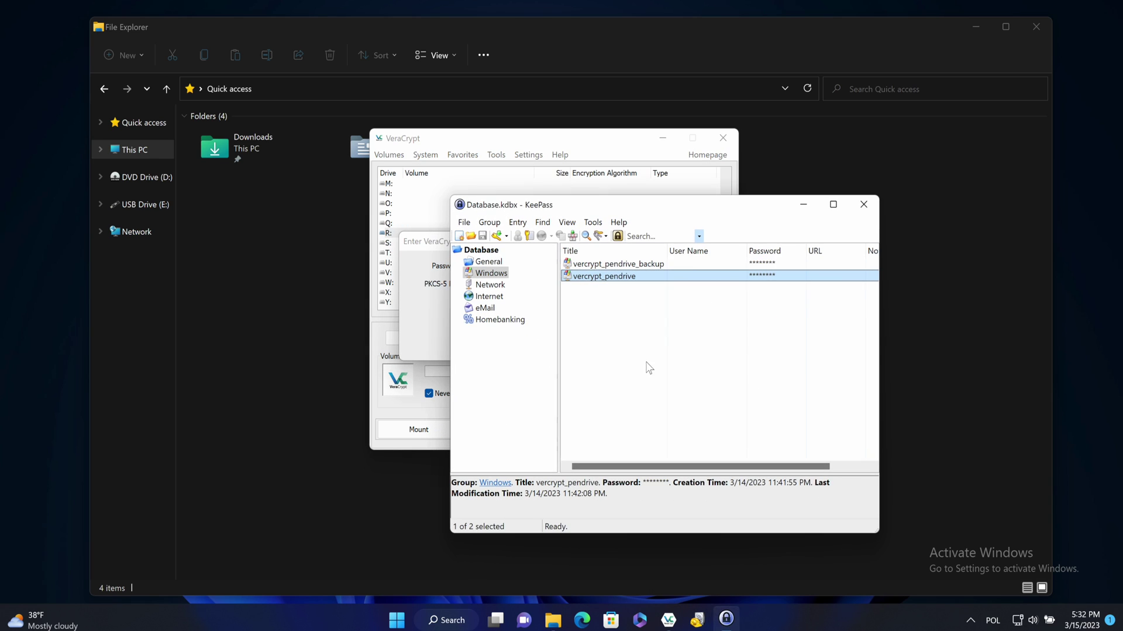
double_click(768, 276)
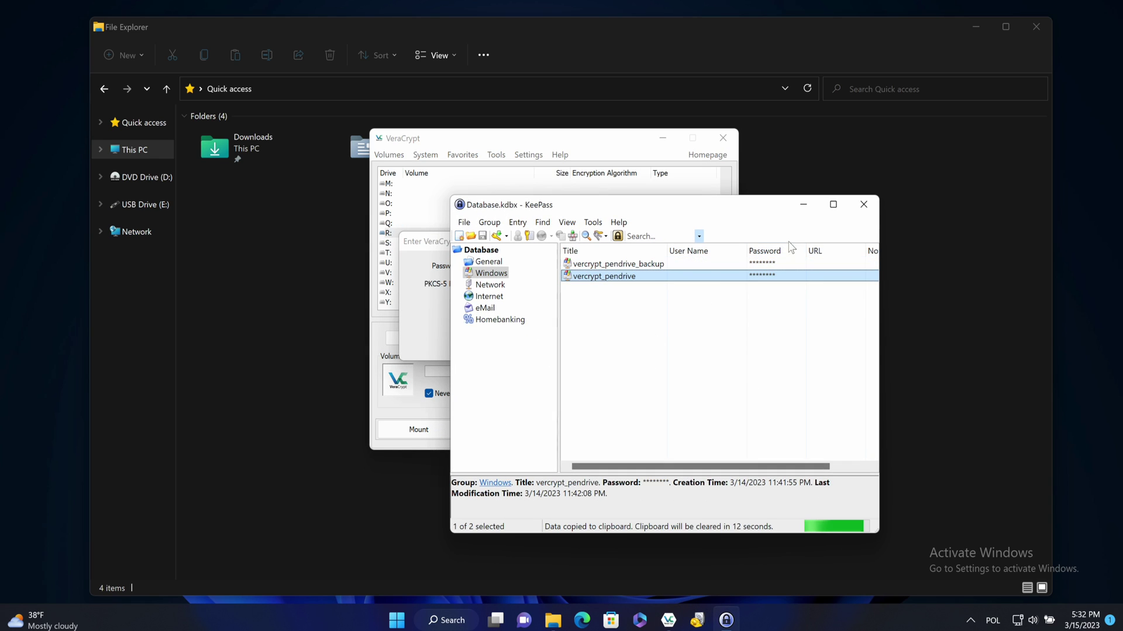
left_click(803, 204)
right_click(576, 266)
left_click(646, 321)
left_click(680, 268)
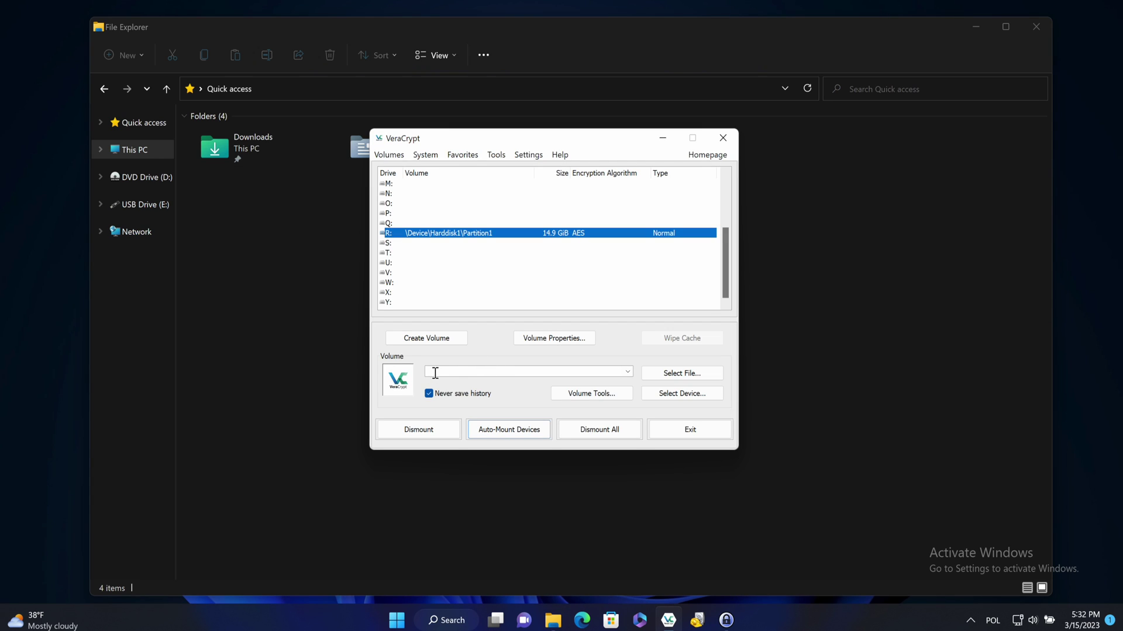
Open drive R: from VeraCrypt and create an empty text document named topSecretFile.
right_click(525, 234)
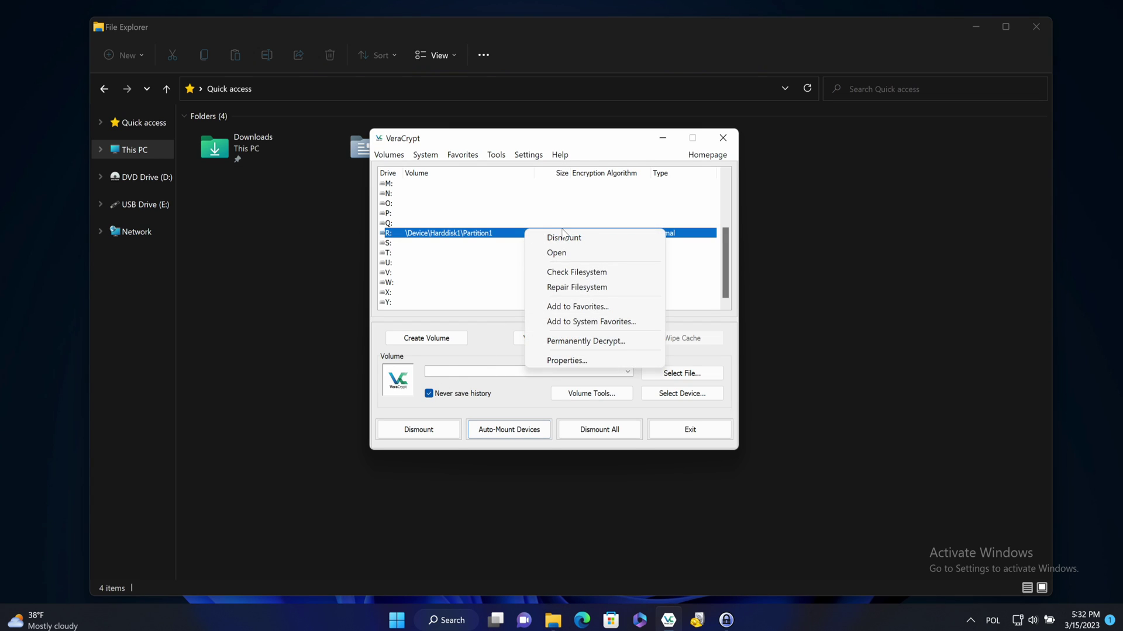
left_click(558, 252)
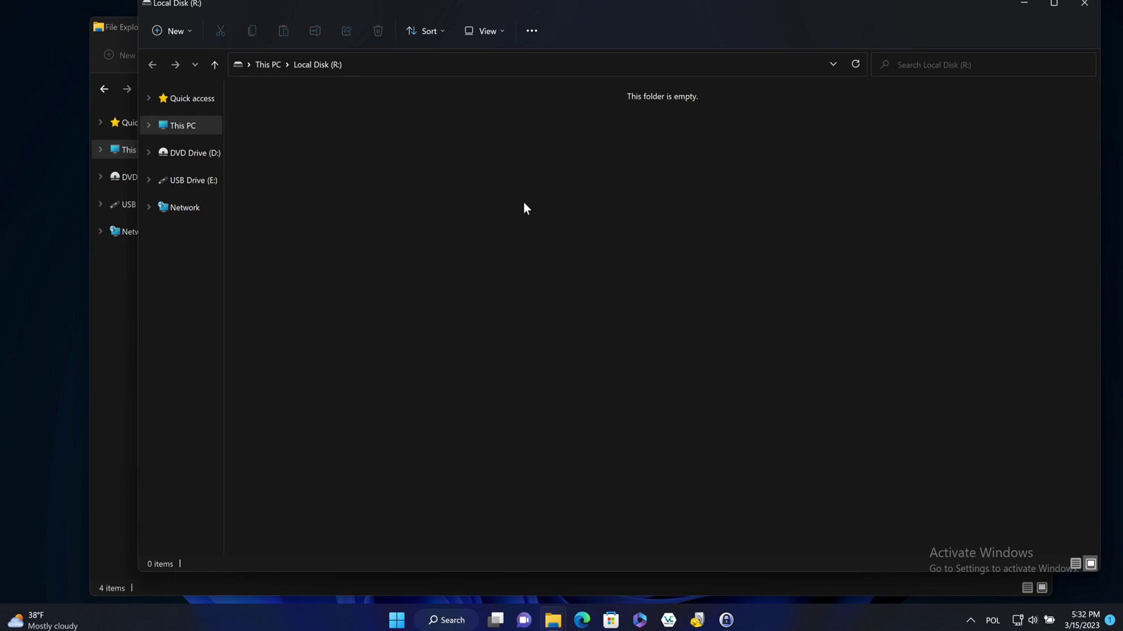
right_click(525, 204)
mouse_move(619, 351)
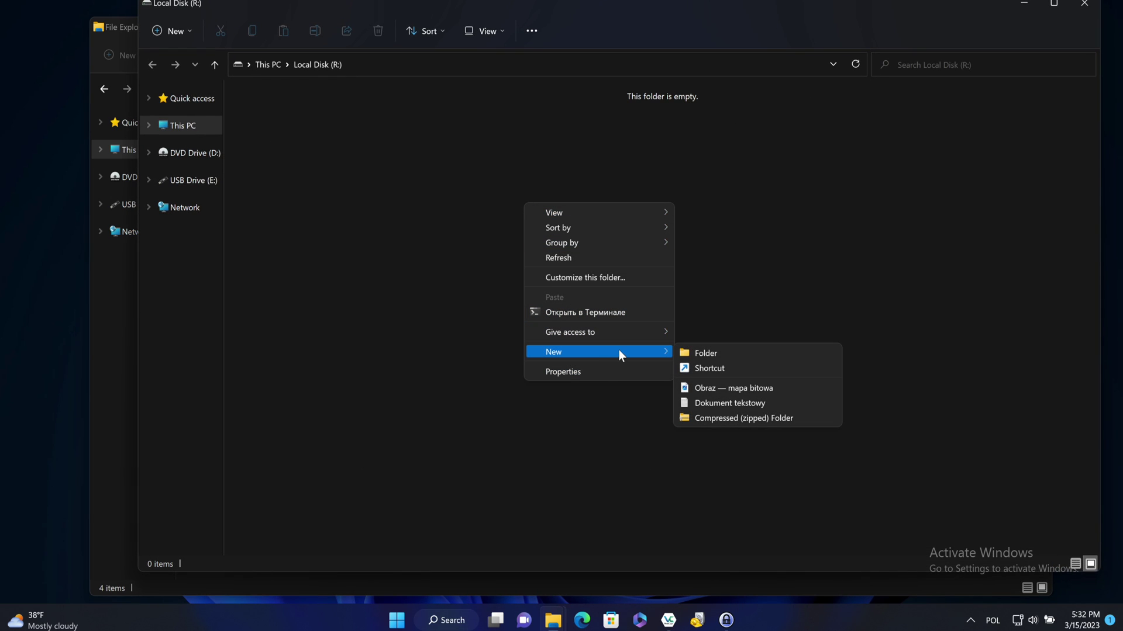
left_click(731, 403)
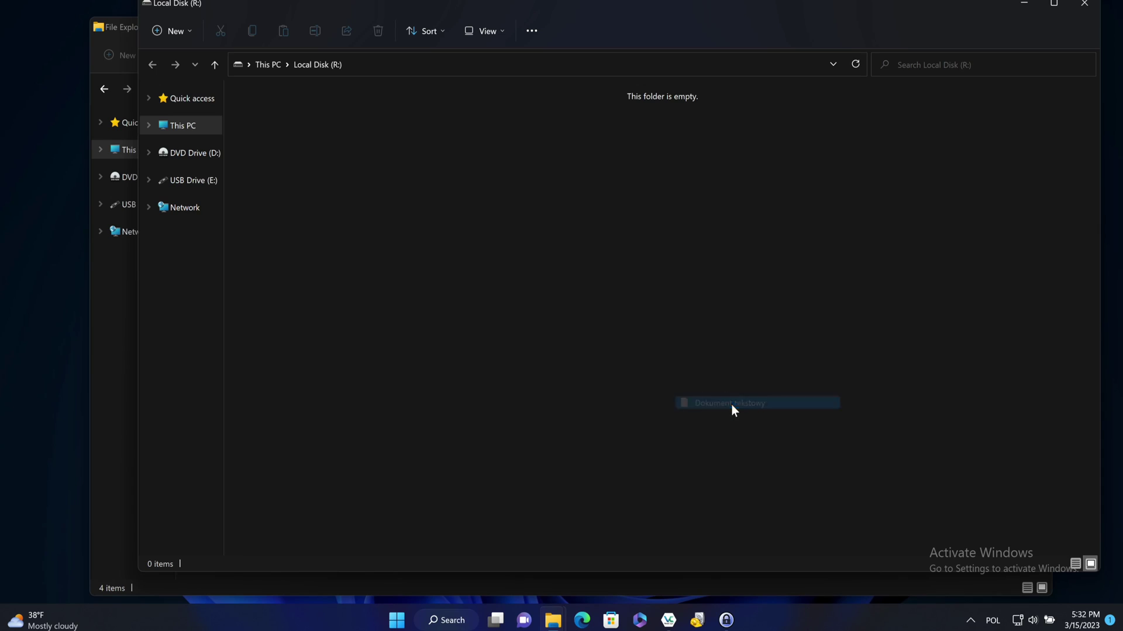
type("topSec")
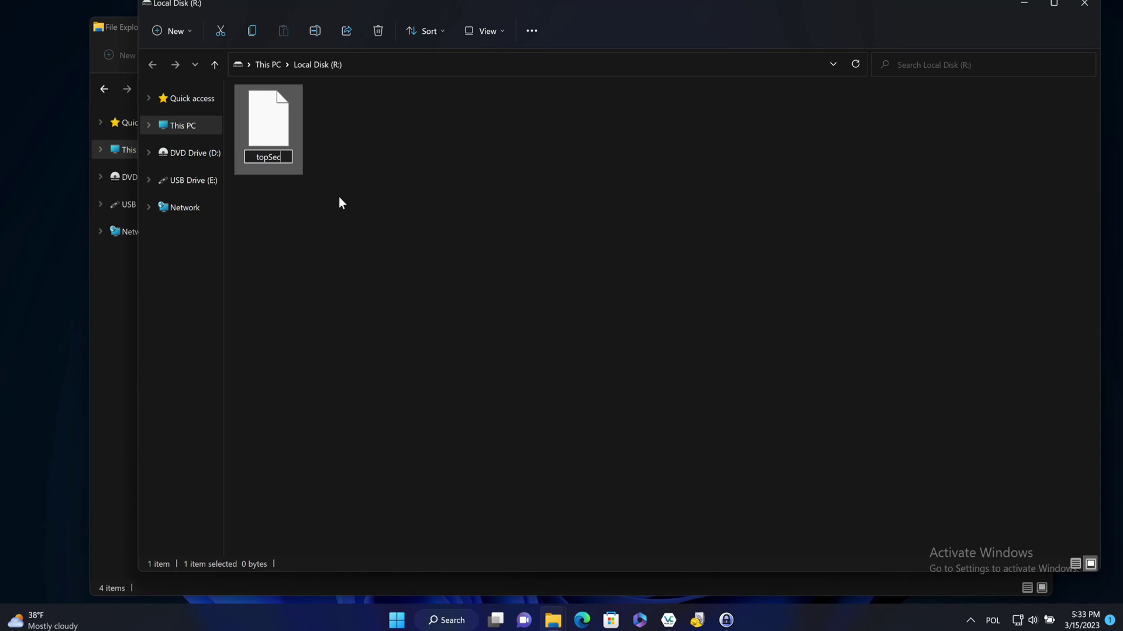
type("retFile")
key("Return")
left_click(339, 199)
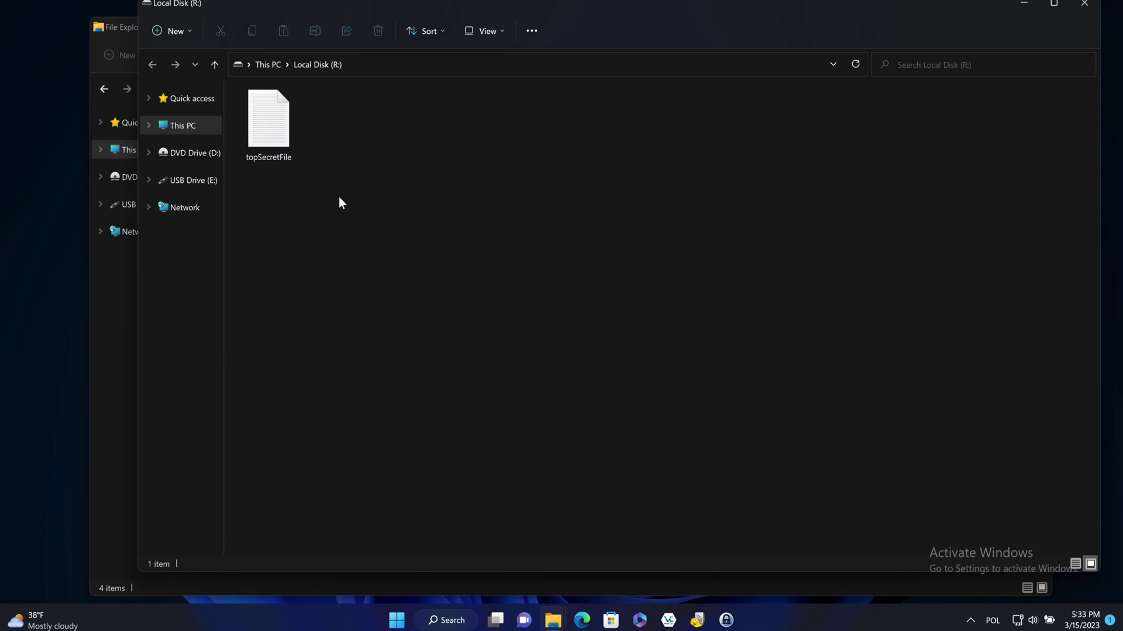
Dismount volume R: in VeraCrypt and start Auto-Mount Devices for the encrypted USB partition.
left_click(668, 620)
left_click(448, 431)
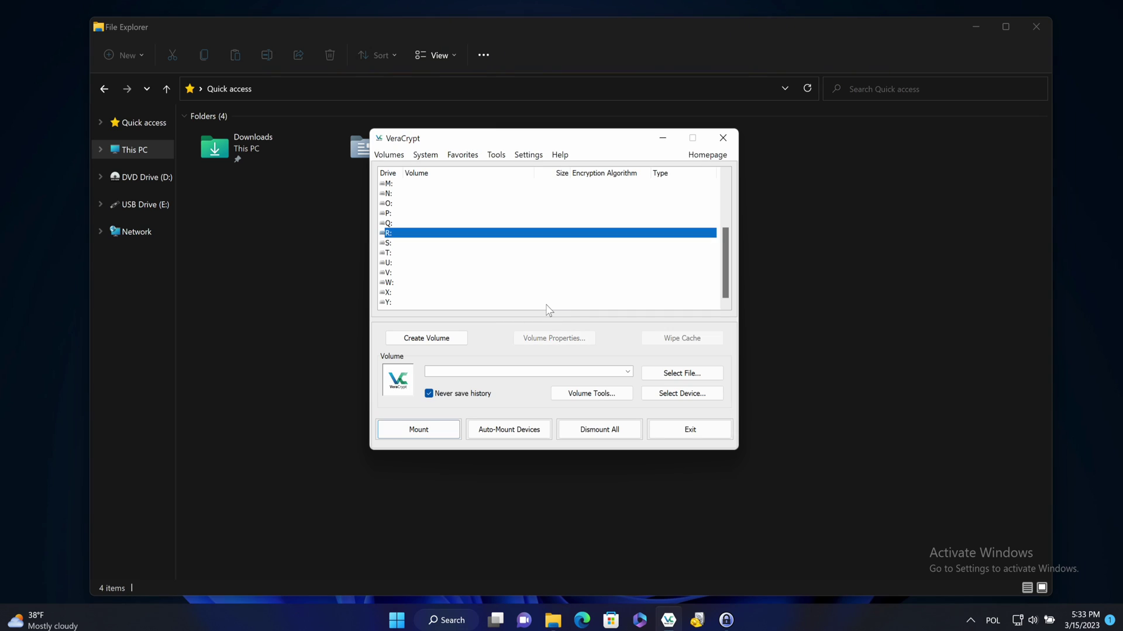
left_click(496, 434)
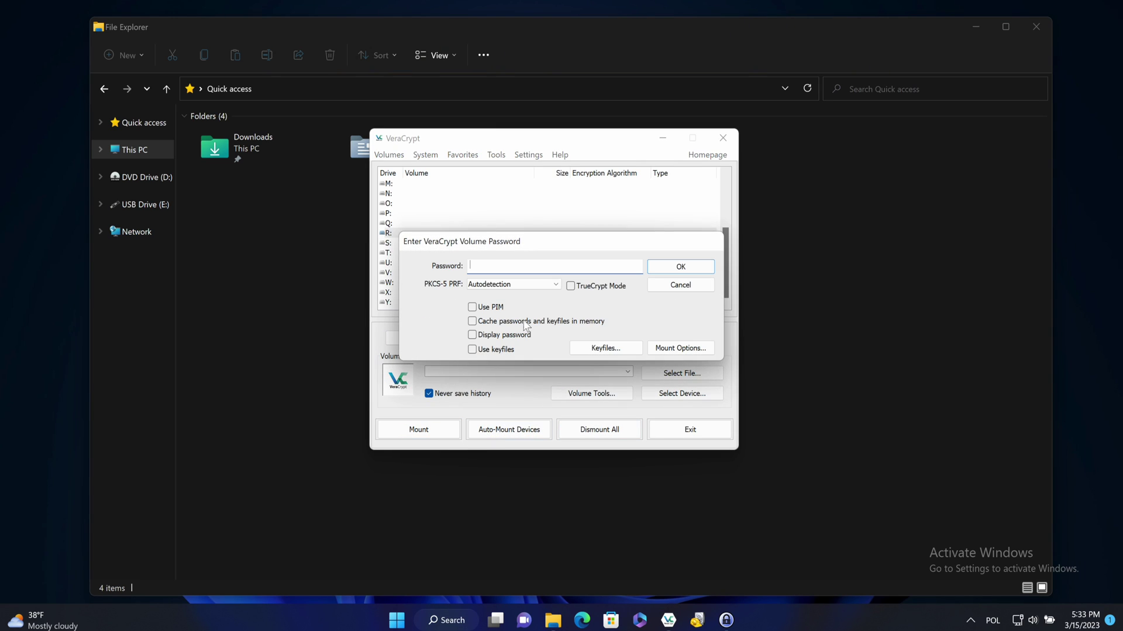
Mount it with the vercrypt_pendrive password copied from KeePass, then open R: showing topSecretFile.
left_click(726, 618)
double_click(769, 276)
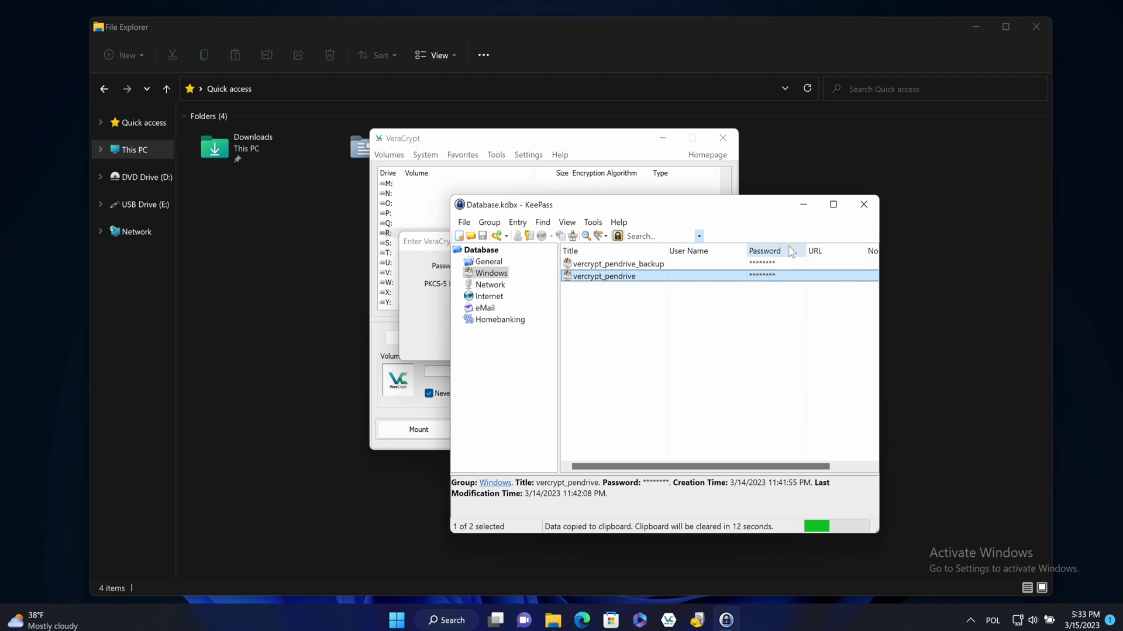
left_click(803, 205)
right_click(565, 268)
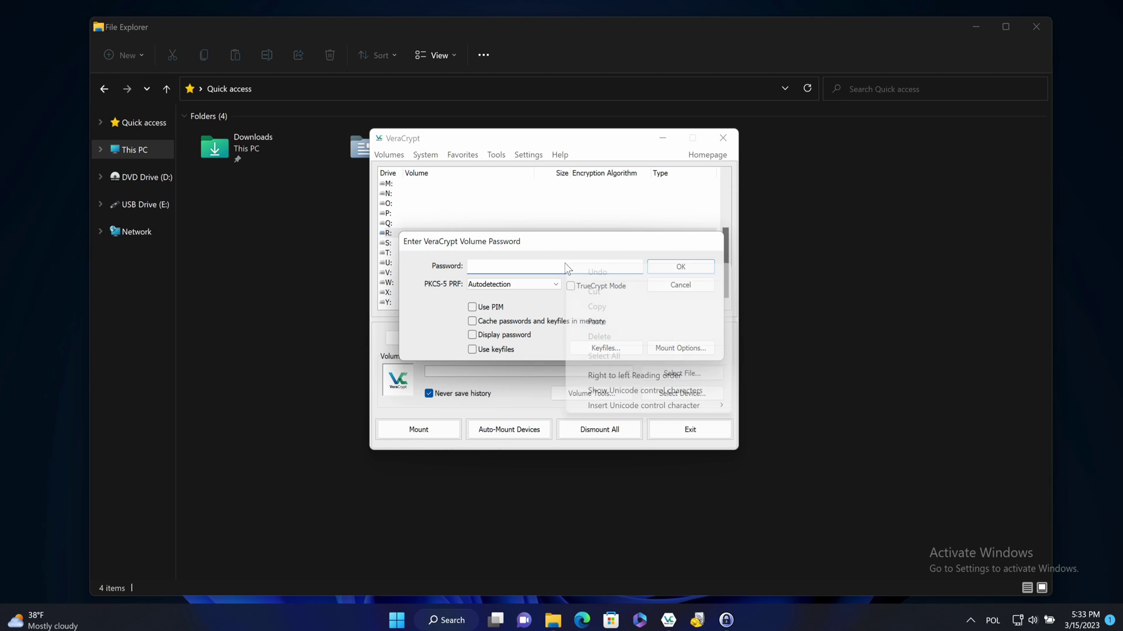
left_click(598, 321)
left_click(678, 266)
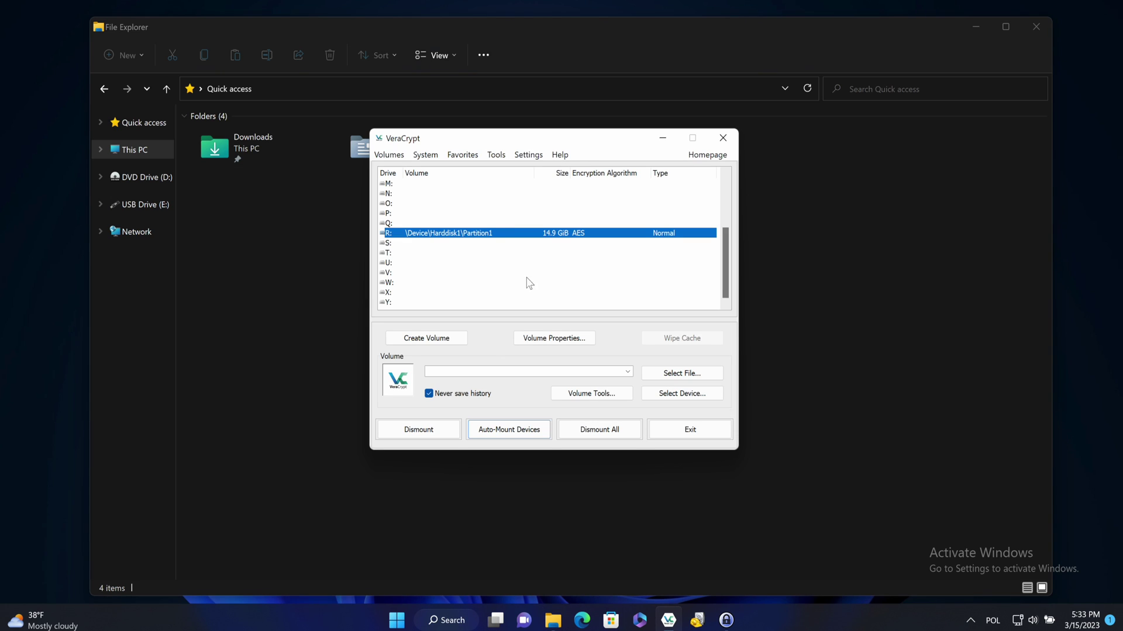
right_click(492, 232)
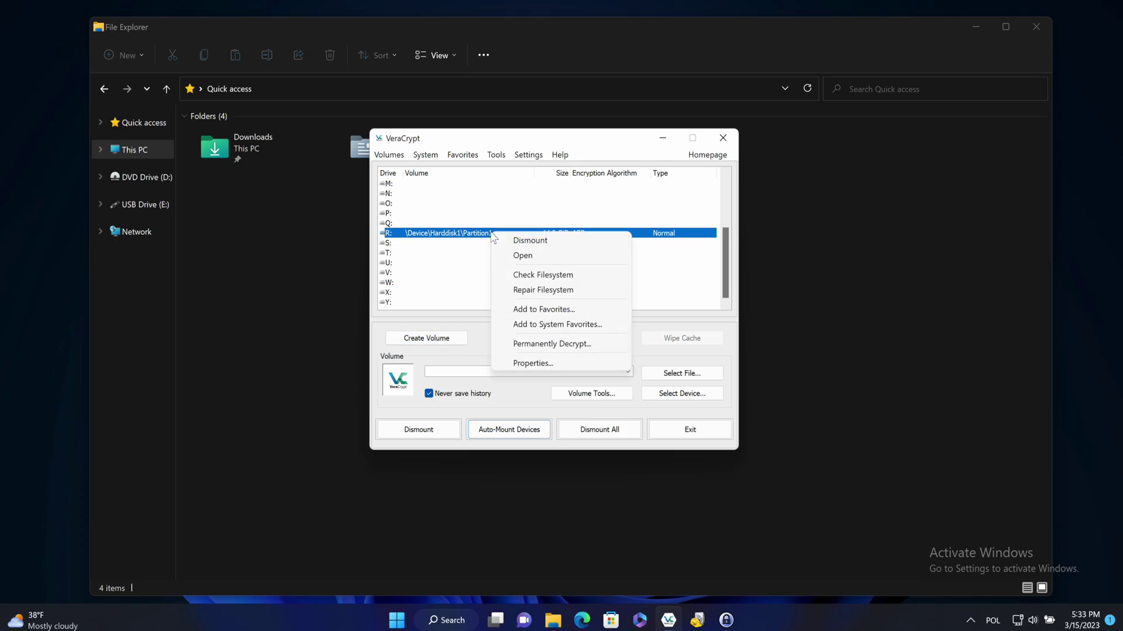
left_click(520, 256)
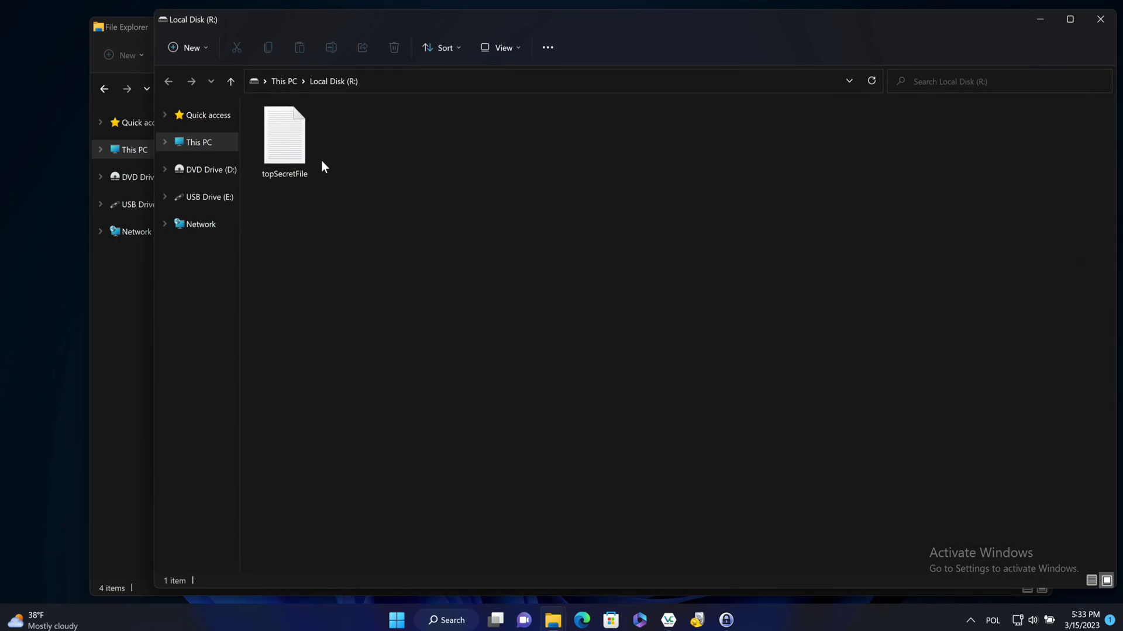